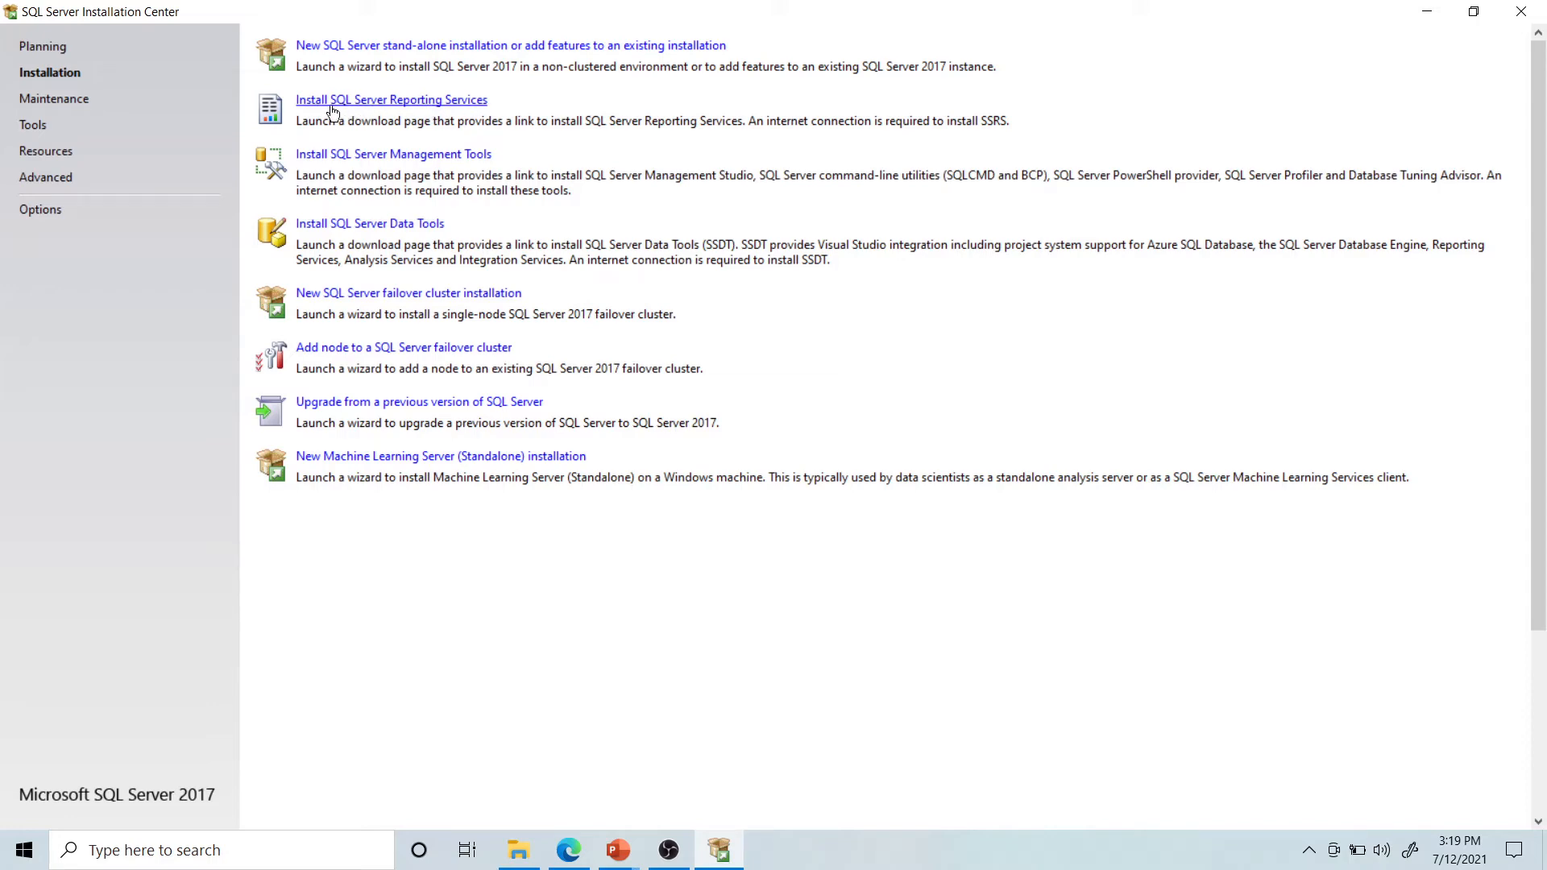
Open the SQL Server Reporting Services download page from the installation options and find its download section
left_click(360, 106)
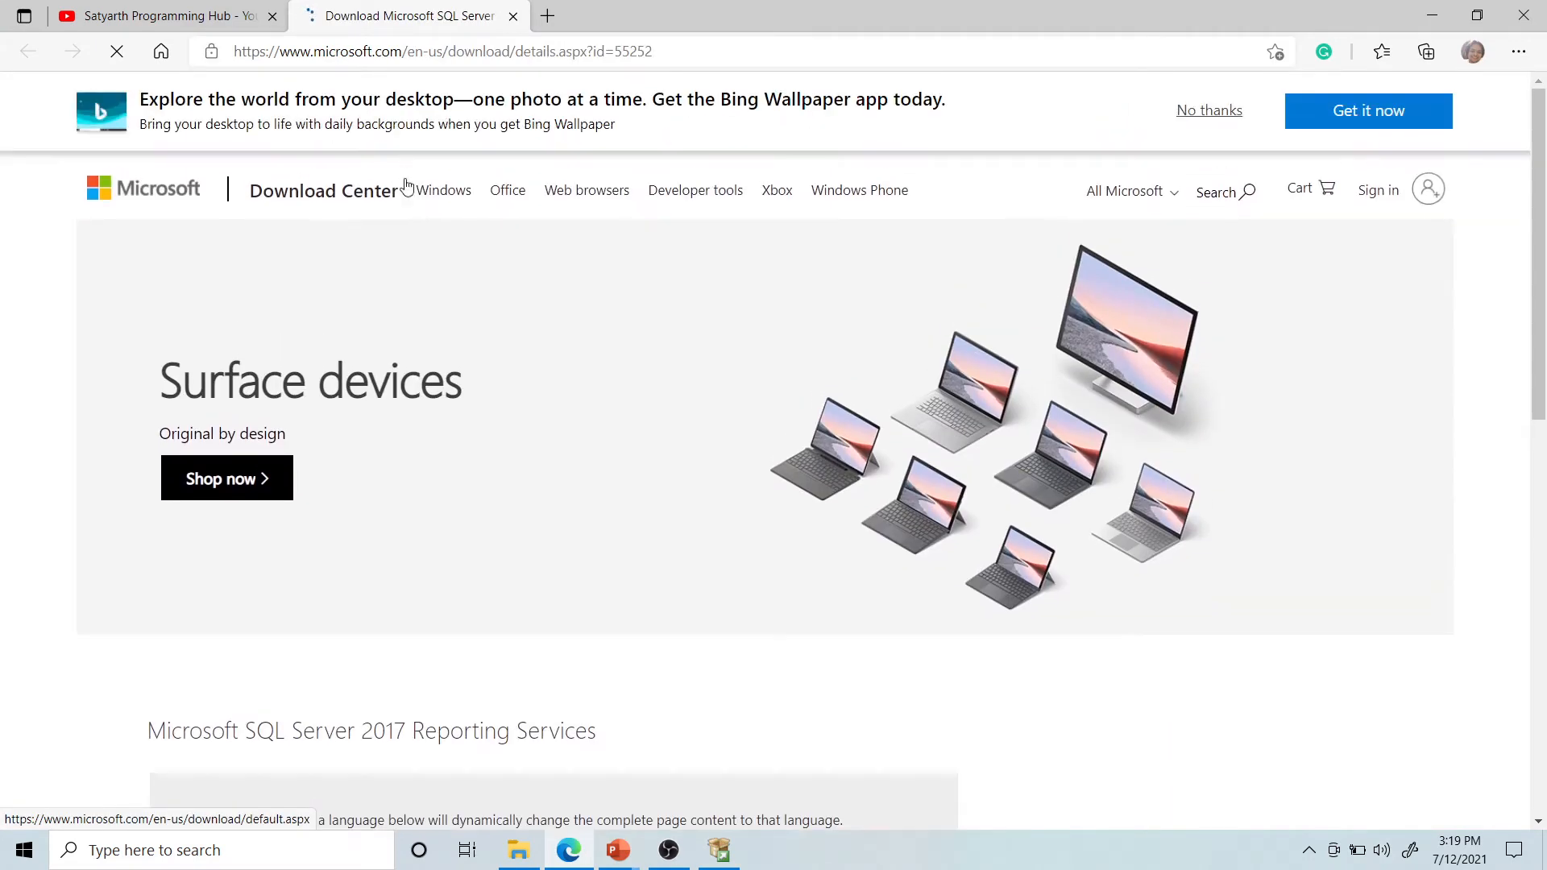
scroll(553, 300, "down", 4)
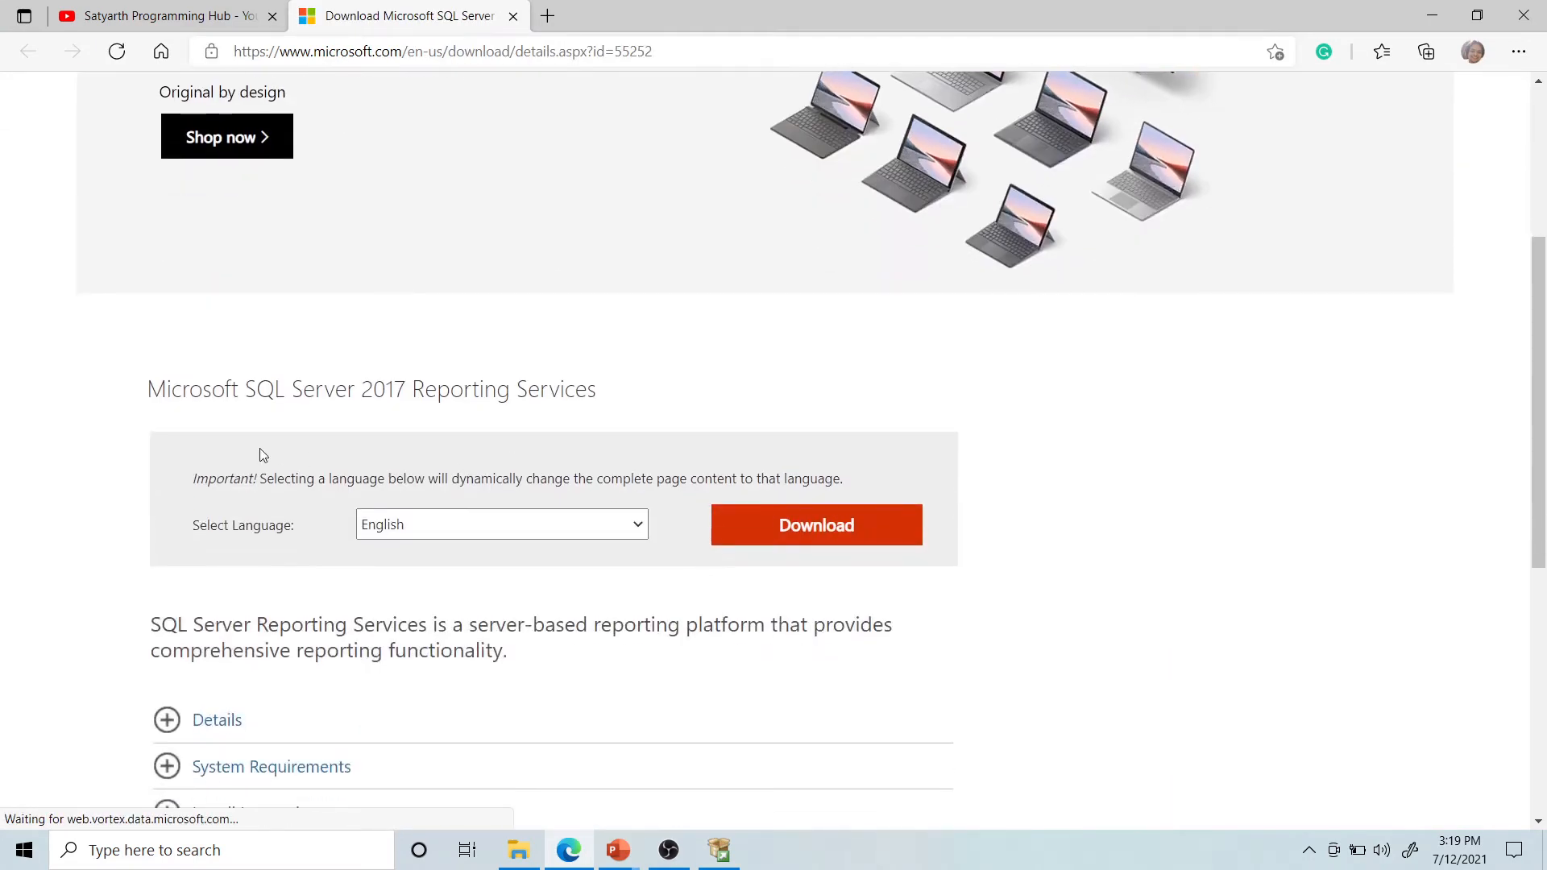
scroll(259, 448, "down", 1)
scroll(268, 566, "down", 2)
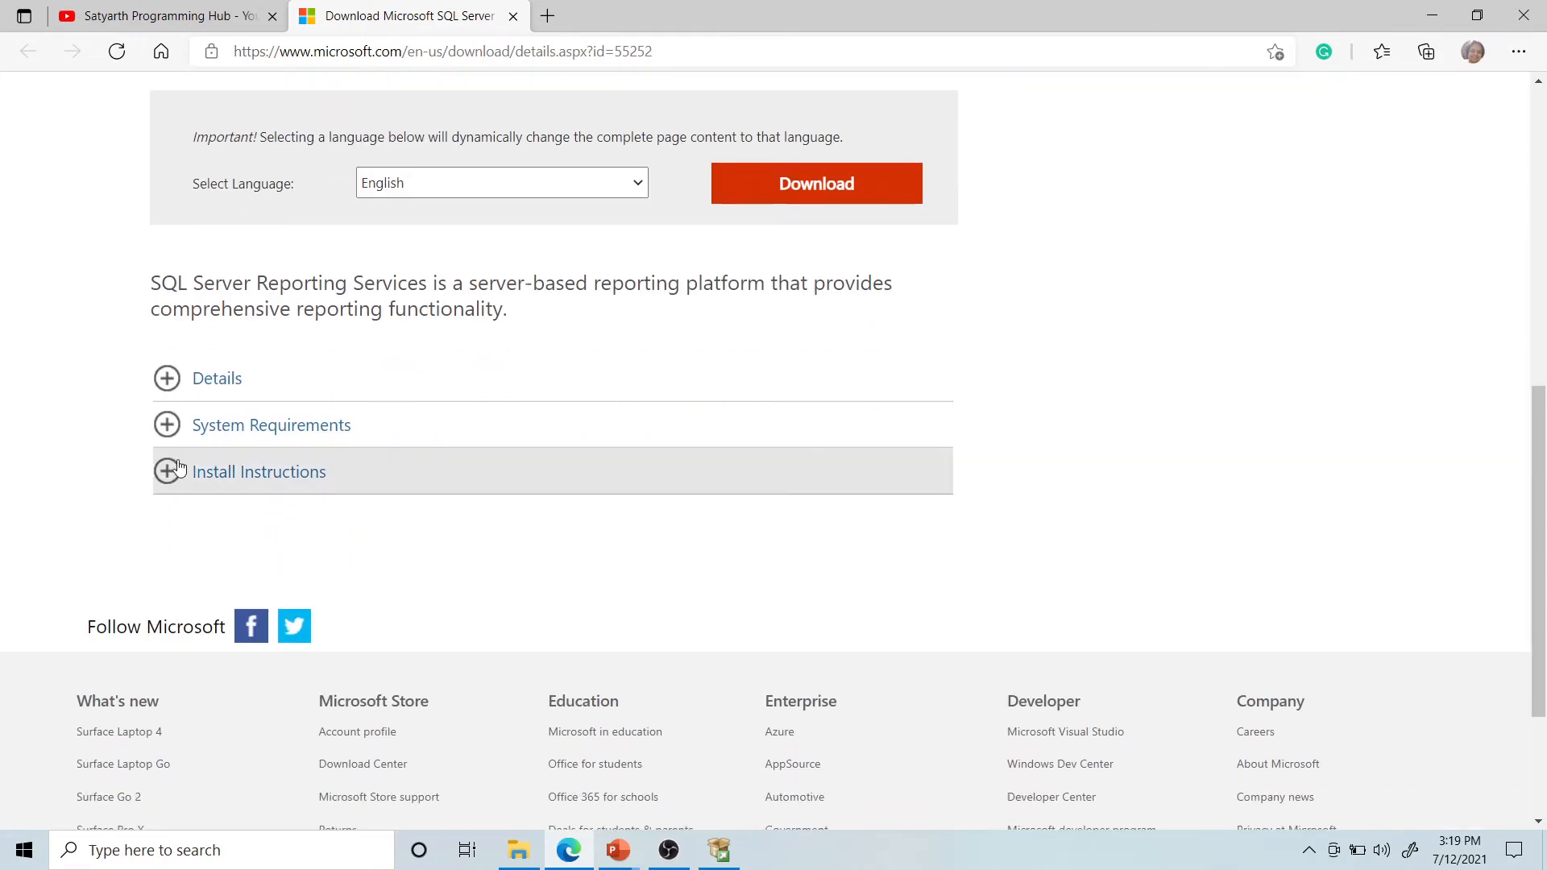
Review the Details, System Requirements and Install Instructions sections of the Reporting Services download page, collapsing each one again
left_click(165, 378)
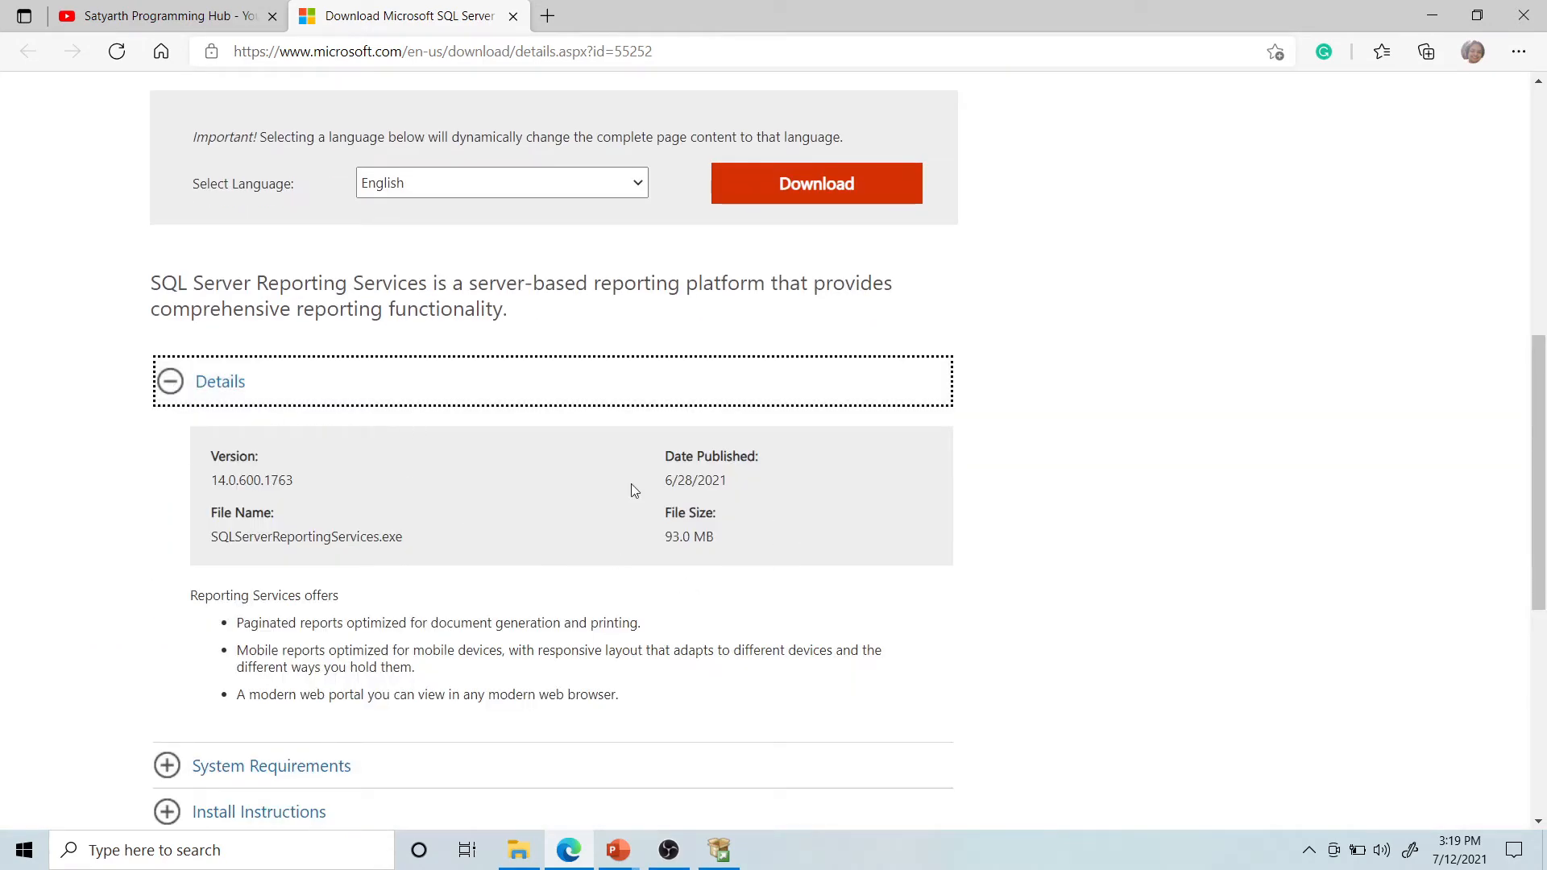
left_click(168, 384)
left_click(166, 431)
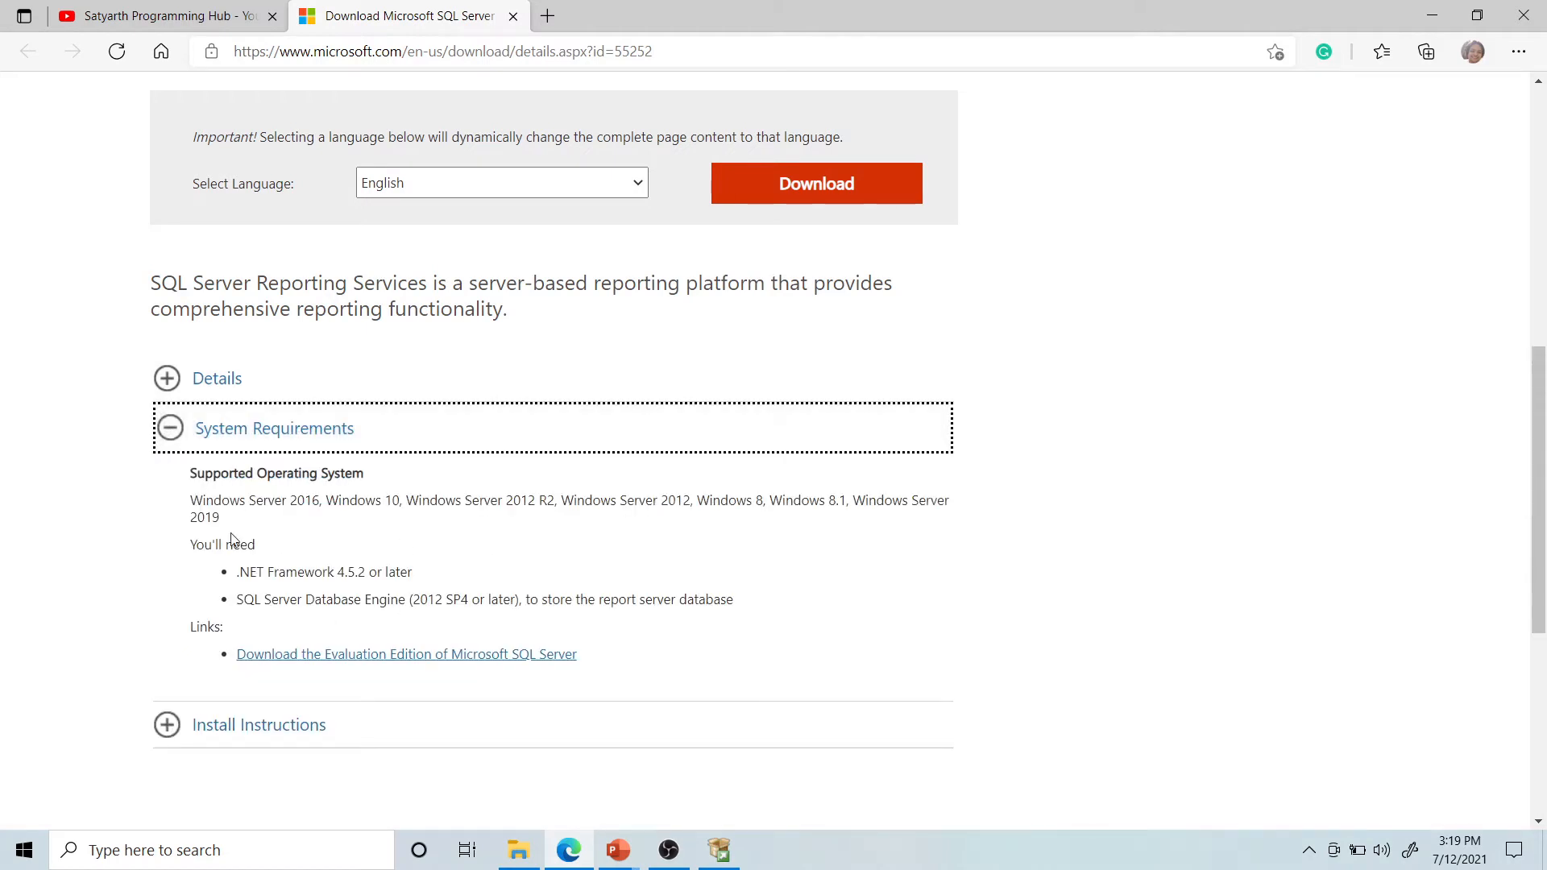
left_click(166, 429)
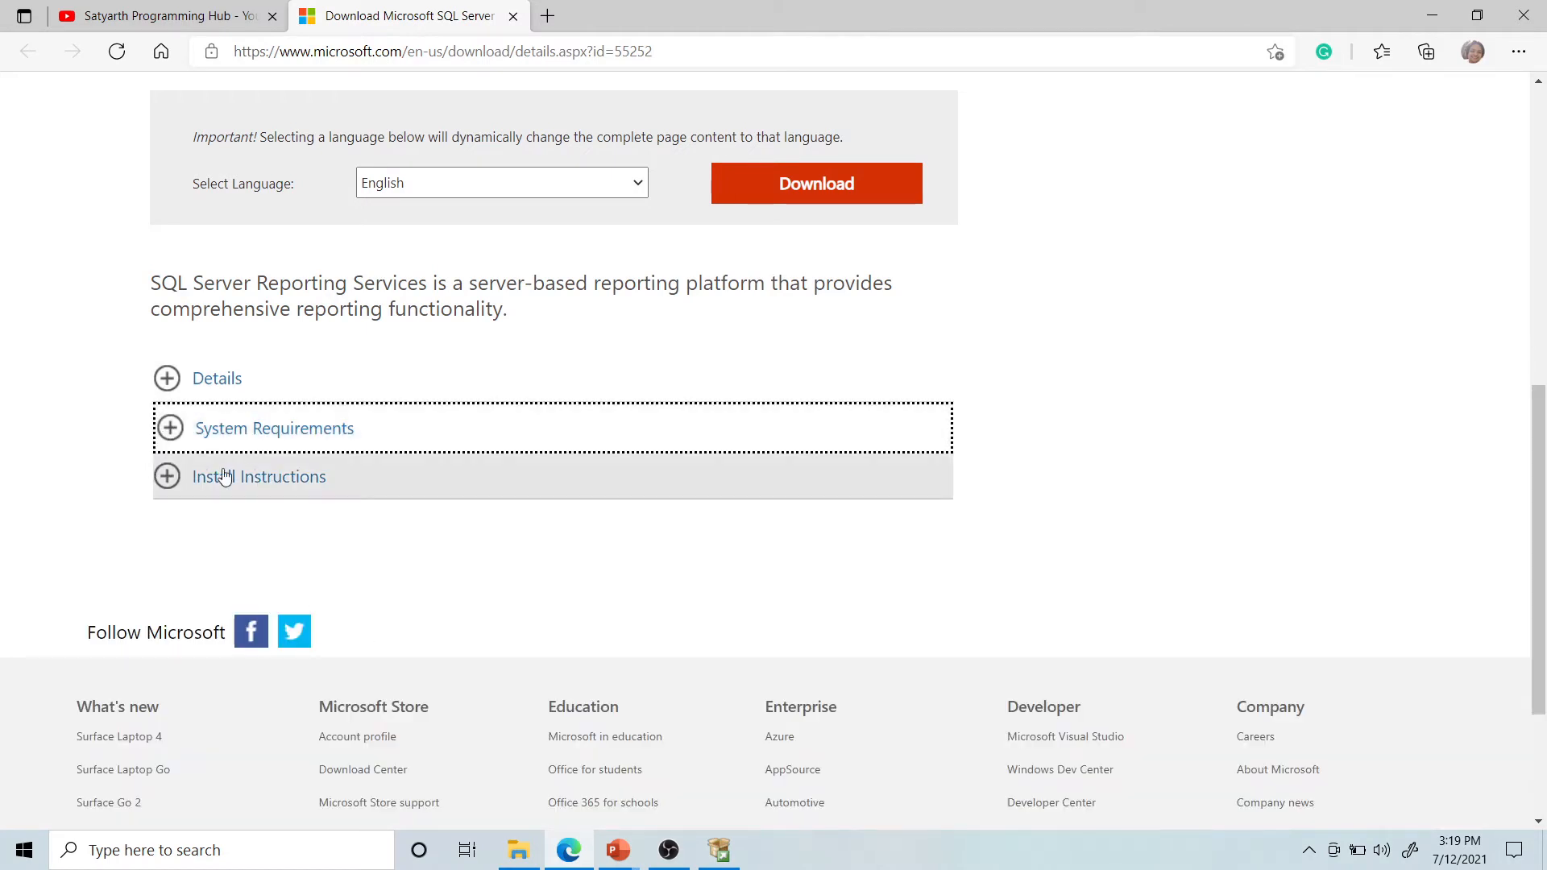
left_click(166, 477)
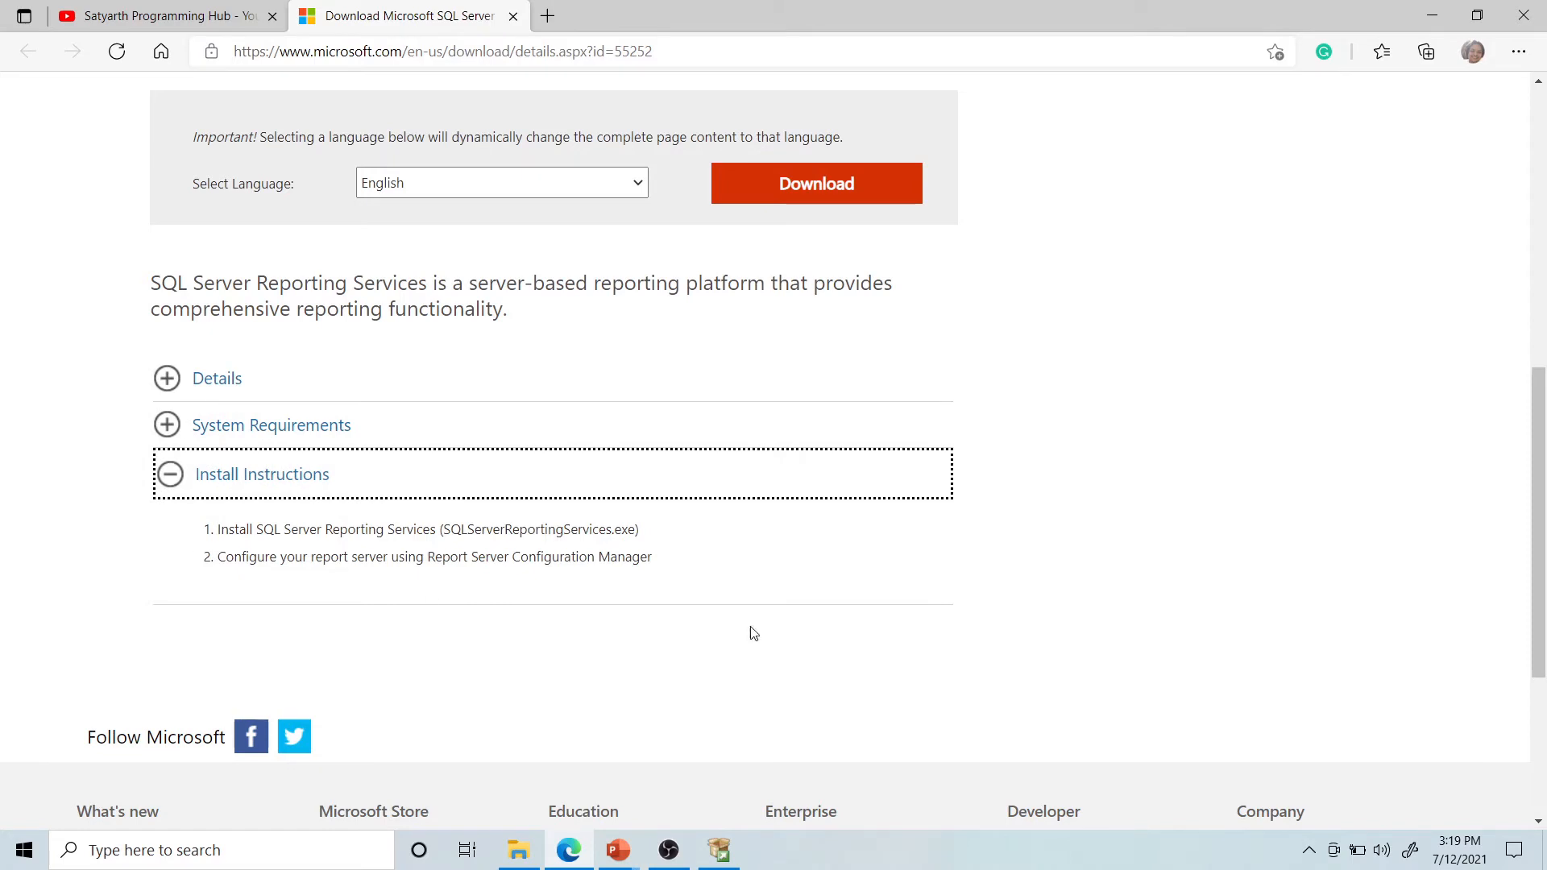
left_click(167, 475)
left_click(1152, 492)
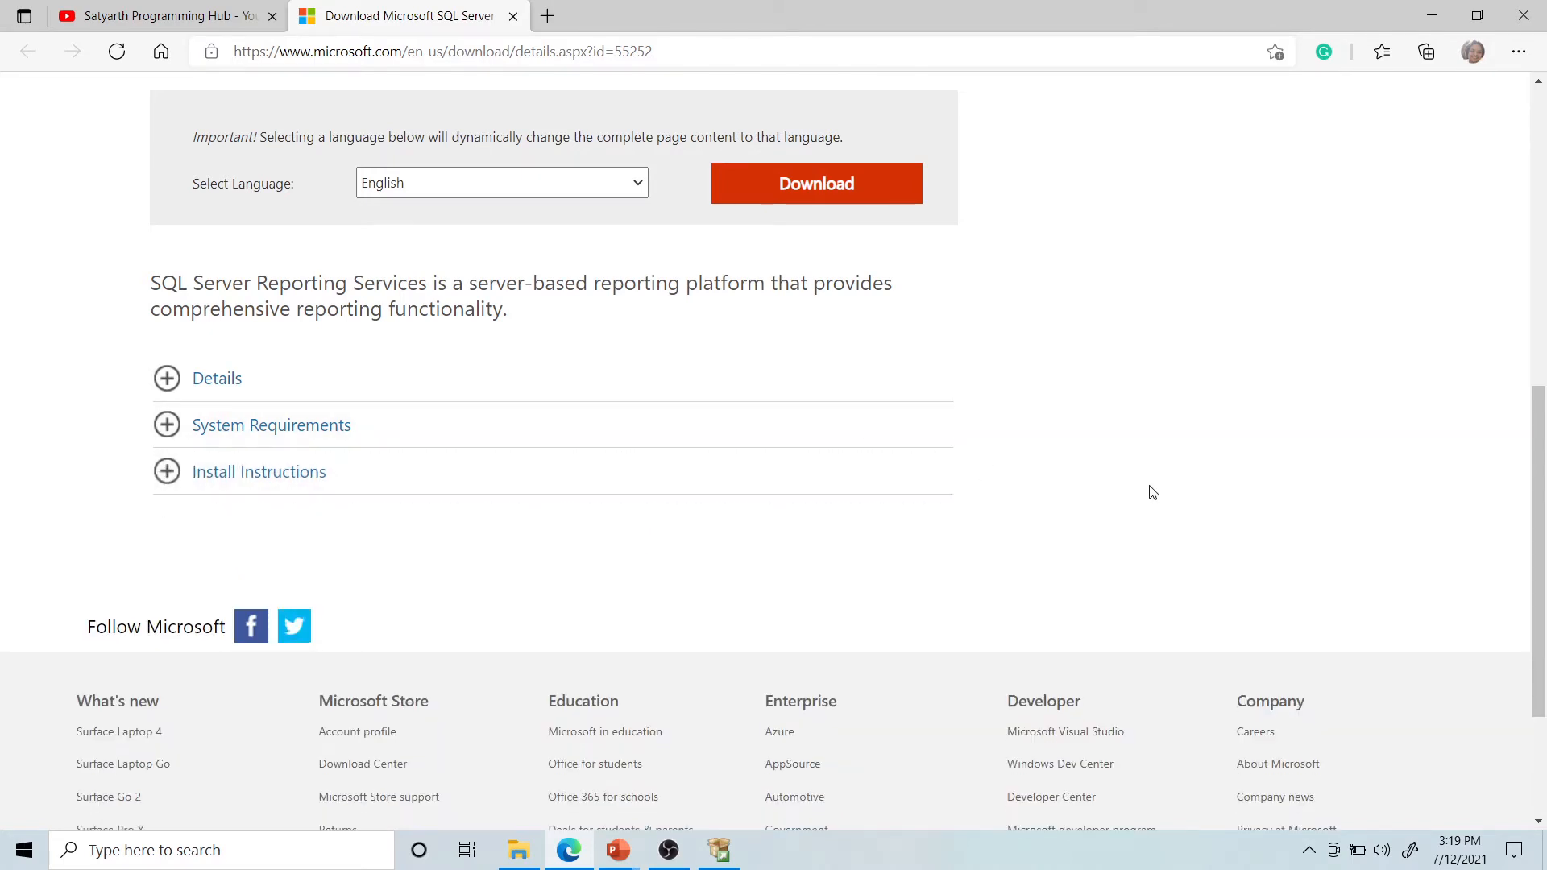
Download the English SQL Server 2017 Reporting Services installer and run the downloaded file
scroll(1152, 492, "up", 3)
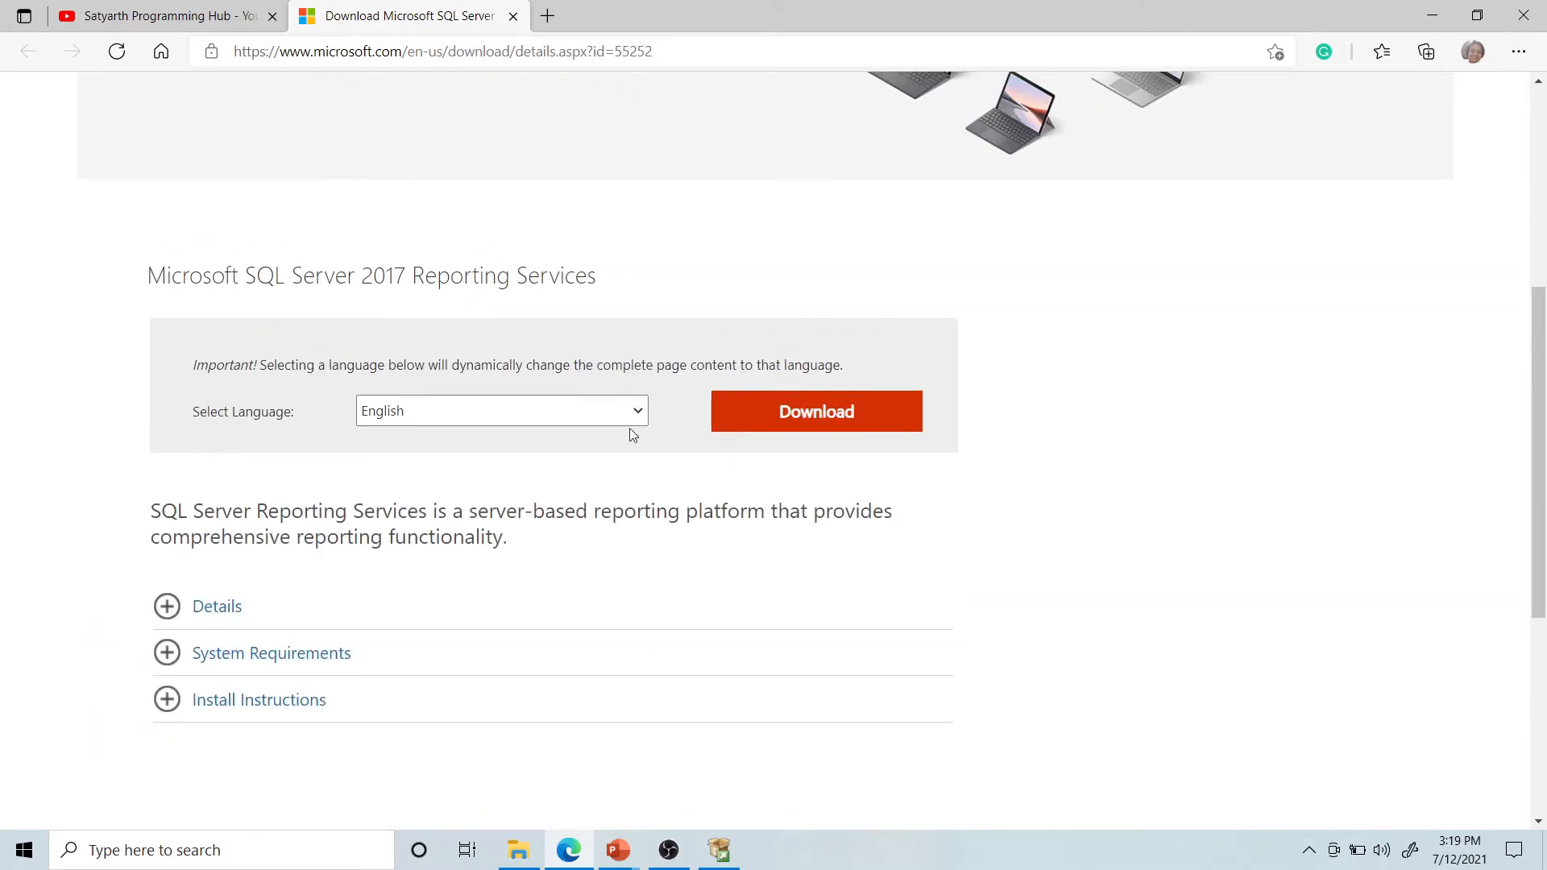
left_click(815, 415)
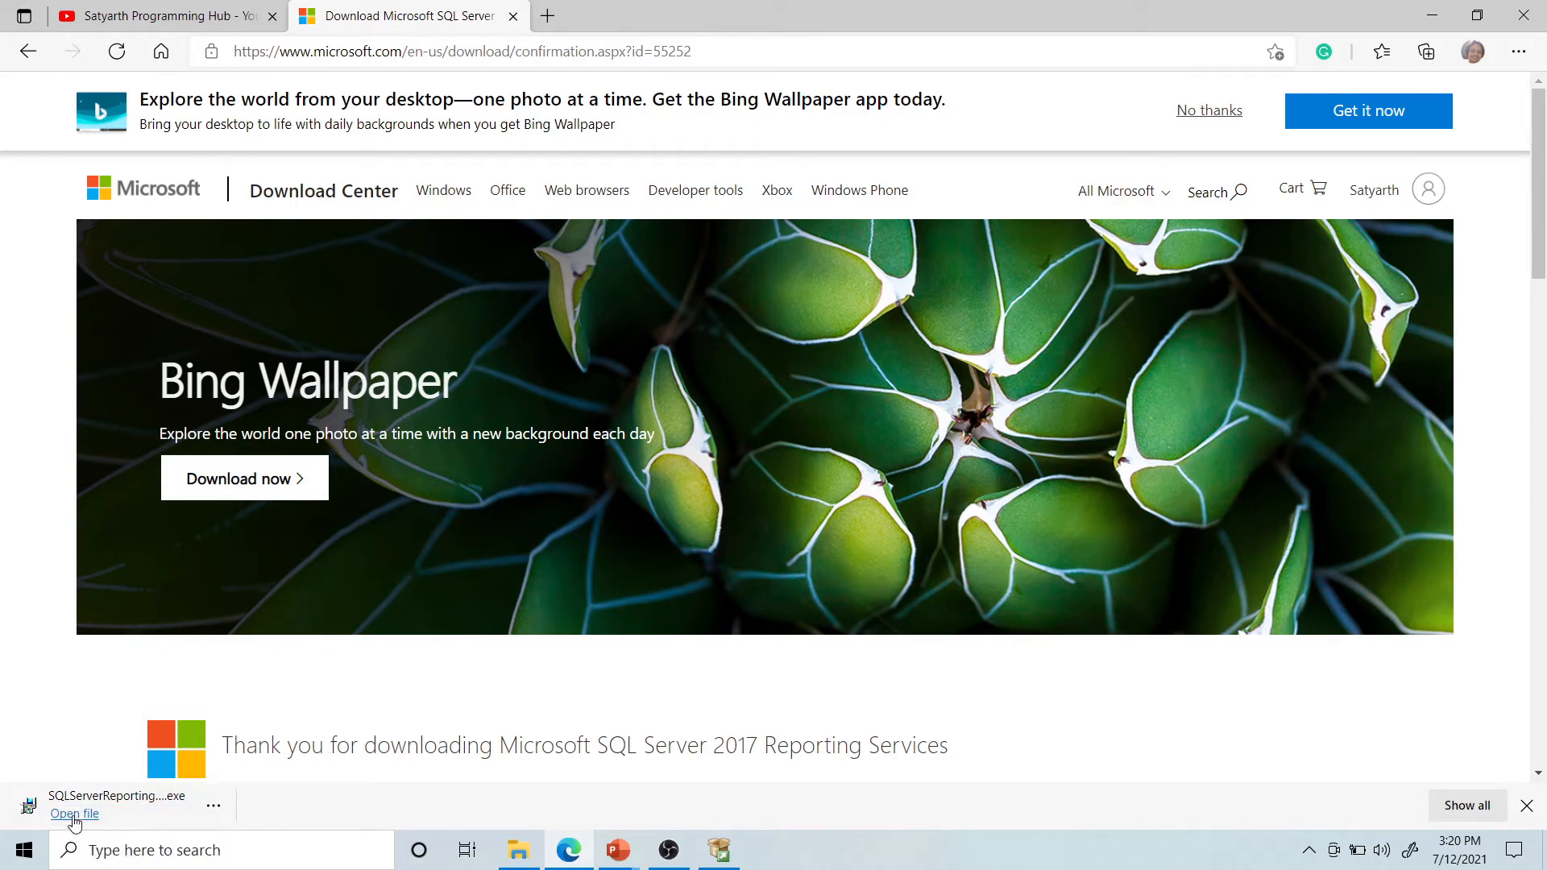
left_click(74, 814)
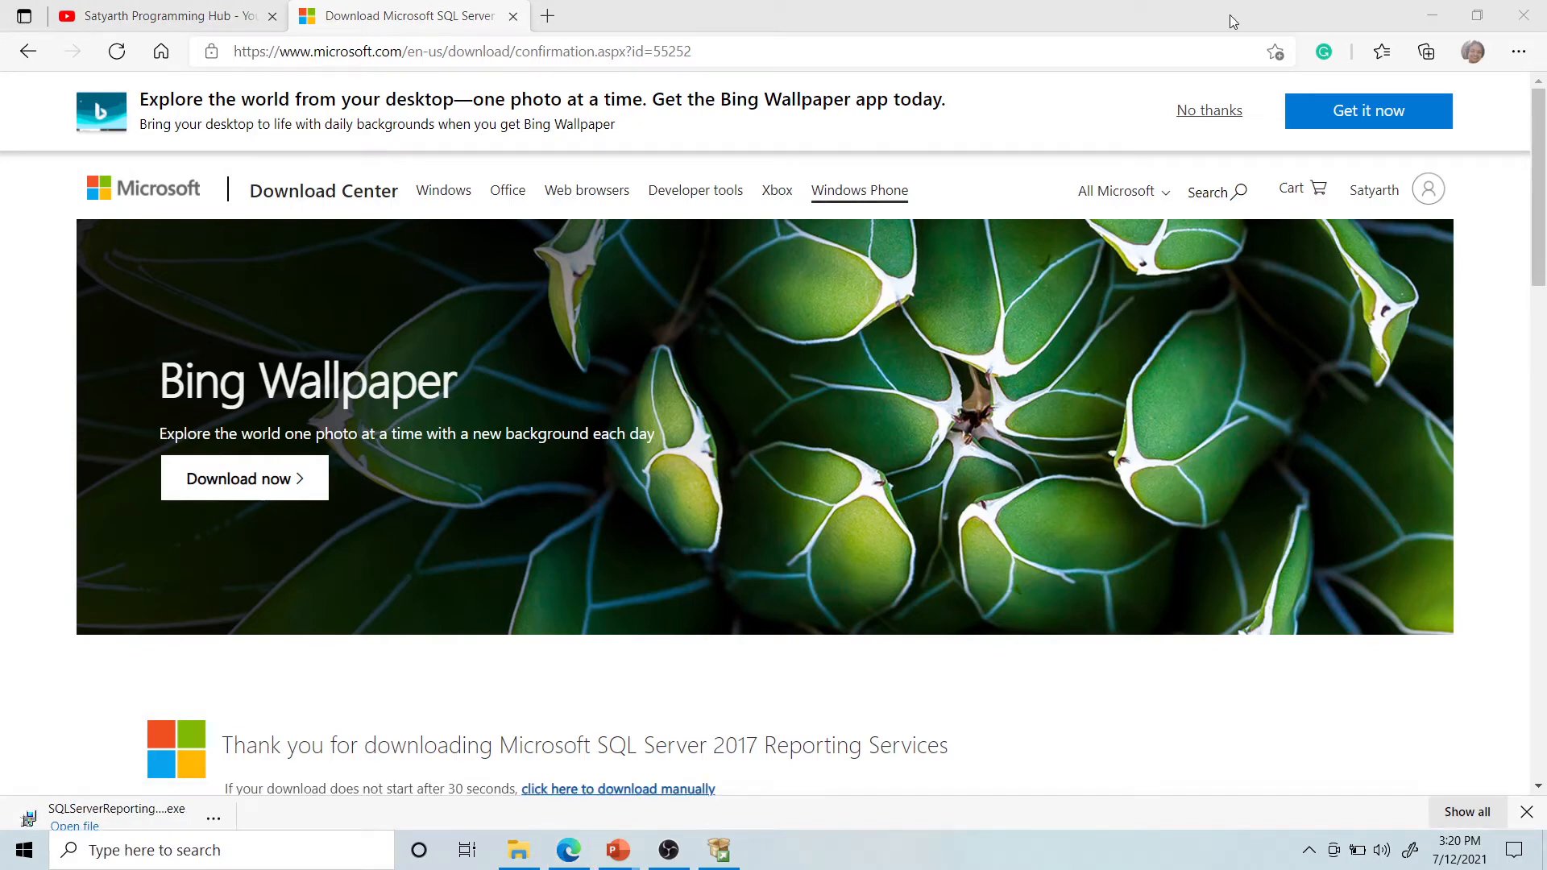
Minimize the browser and end the slide show, discarding the ink annotations, to return to the Reporting Services installer
left_click(1427, 24)
left_click(1427, 23)
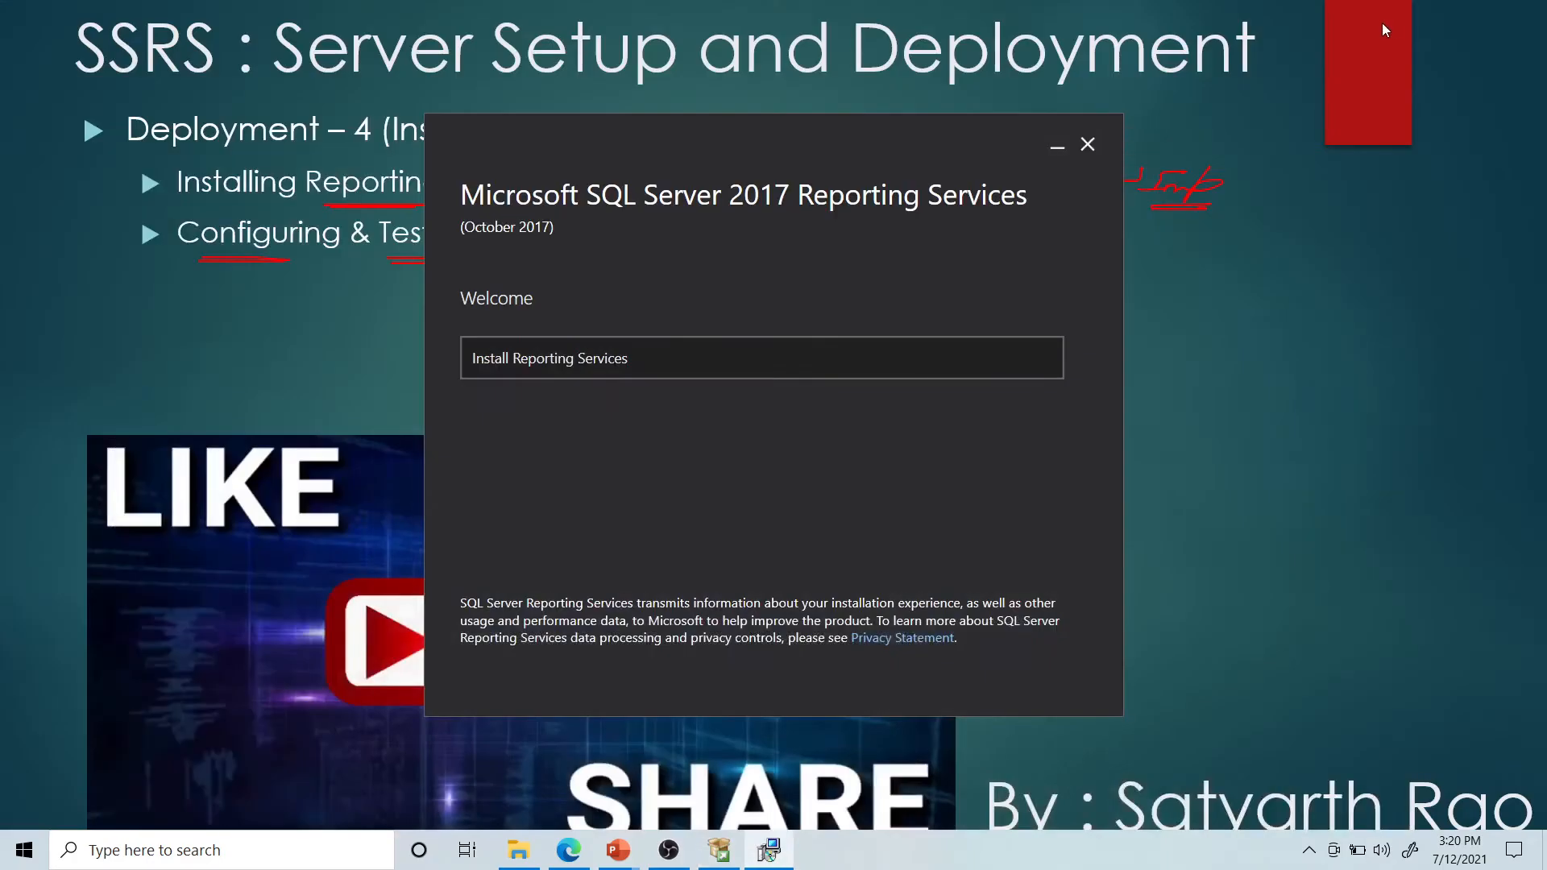
key("Escape")
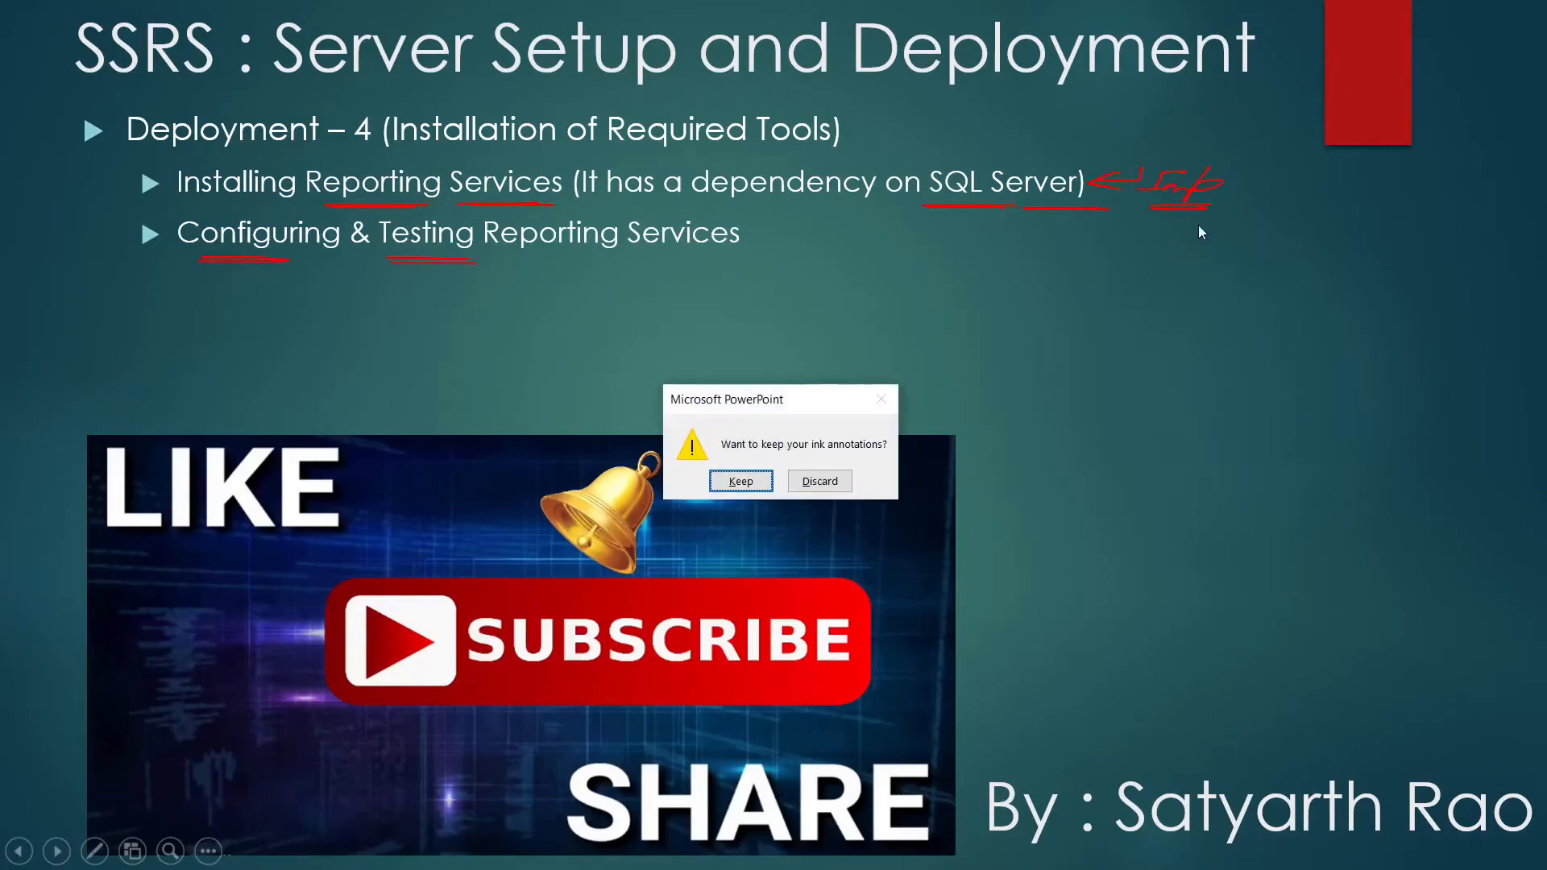
left_click(816, 484)
left_click(1428, 14)
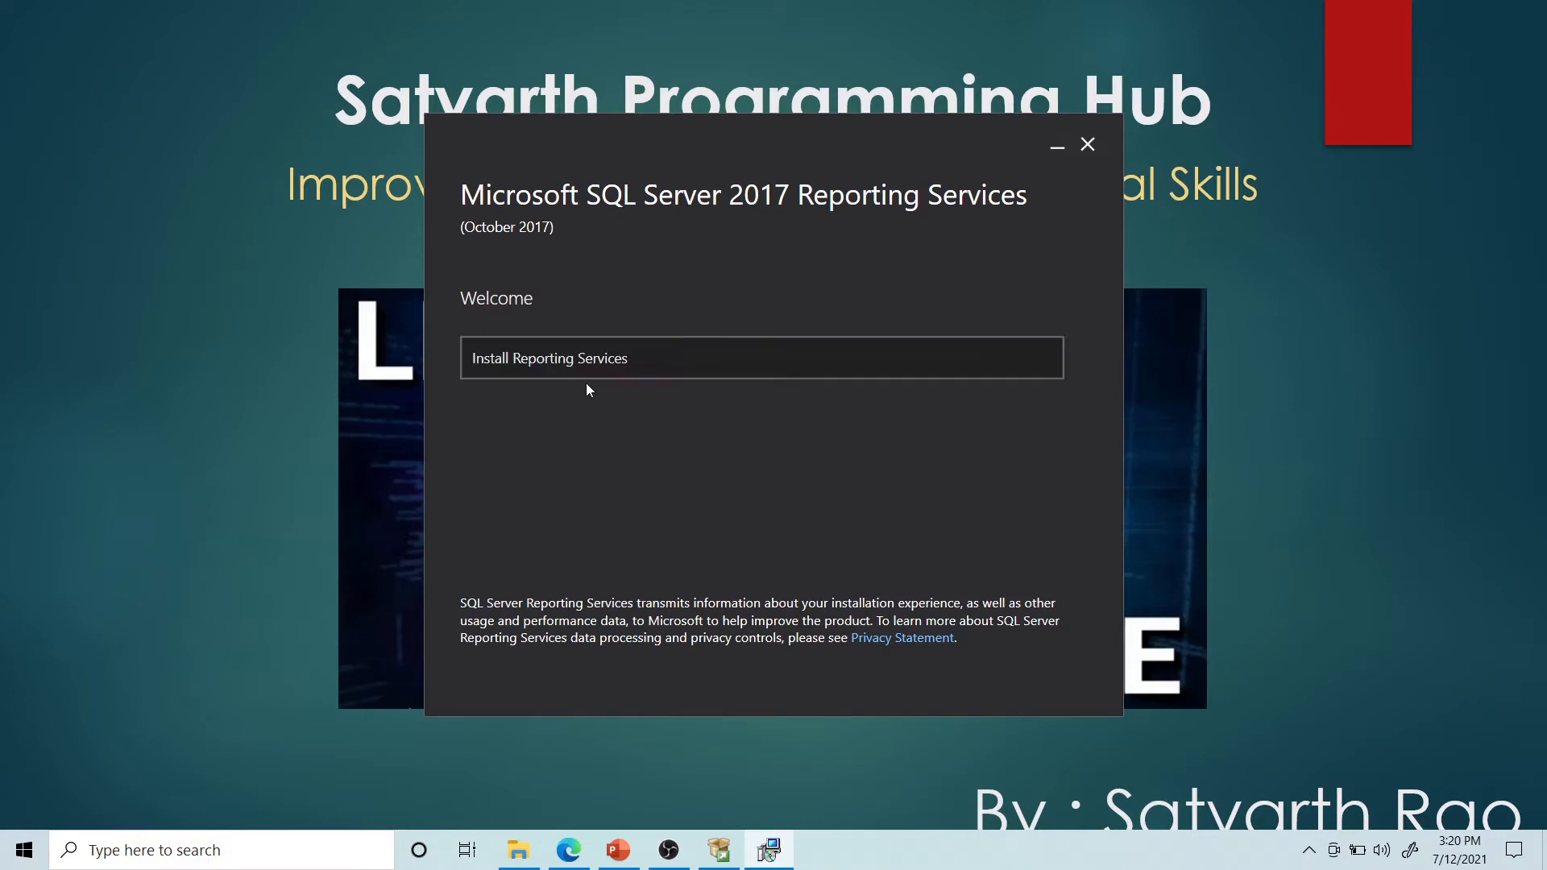
Start the Reporting Services installation with the free Evaluation edition and accept the license terms
left_click(640, 370)
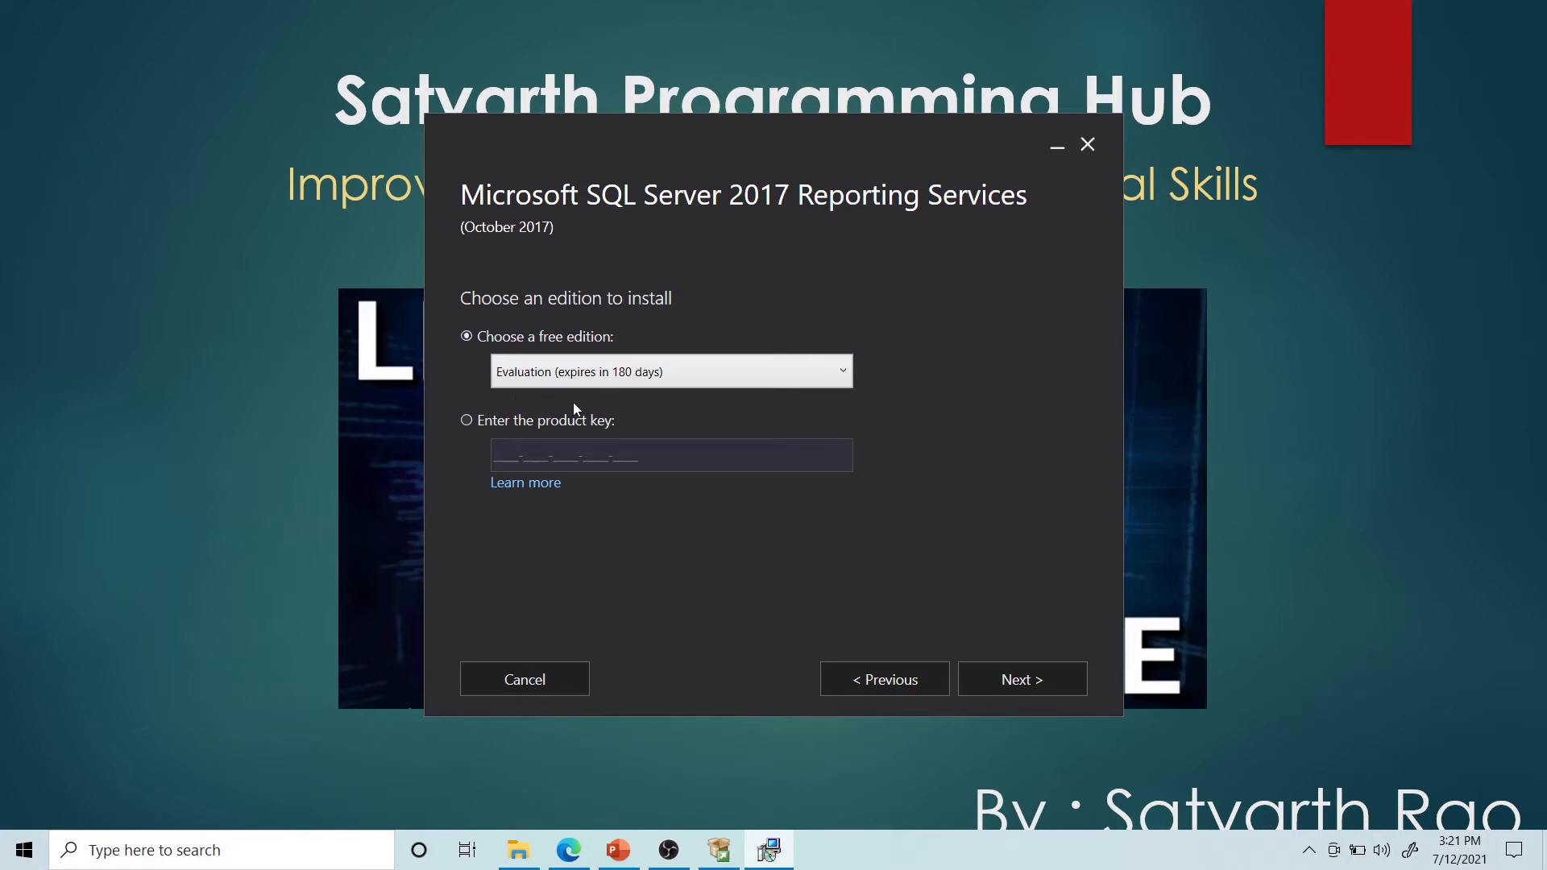
left_click(1013, 686)
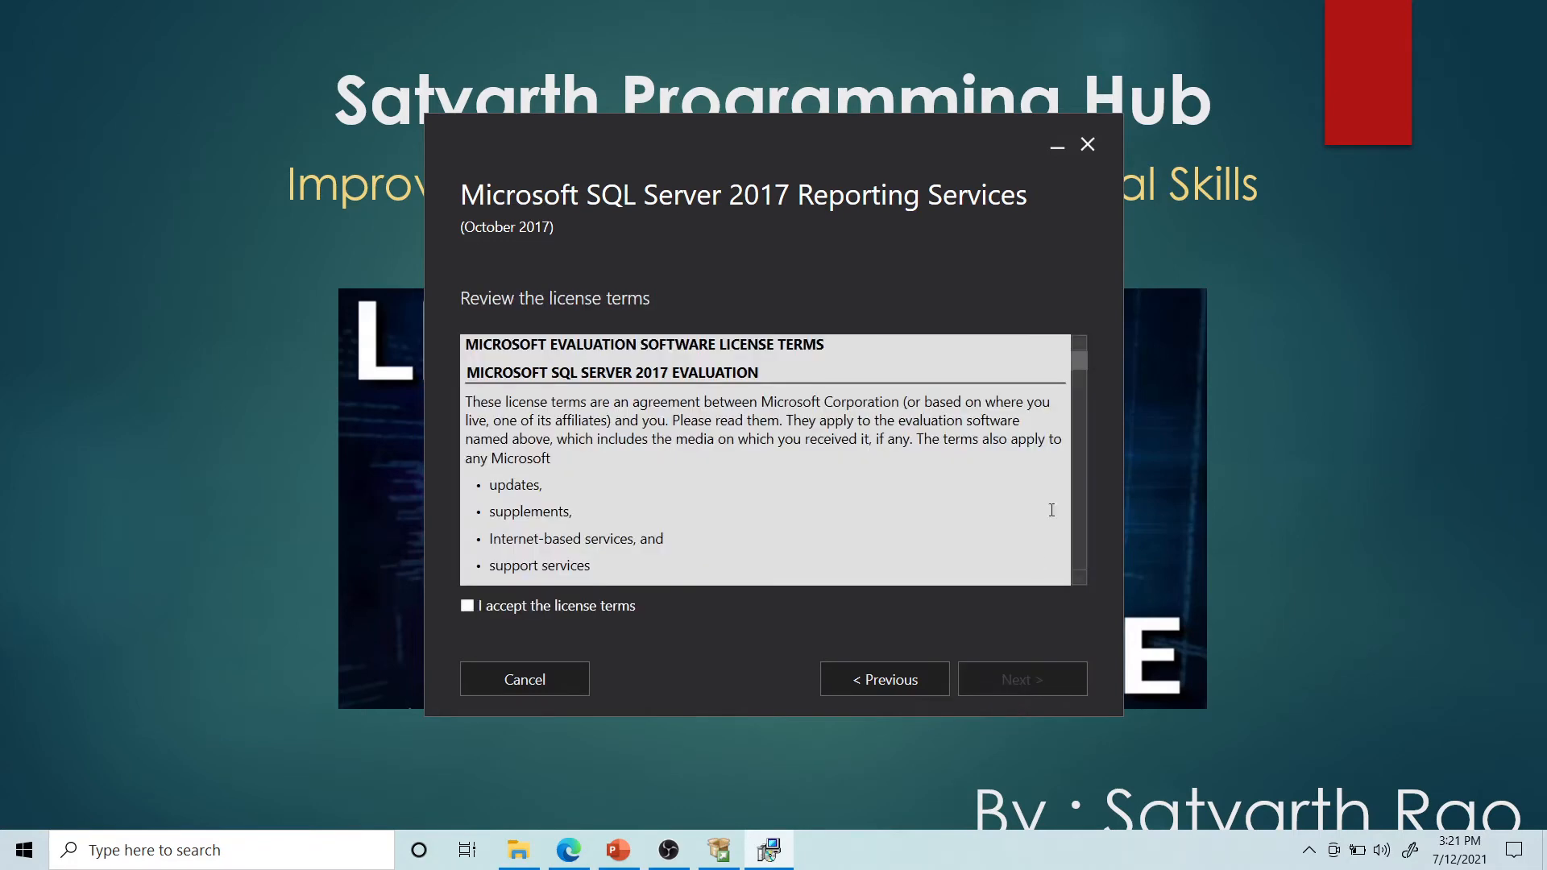
scroll(740, 473, "down", 15)
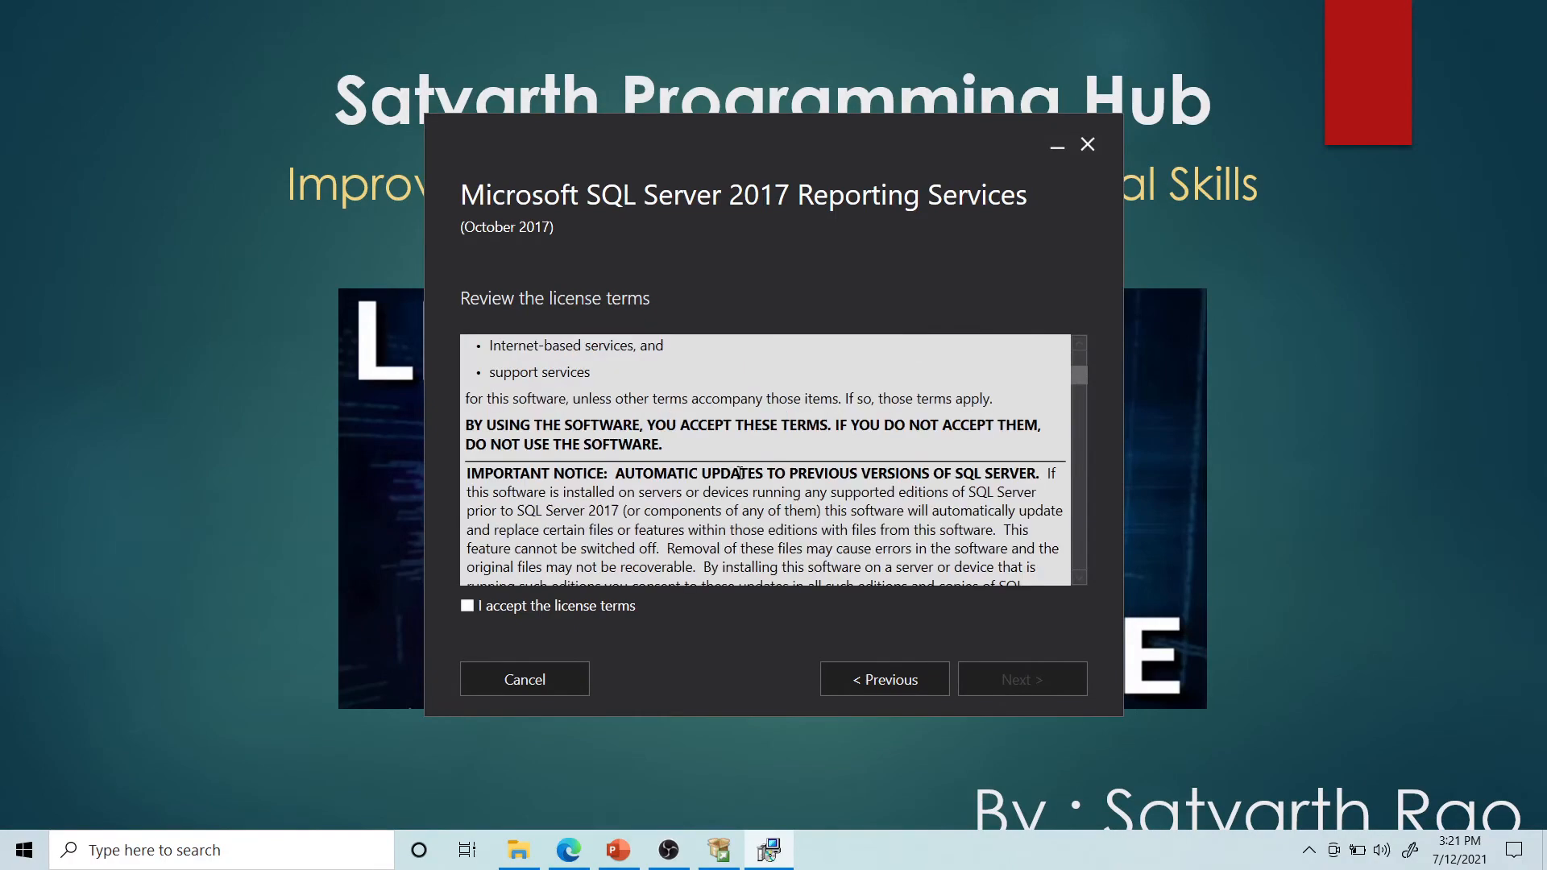
scroll(739, 473, "down", 12)
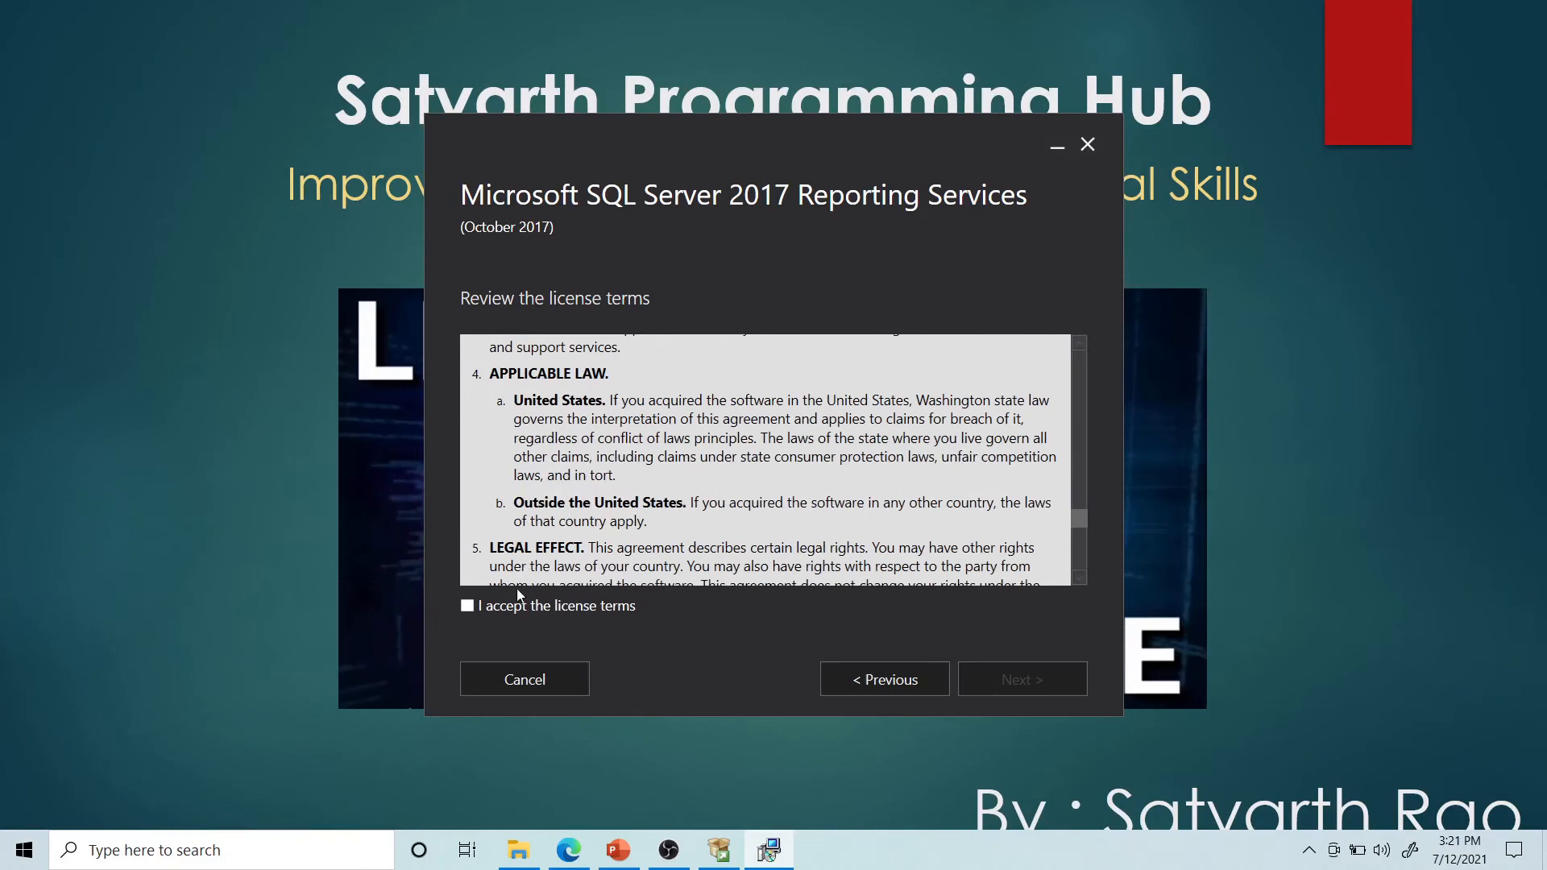
left_click(468, 606)
left_click(1016, 683)
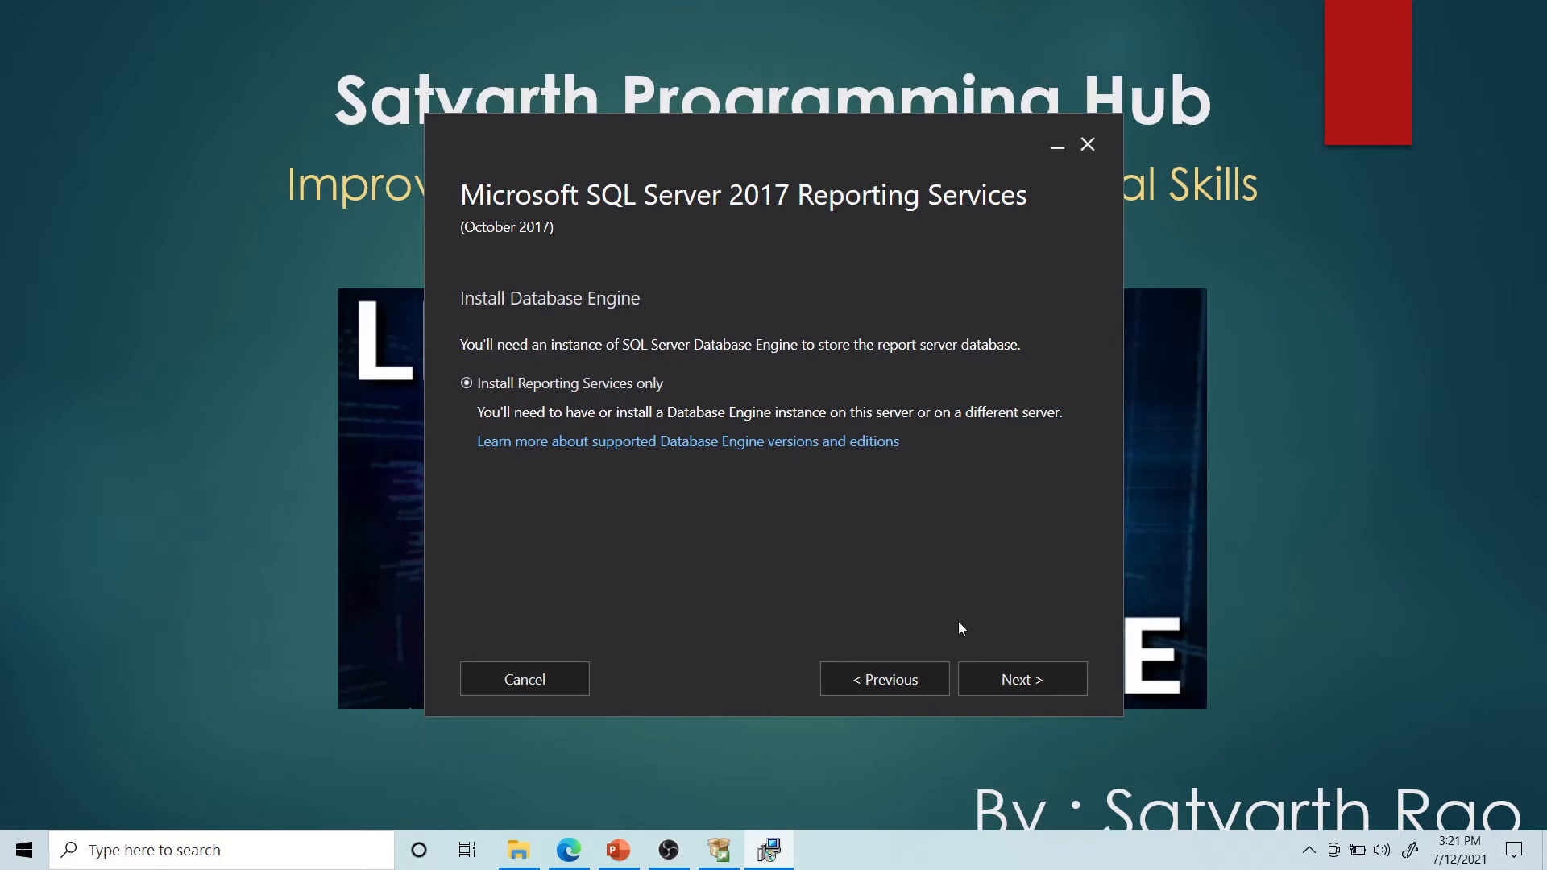
Install Reporting Services only, in C:\Program Files\Microsoft SQL Server Reporting Services, and launch the report server configuration
left_click(1015, 678)
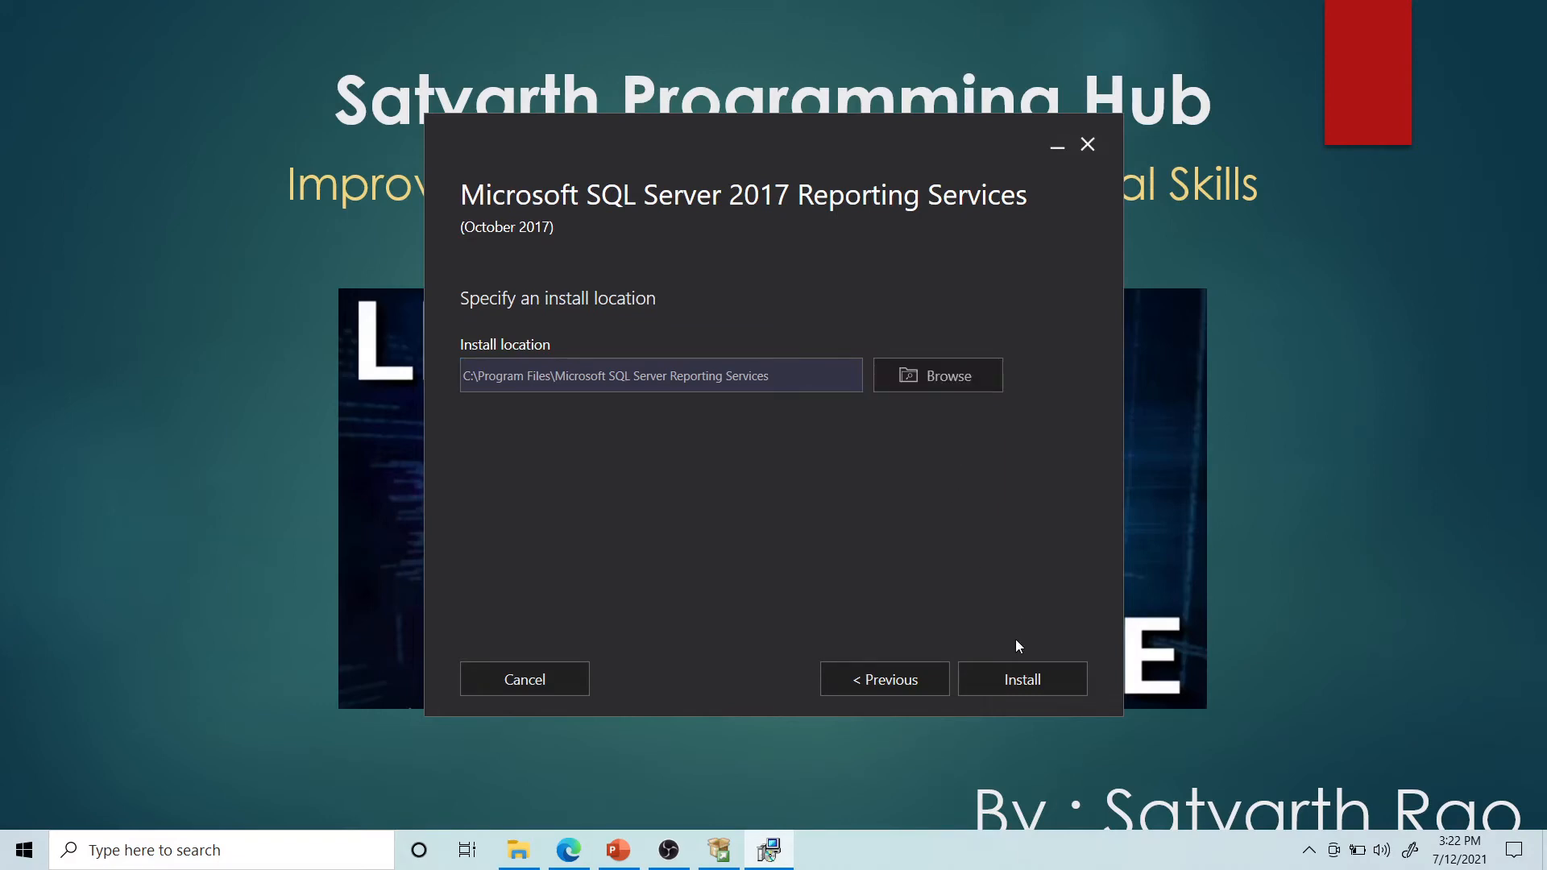
left_click(1012, 679)
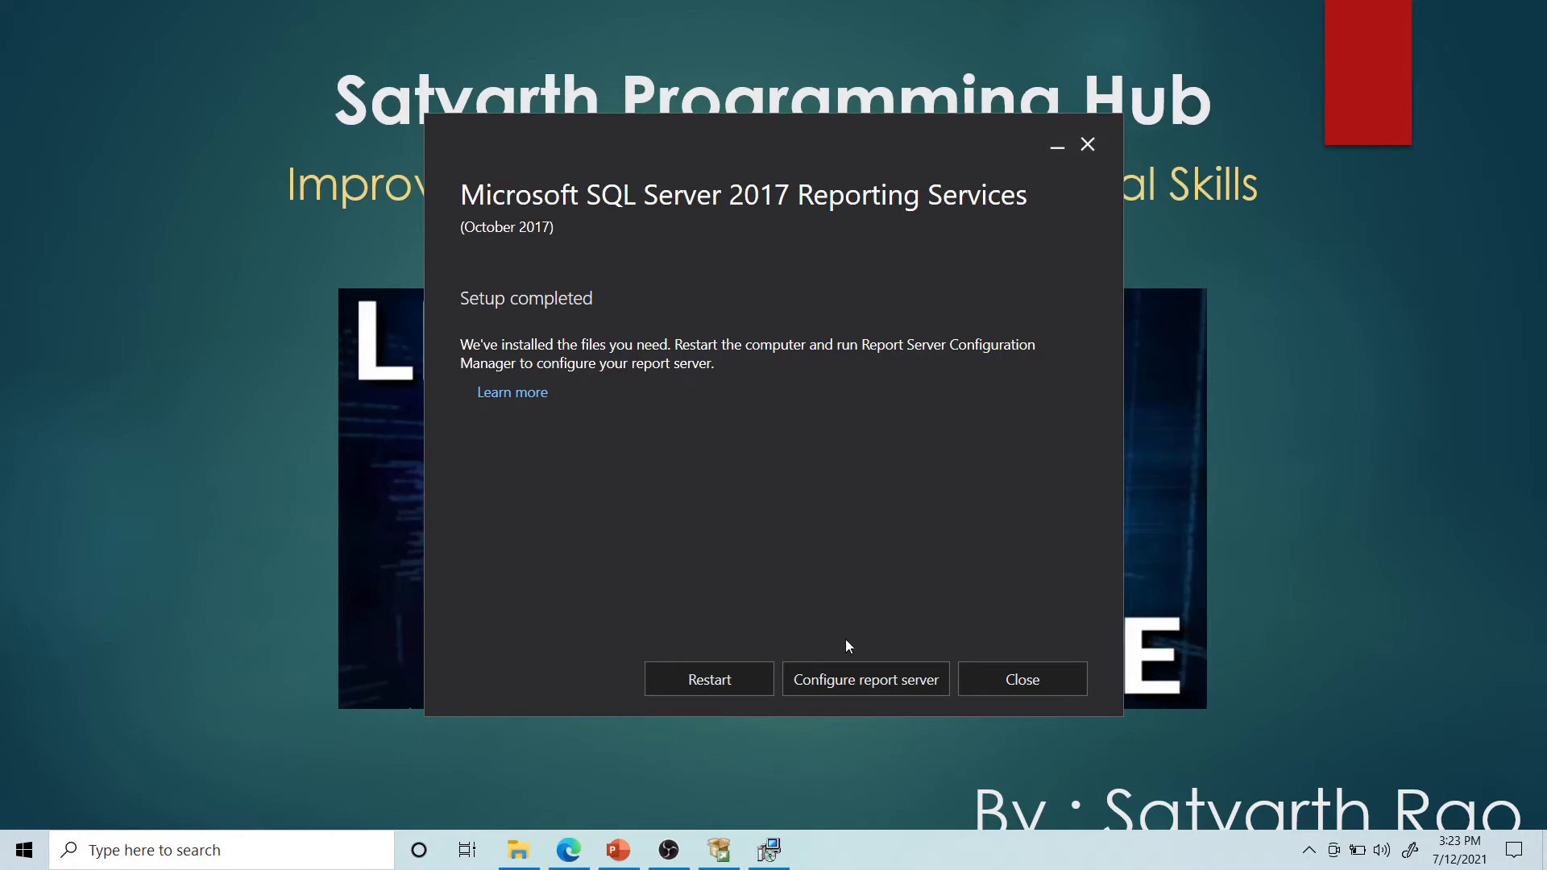
left_click(852, 683)
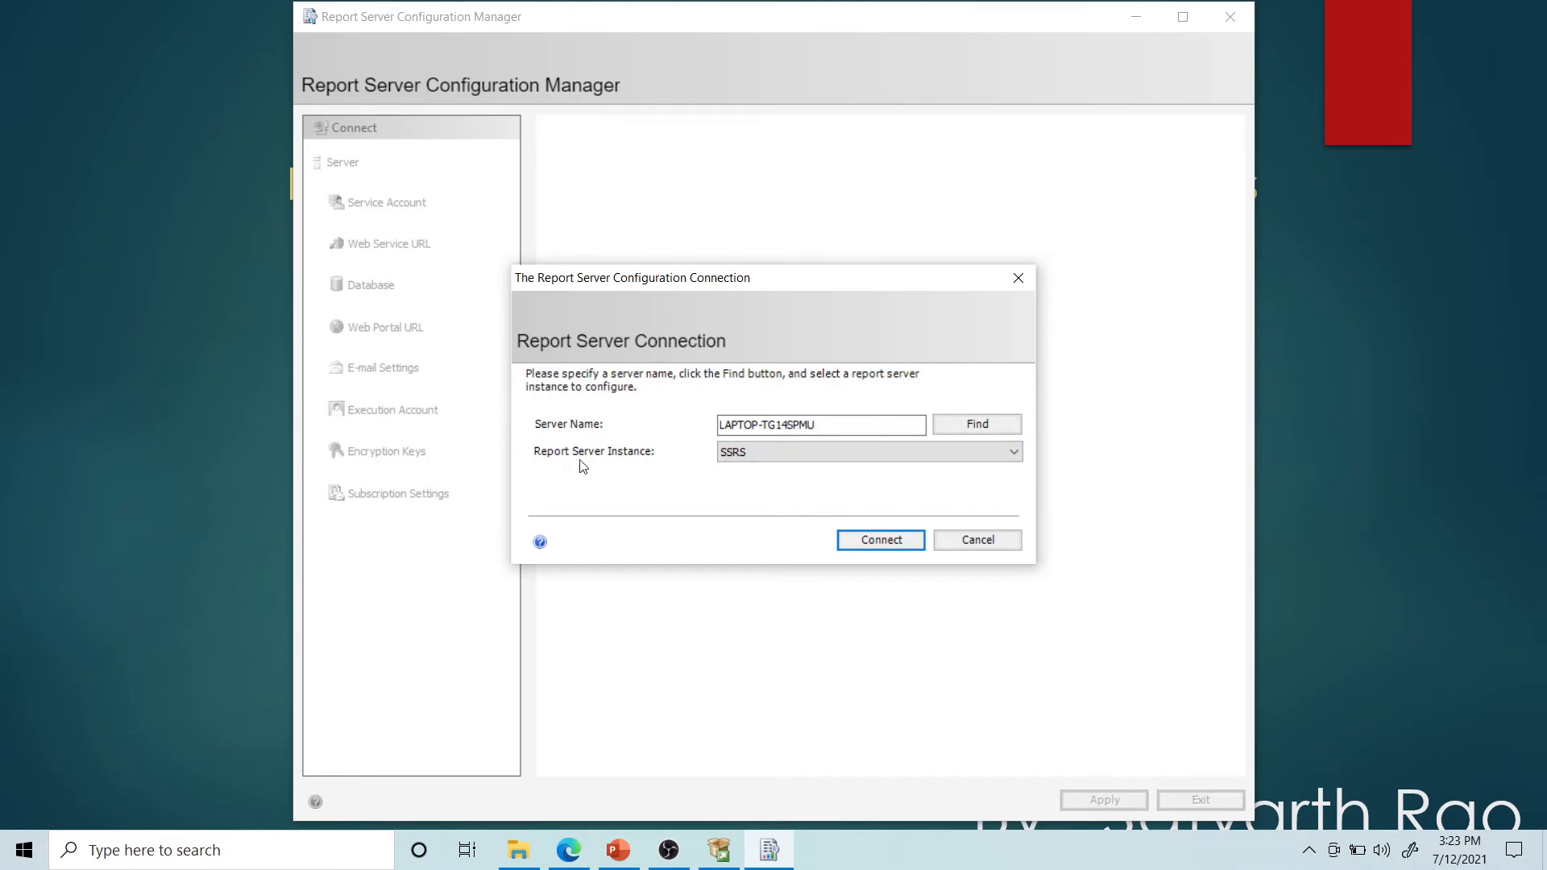
Connect to the SSRS report server instance, and stop and restart its report service
left_click(791, 458)
left_click(761, 474)
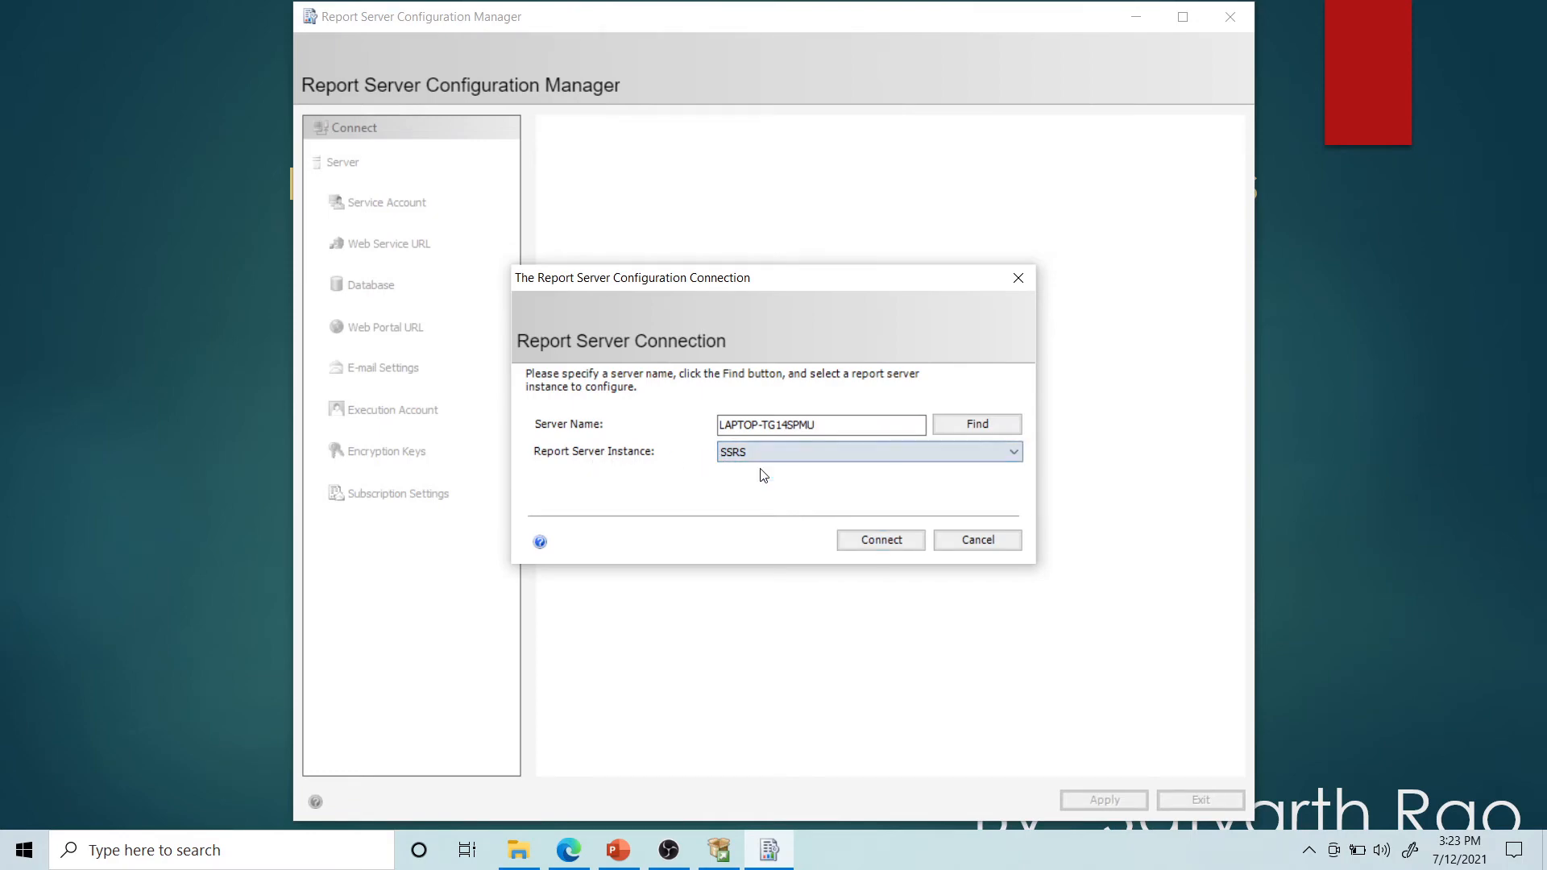
left_click(874, 541)
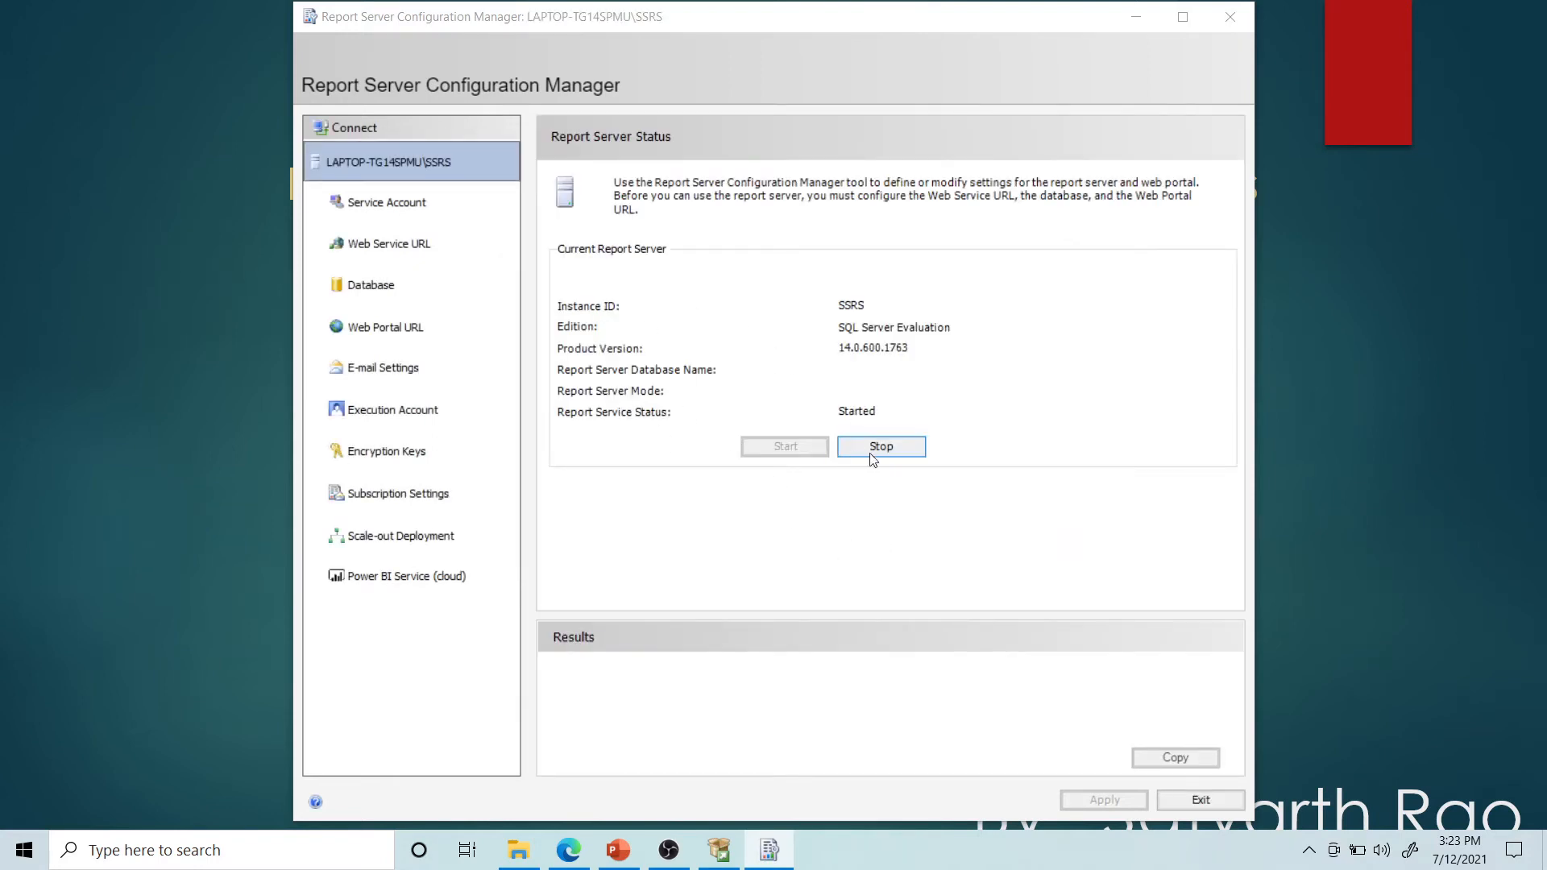
left_click(889, 455)
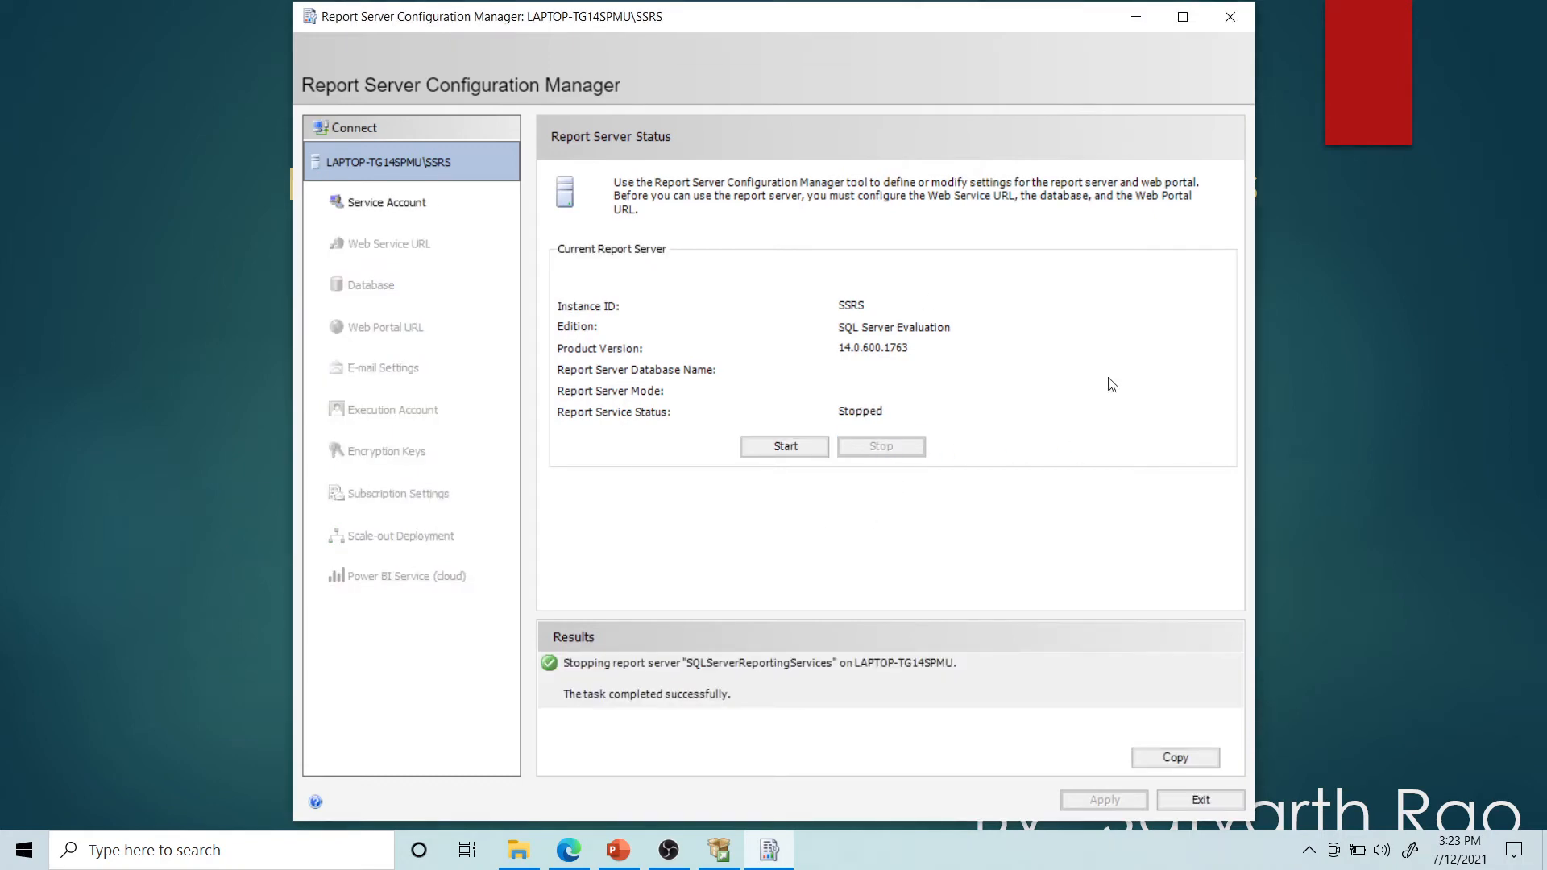
left_click(793, 450)
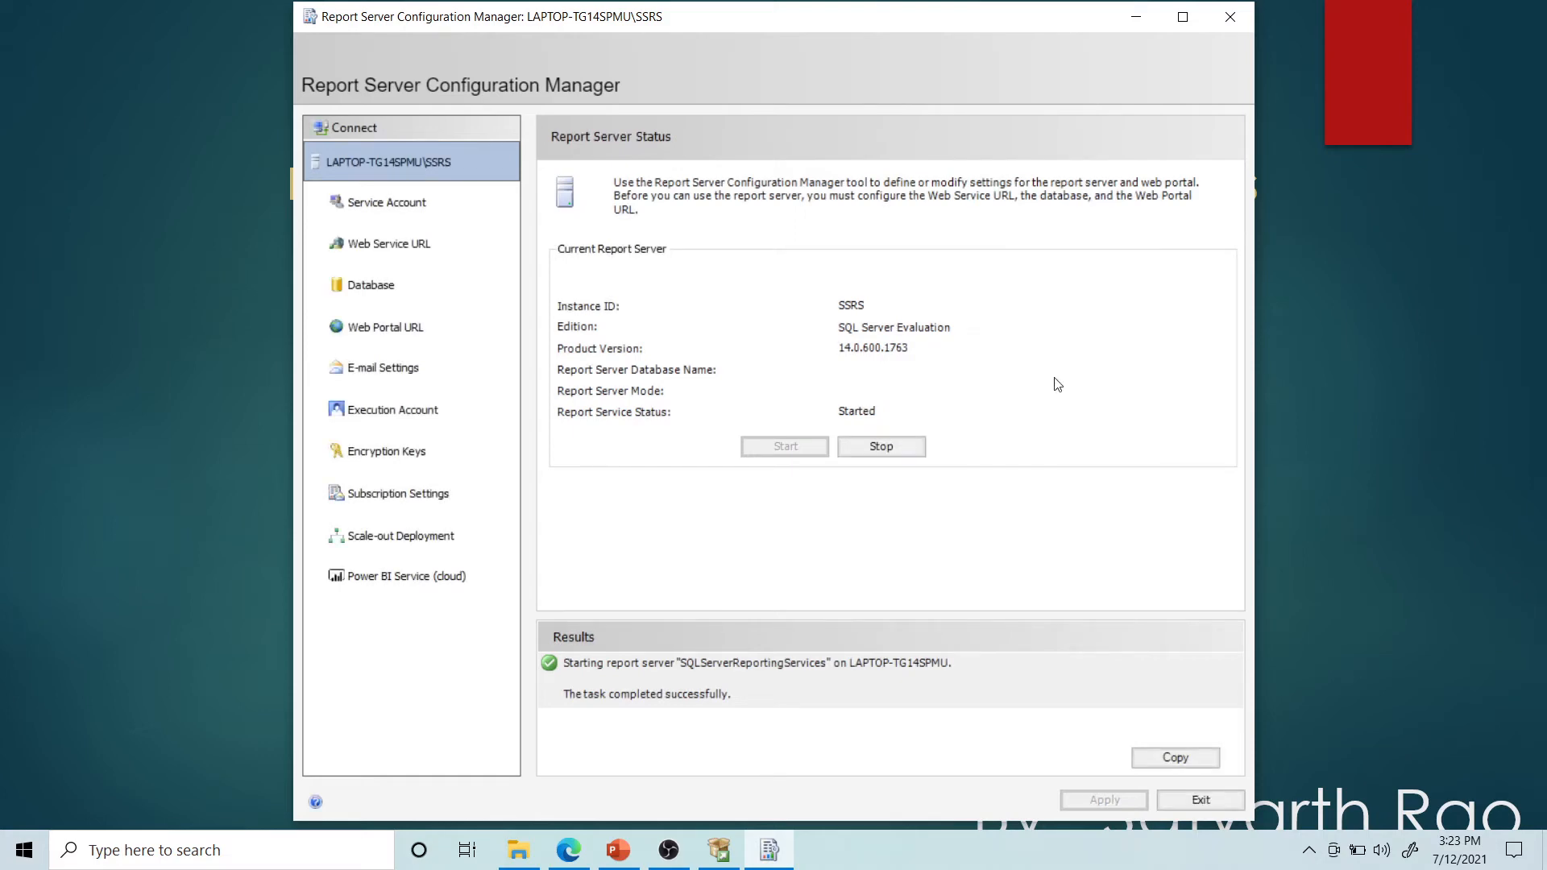
Try Network Service and another account for the report server's service account, and set it back to the built-in Virtual Service Account
left_click(371, 210)
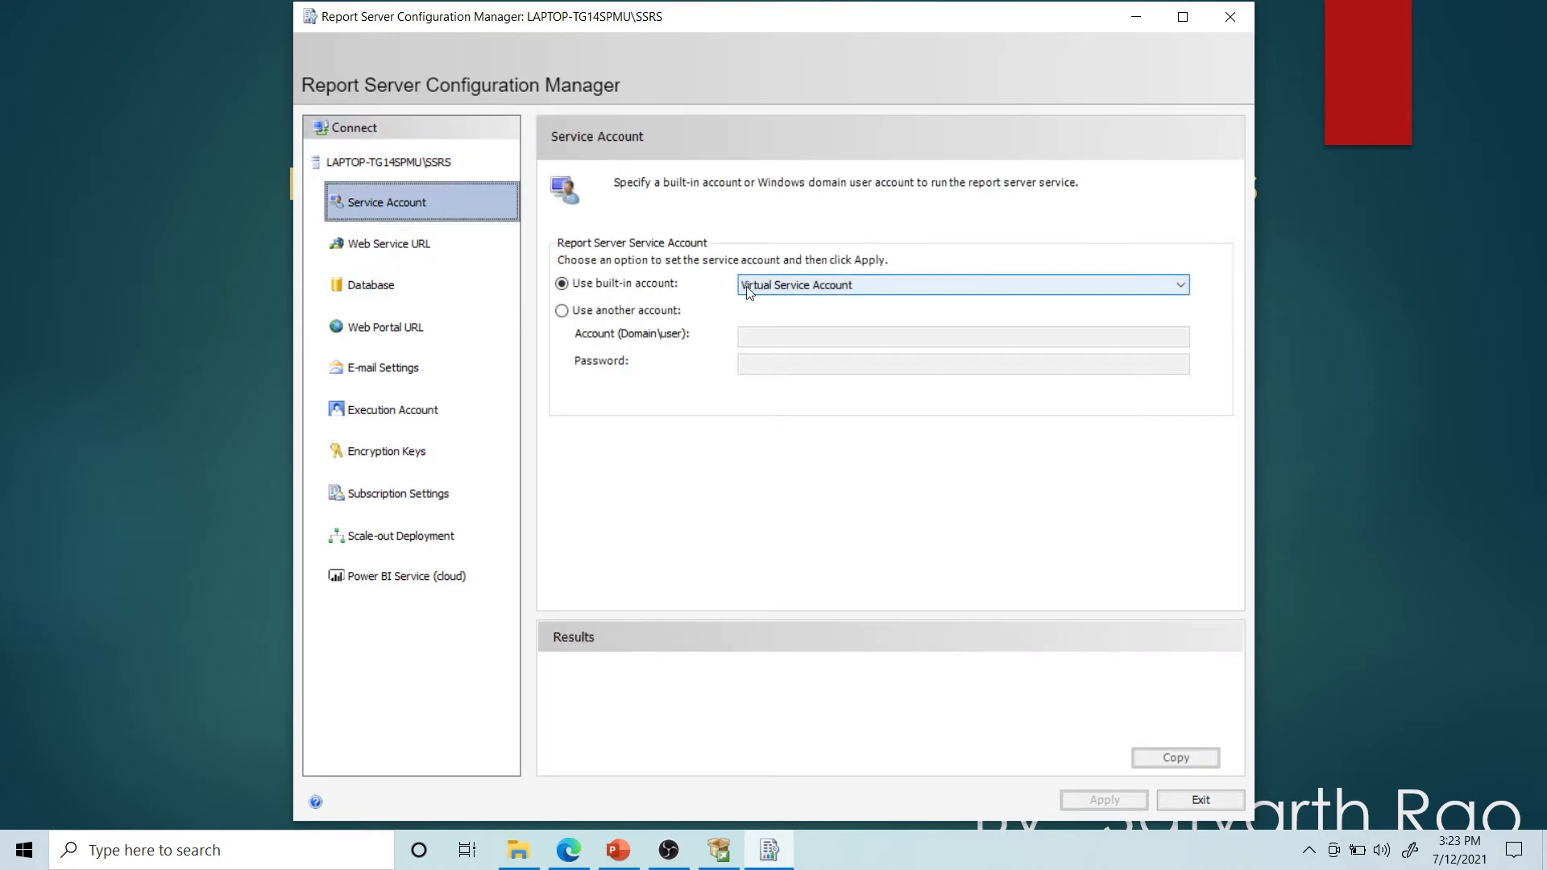
left_click(820, 295)
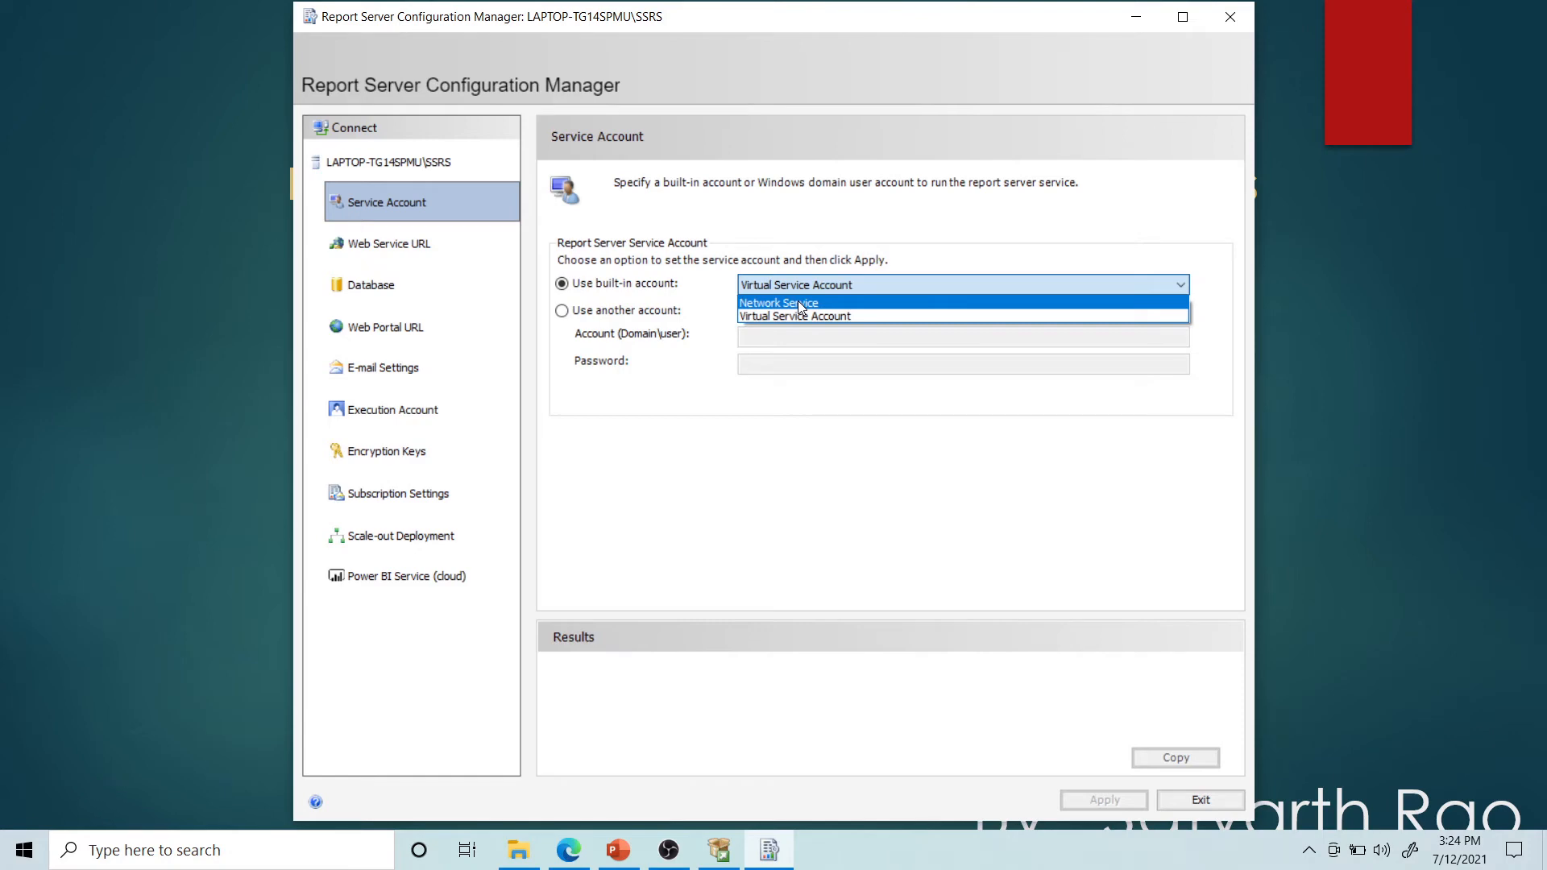
left_click(798, 301)
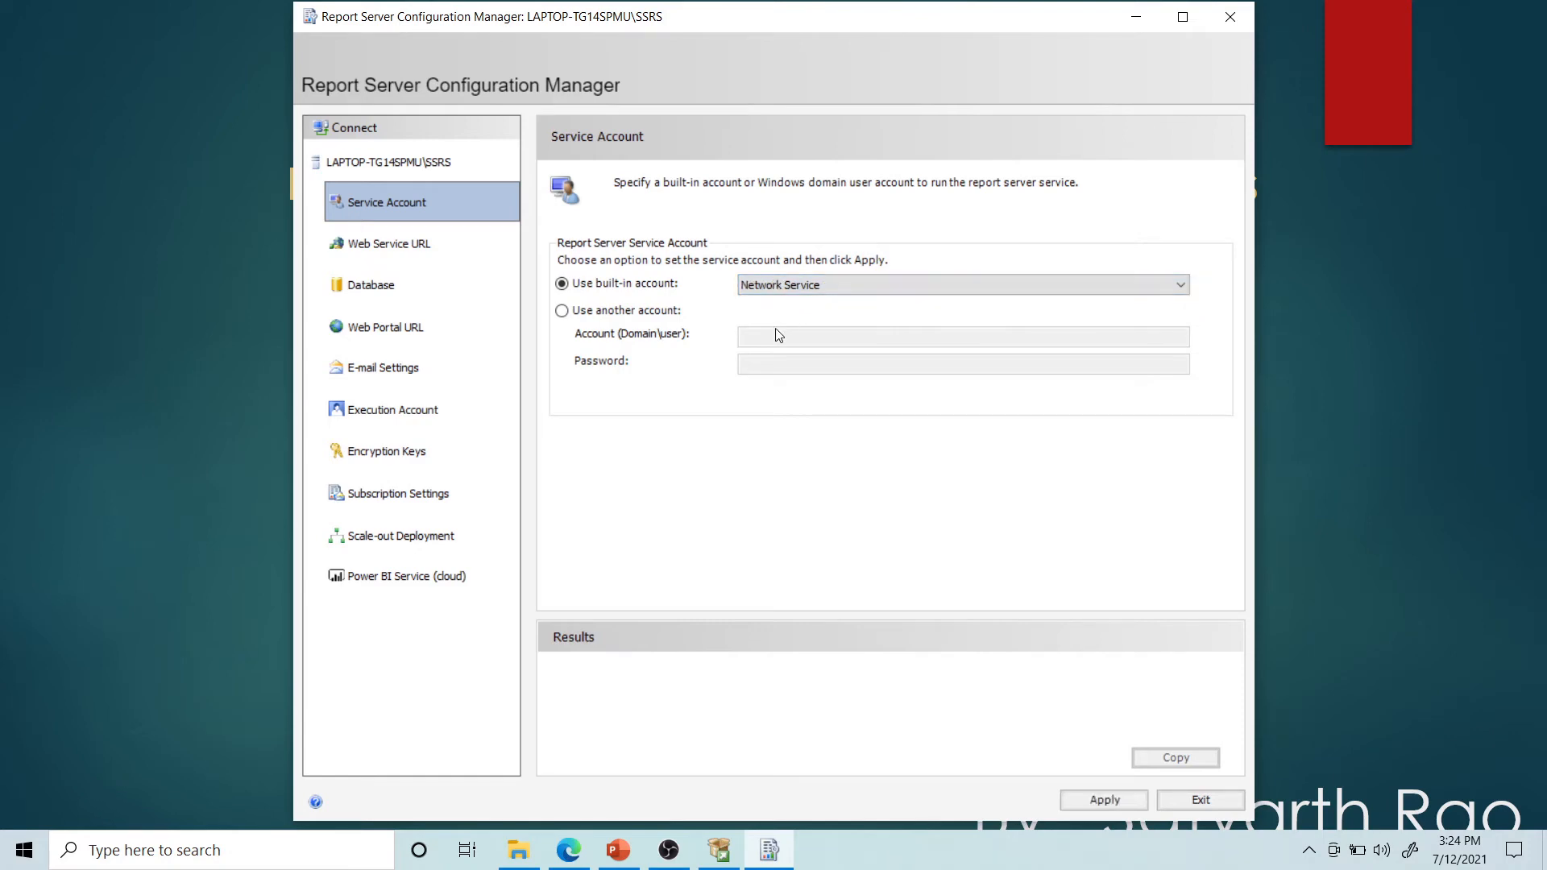
left_click(562, 312)
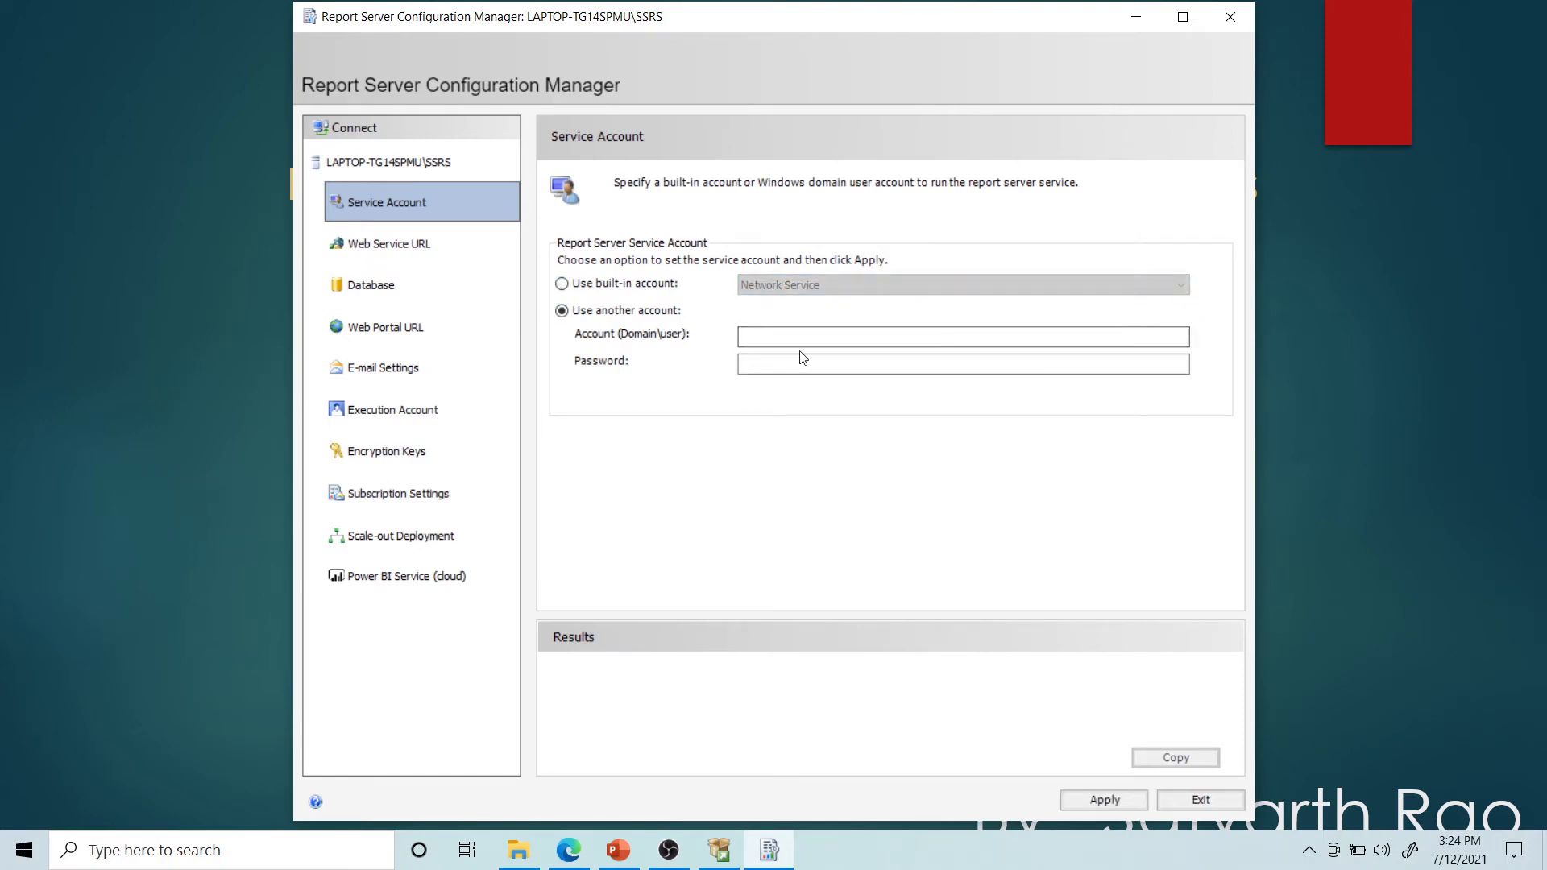
left_click(782, 361)
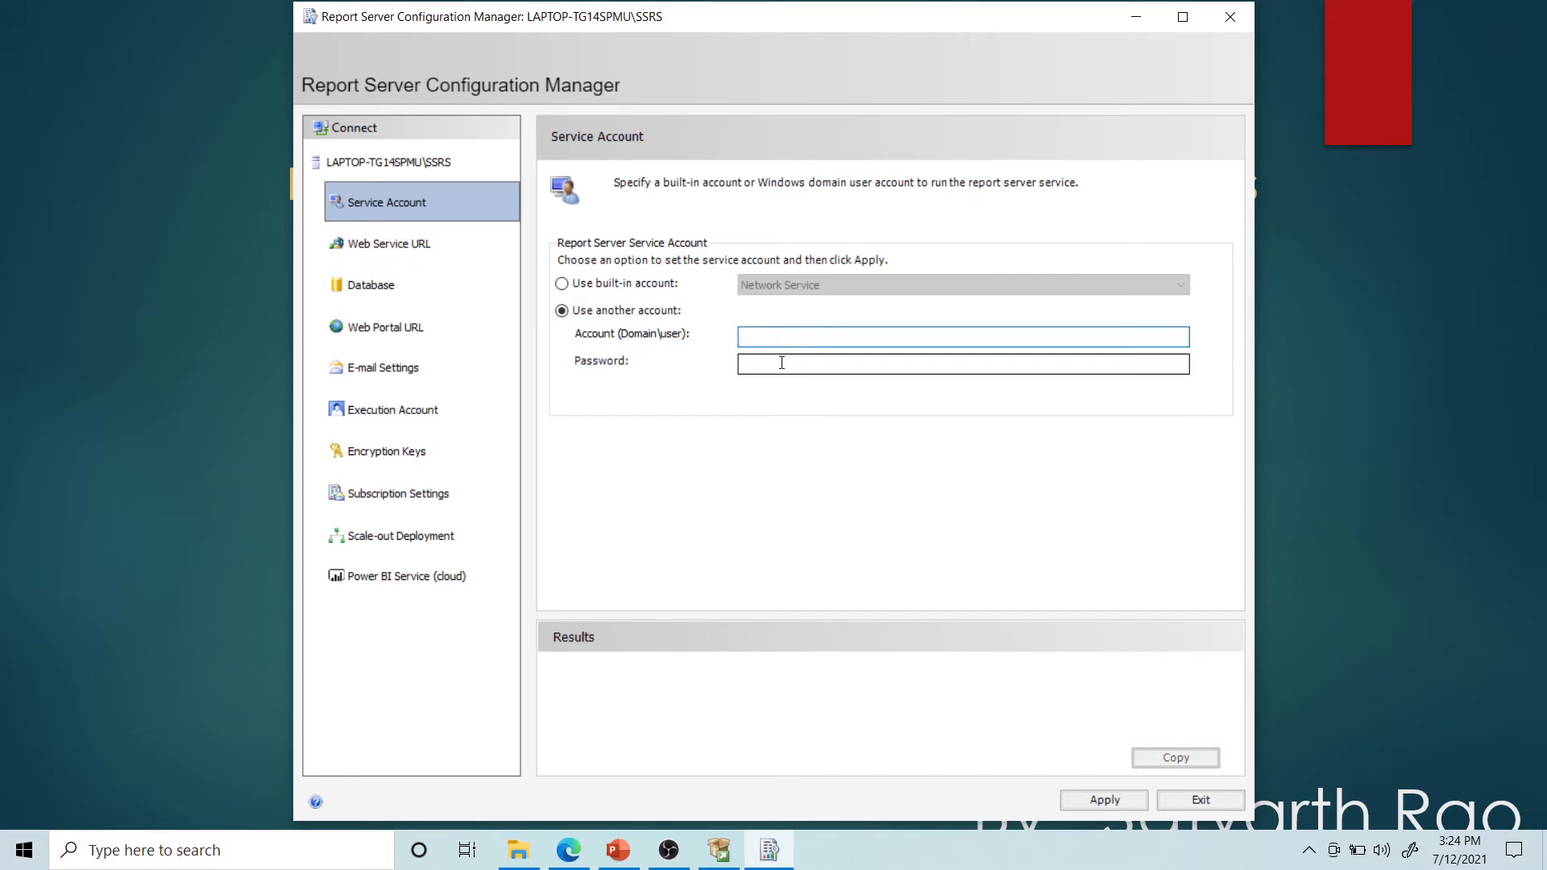
left_click(773, 338)
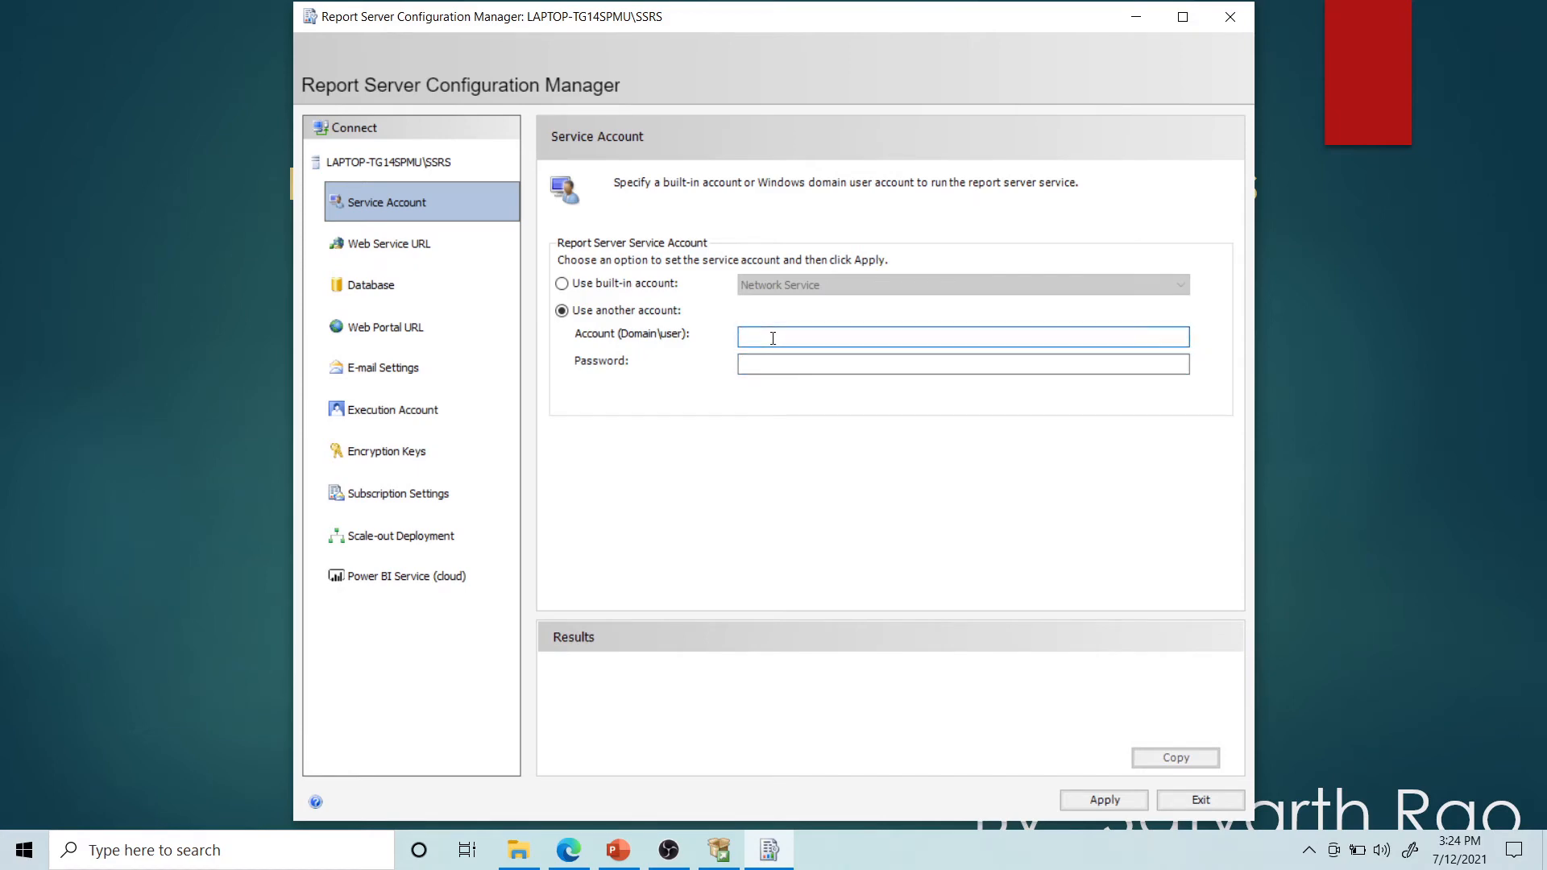
left_click(562, 284)
left_click(802, 290)
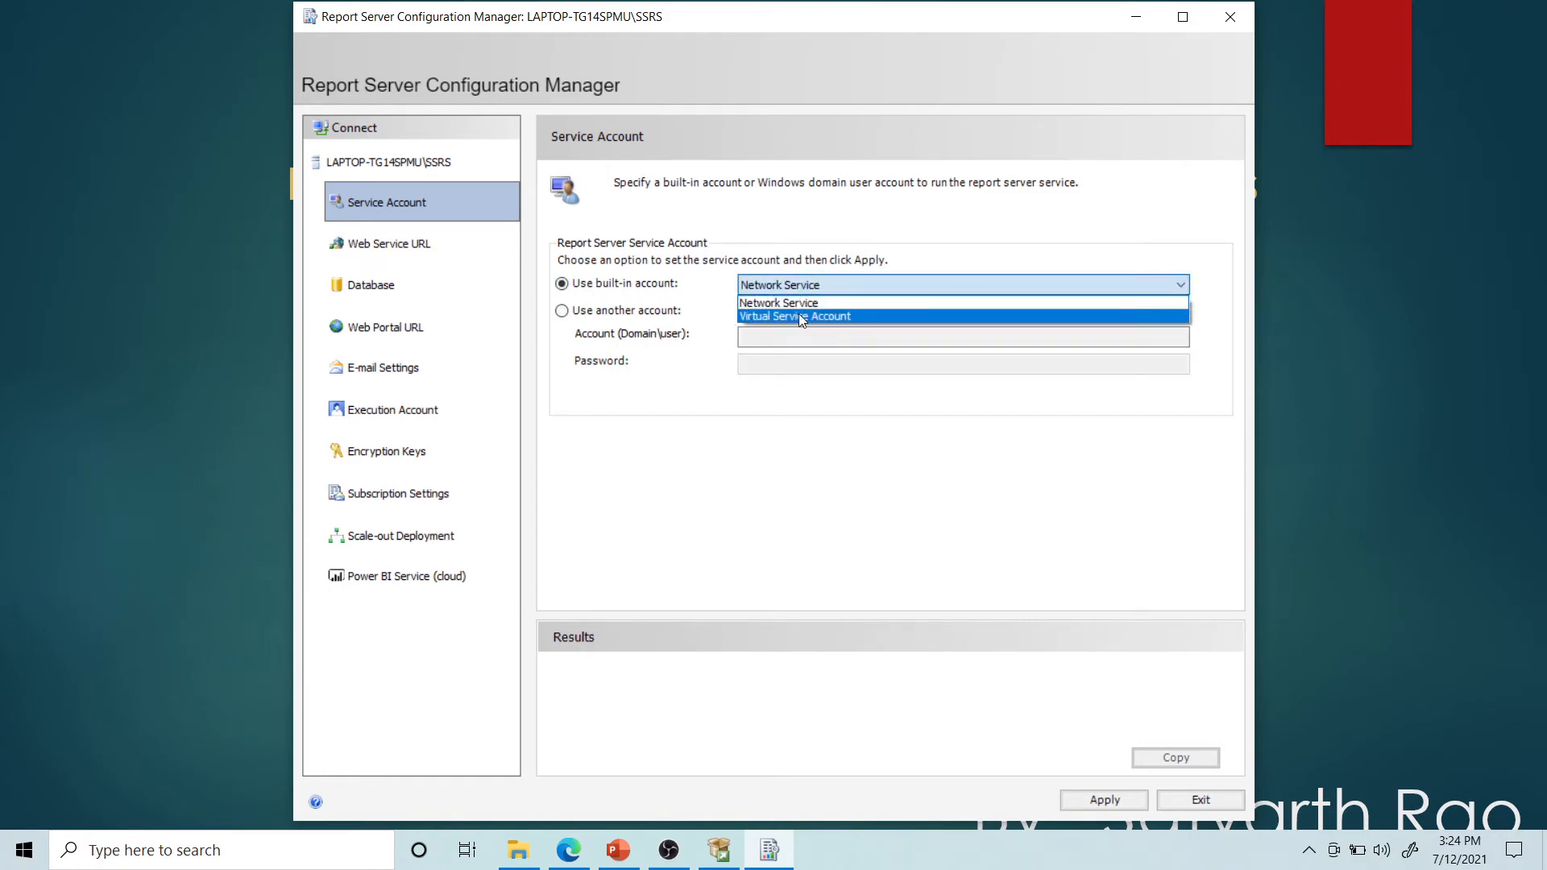
left_click(800, 313)
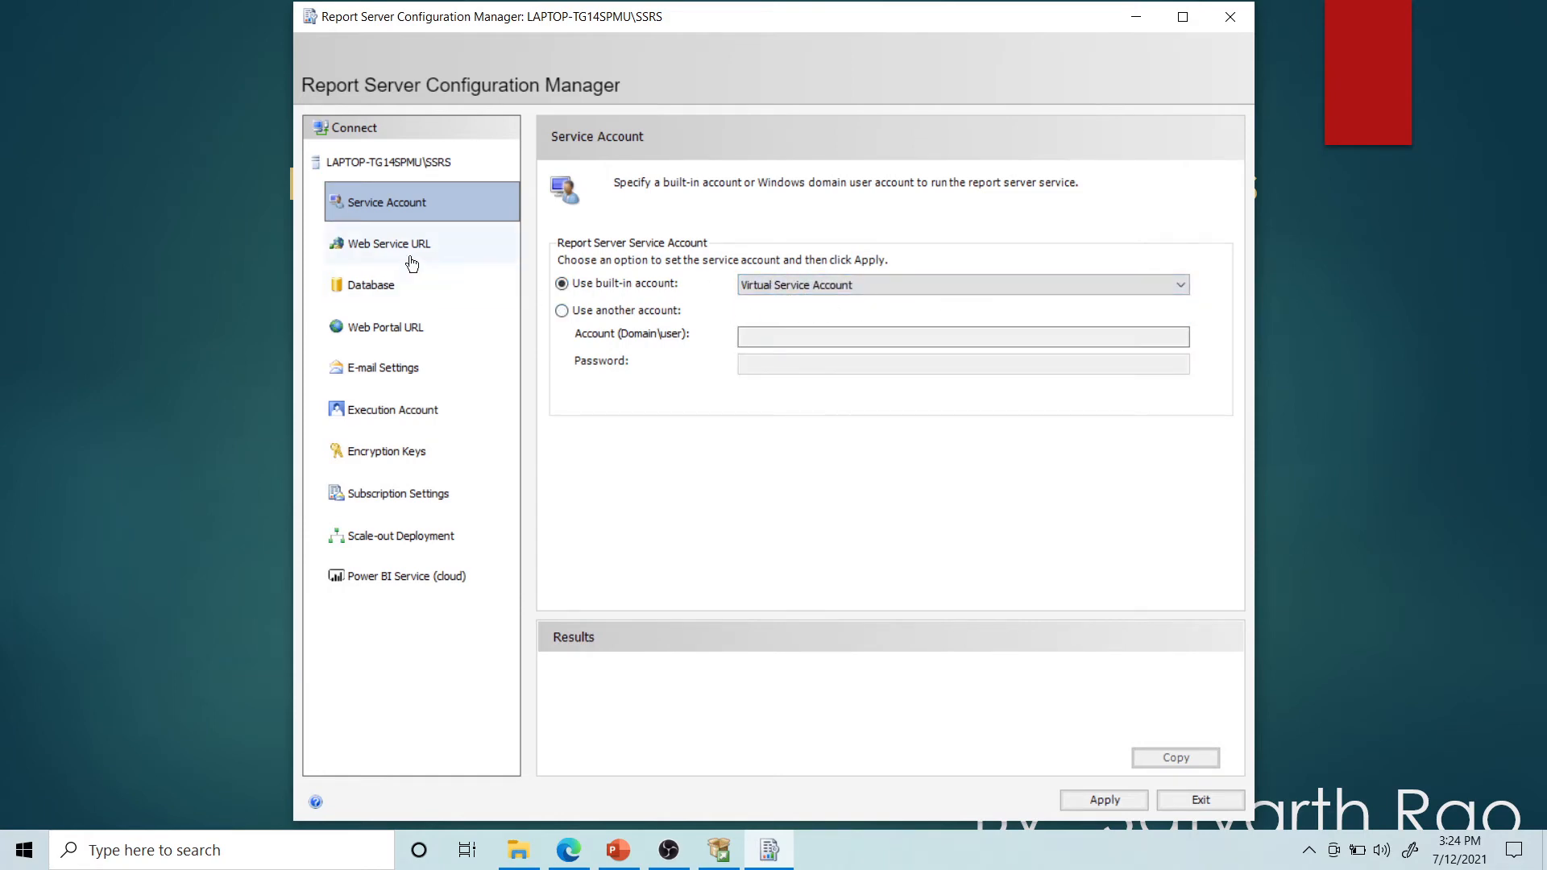
Apply the default web service URL settings with virtual directory ReportServer on TCP port 80, and check the resulting URL in the browser
left_click(385, 253)
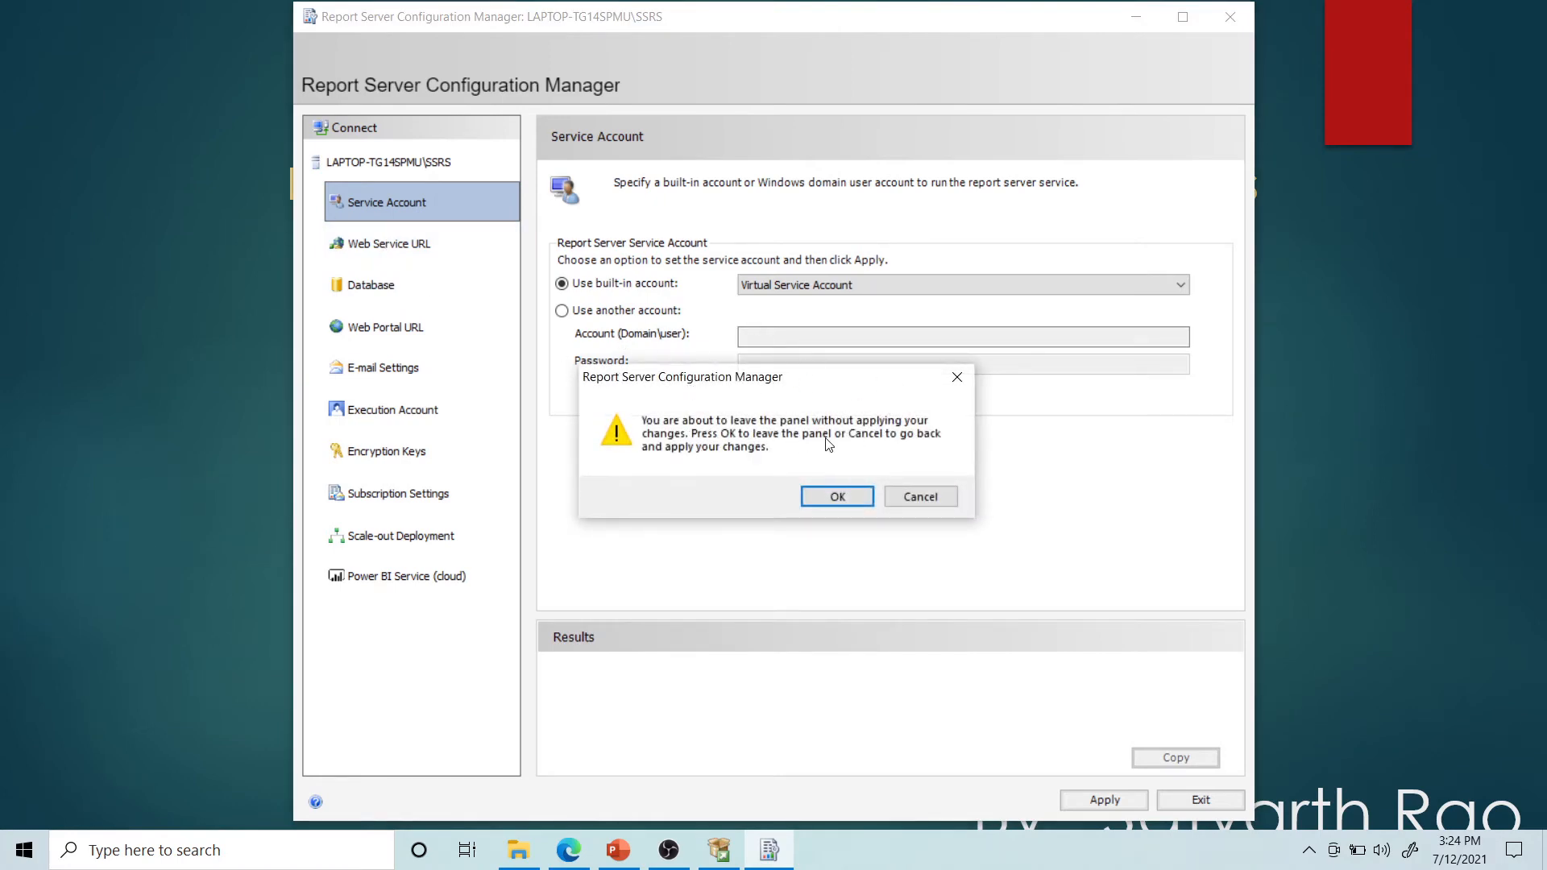
left_click(838, 499)
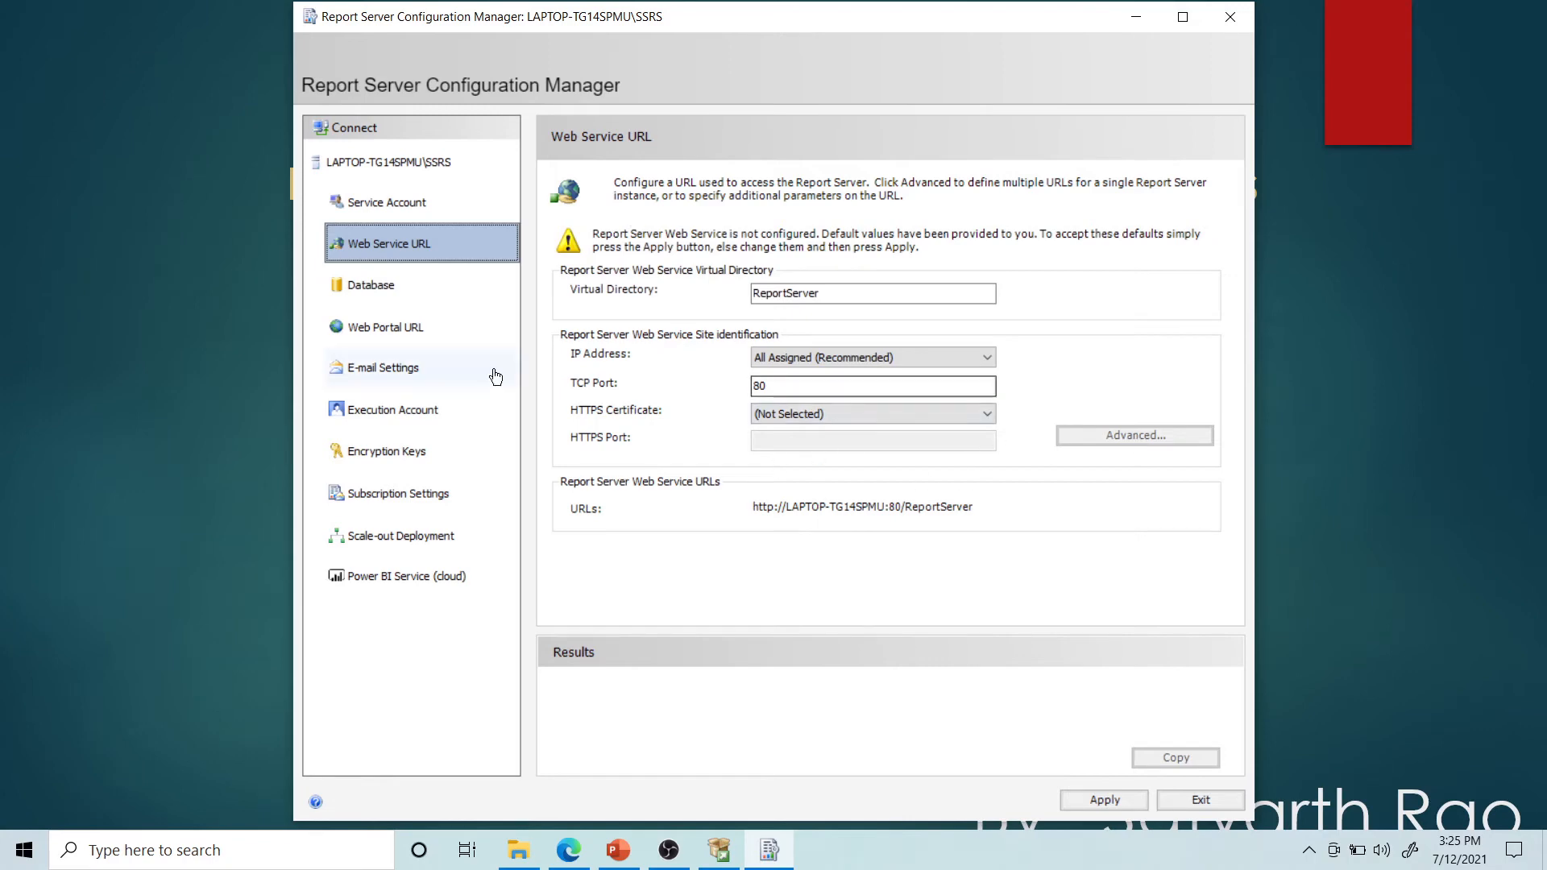
left_click(1118, 803)
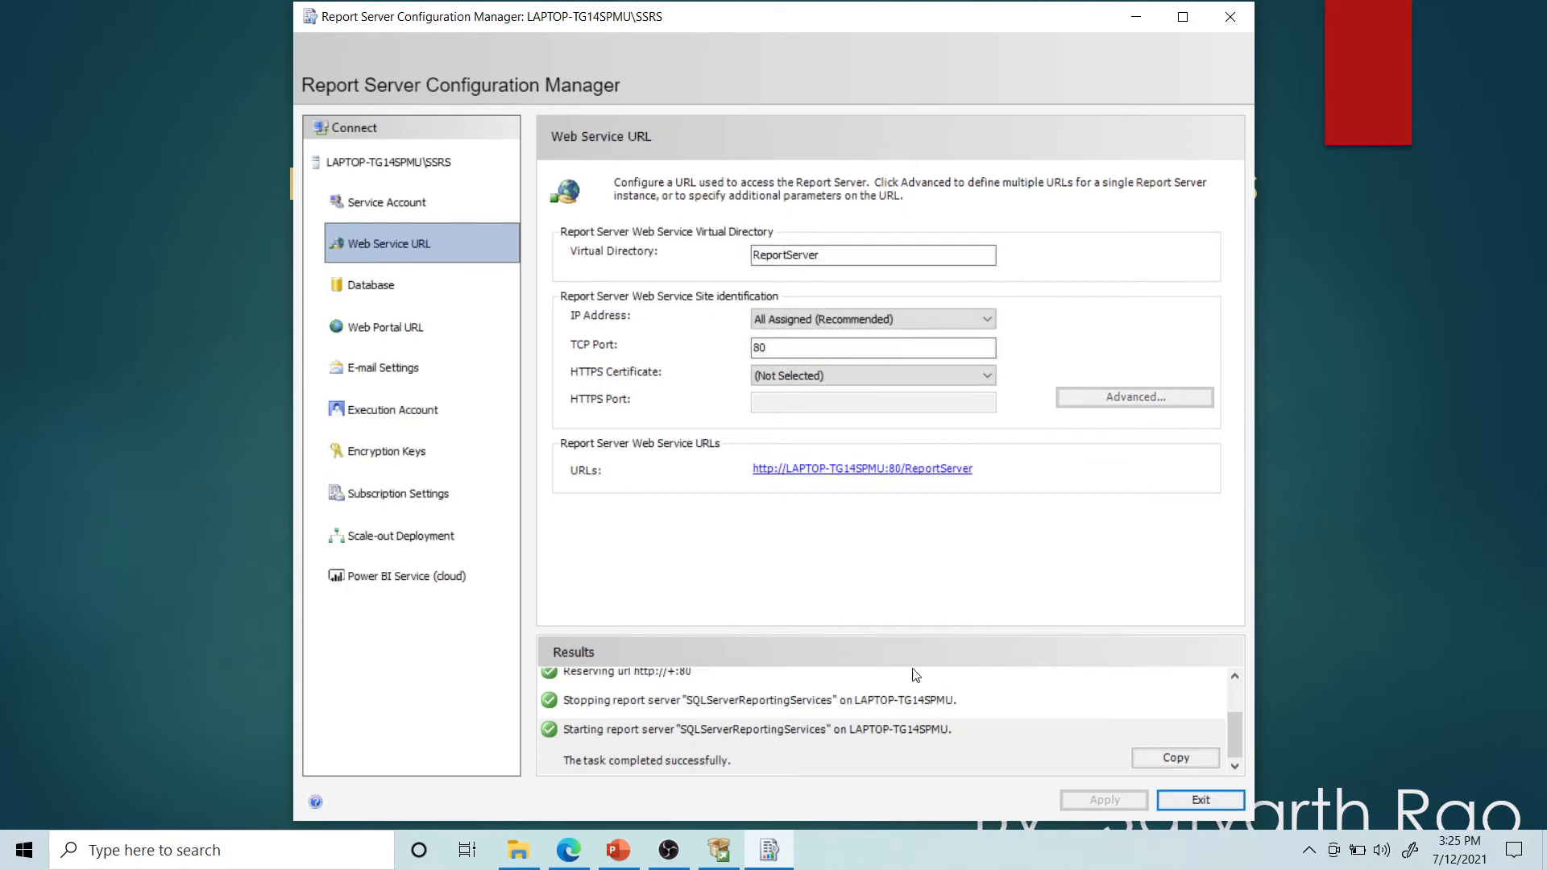
left_click(916, 477)
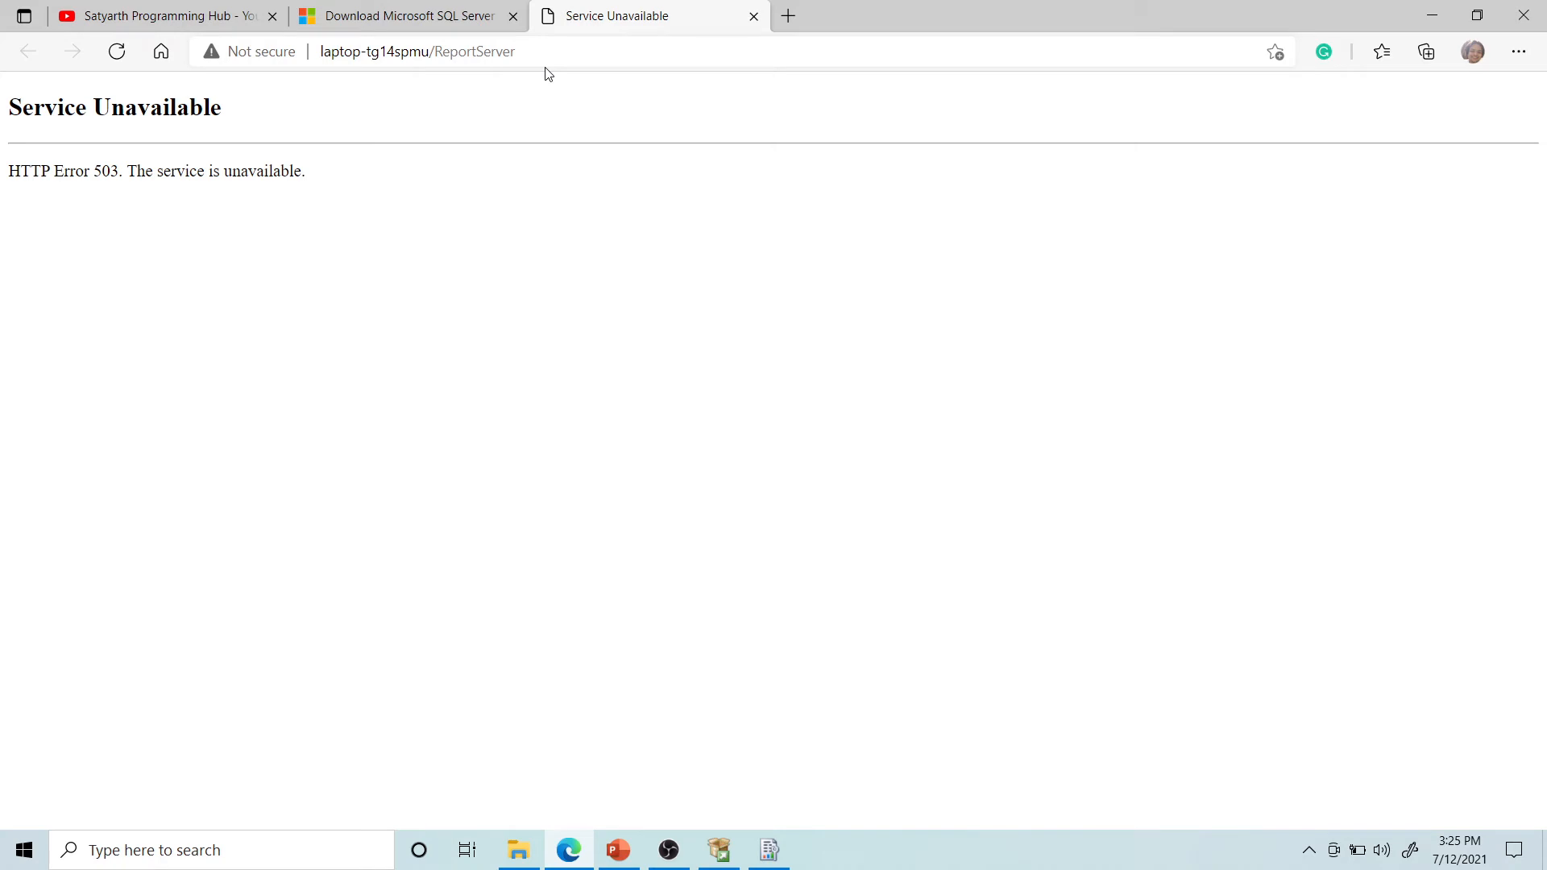
left_click(754, 18)
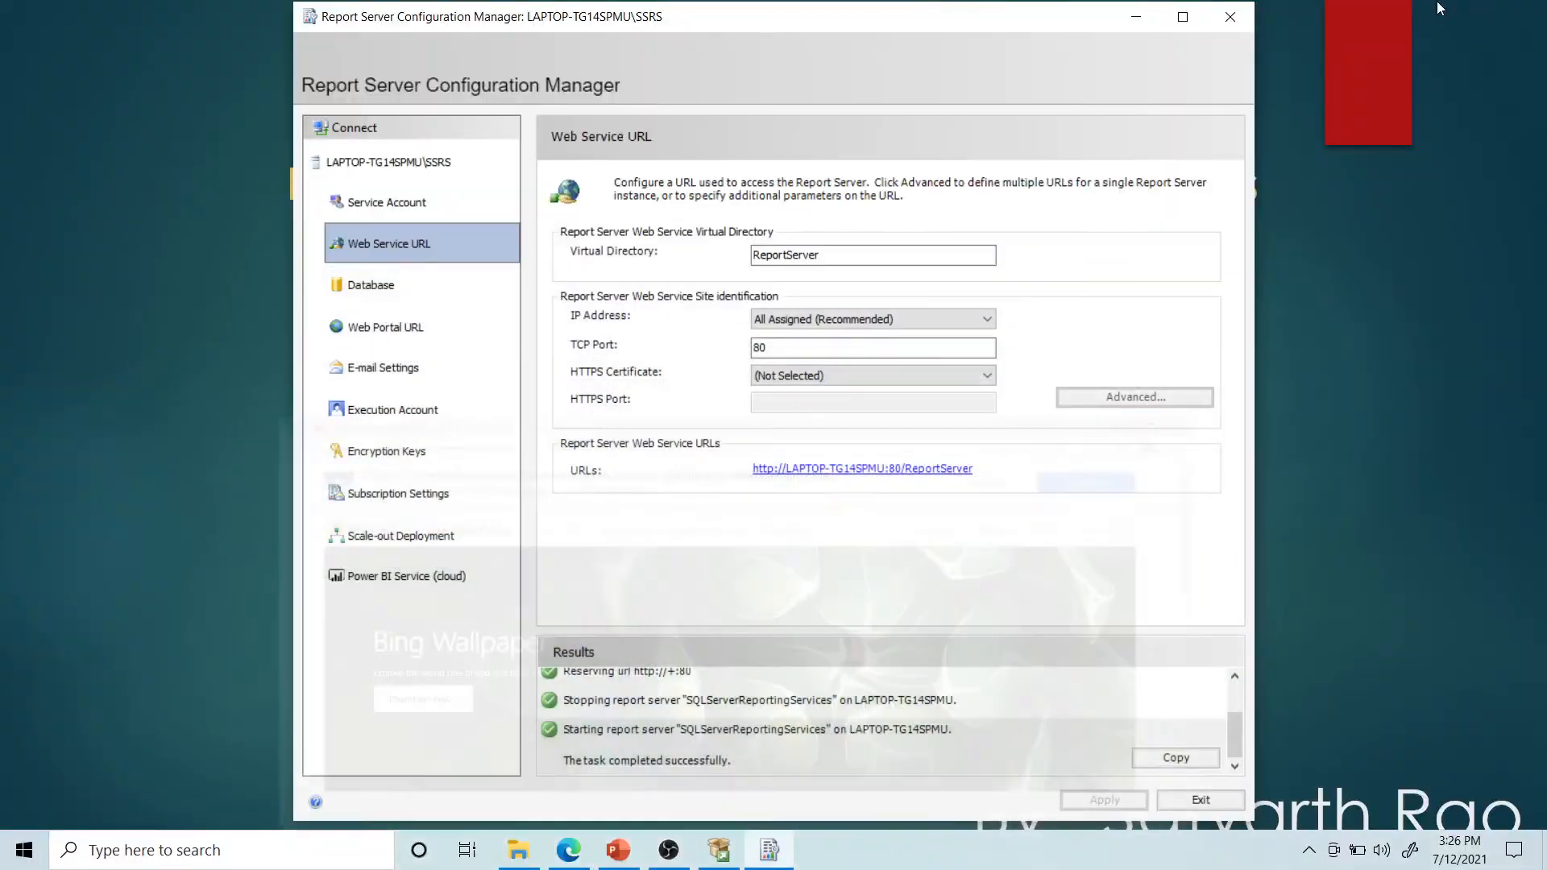
Start creating a new report server database on LAPTOP-TG14SPMU with Current User - Integrated Security authentication, and test the connection
left_click(385, 292)
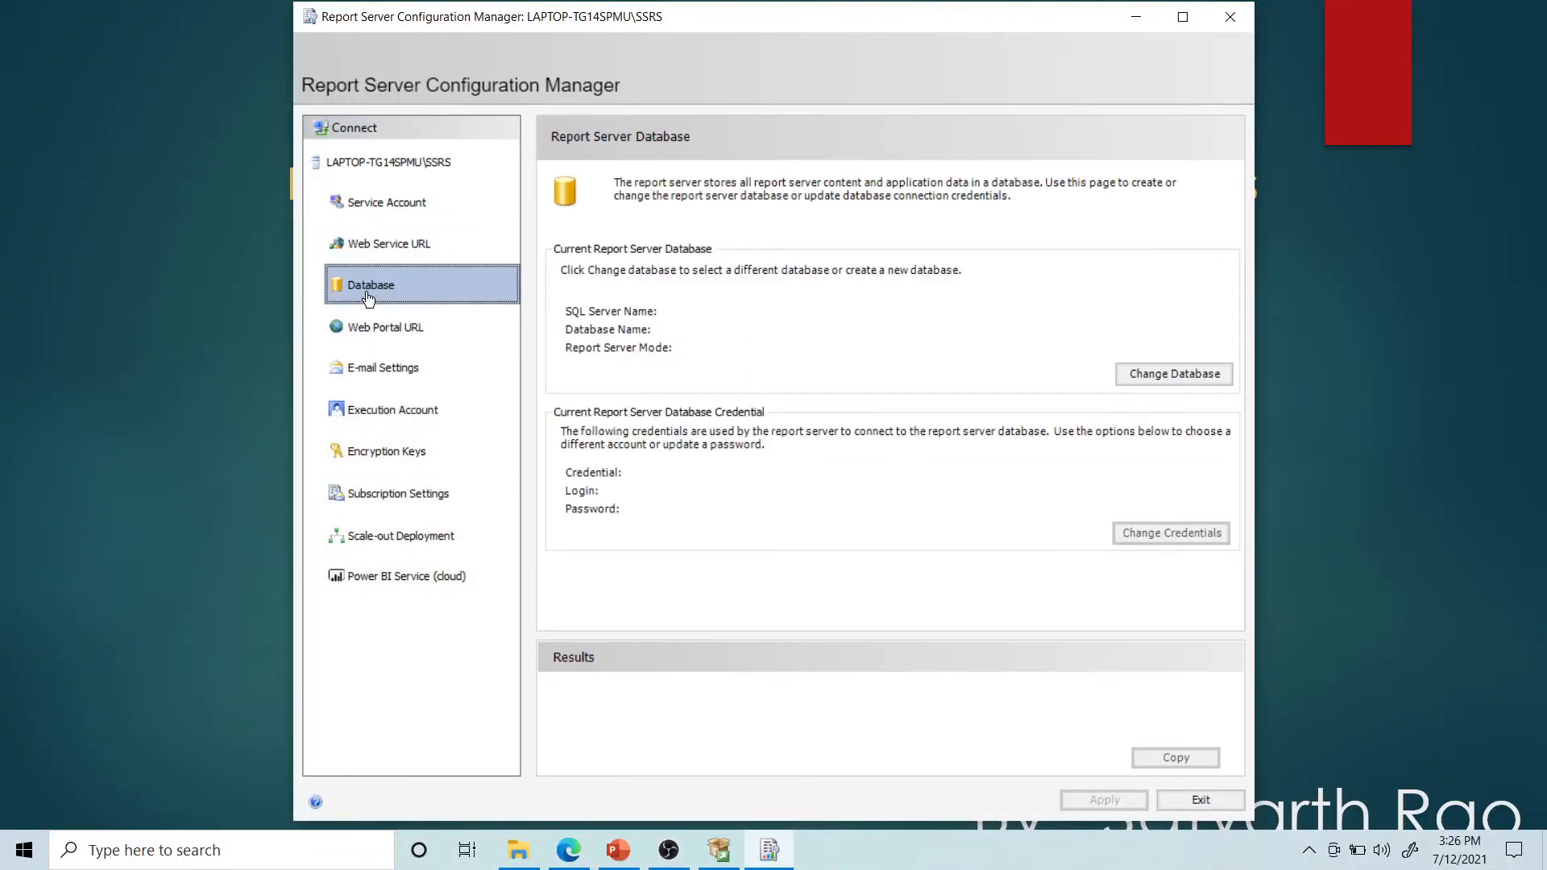
left_click(1133, 377)
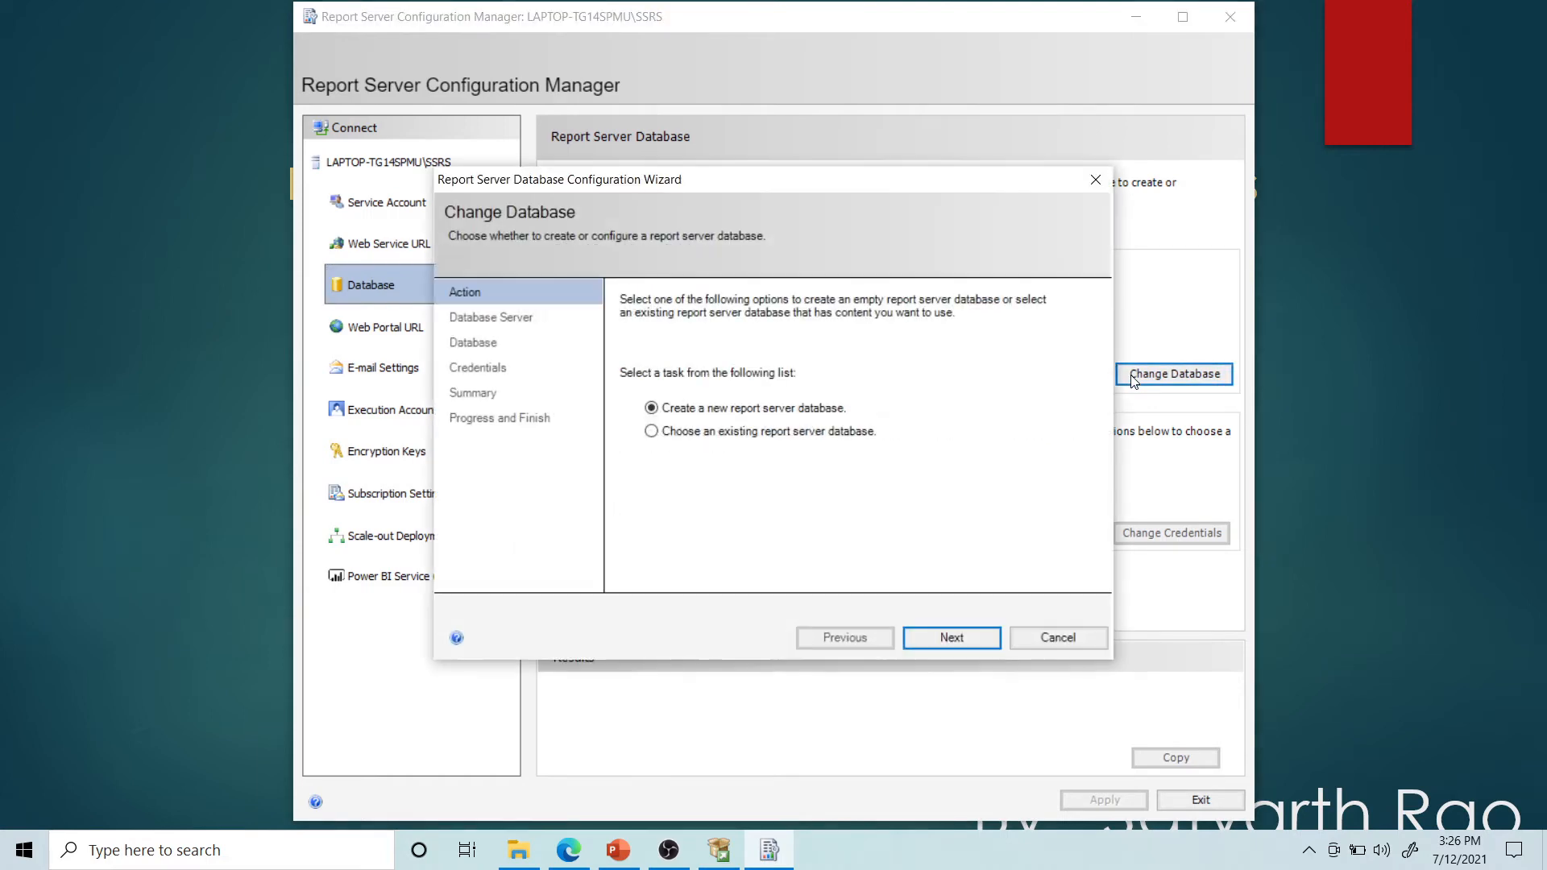
left_click(950, 640)
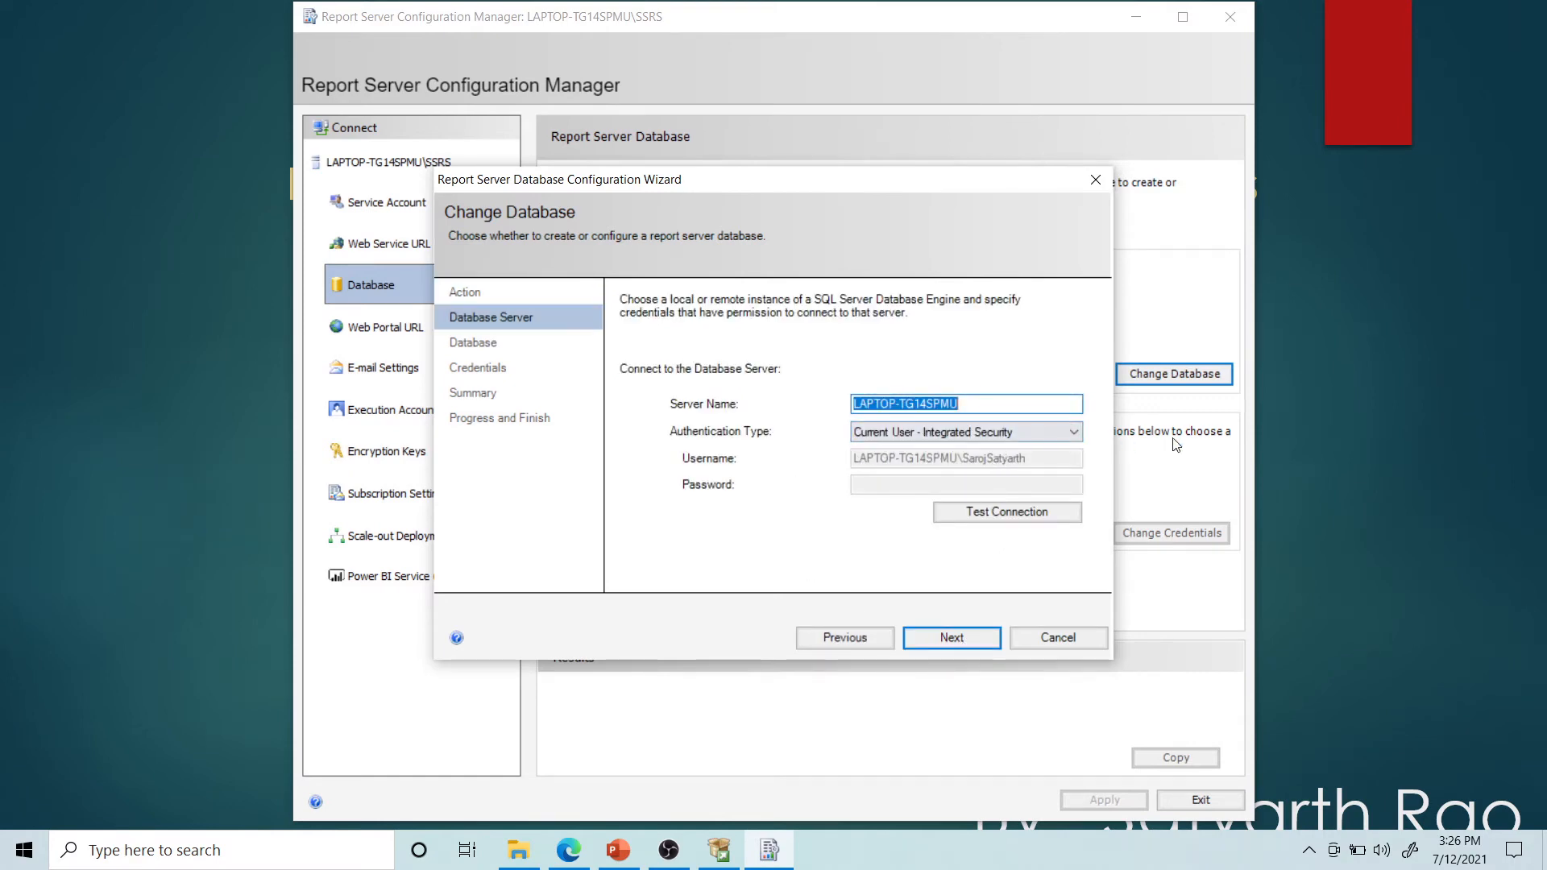
left_click(1060, 433)
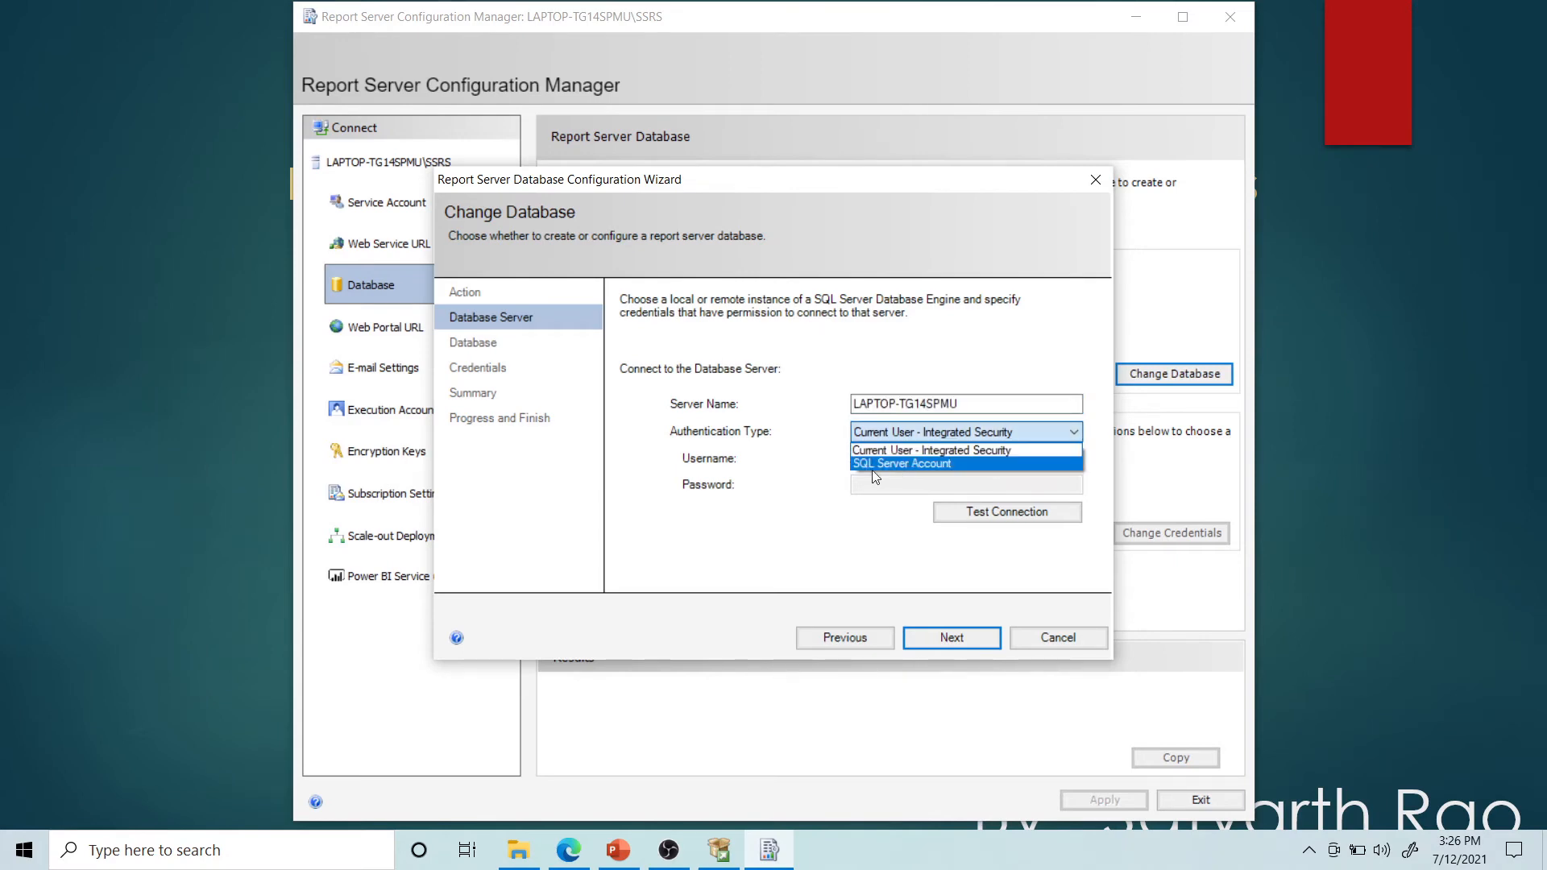
left_click(944, 449)
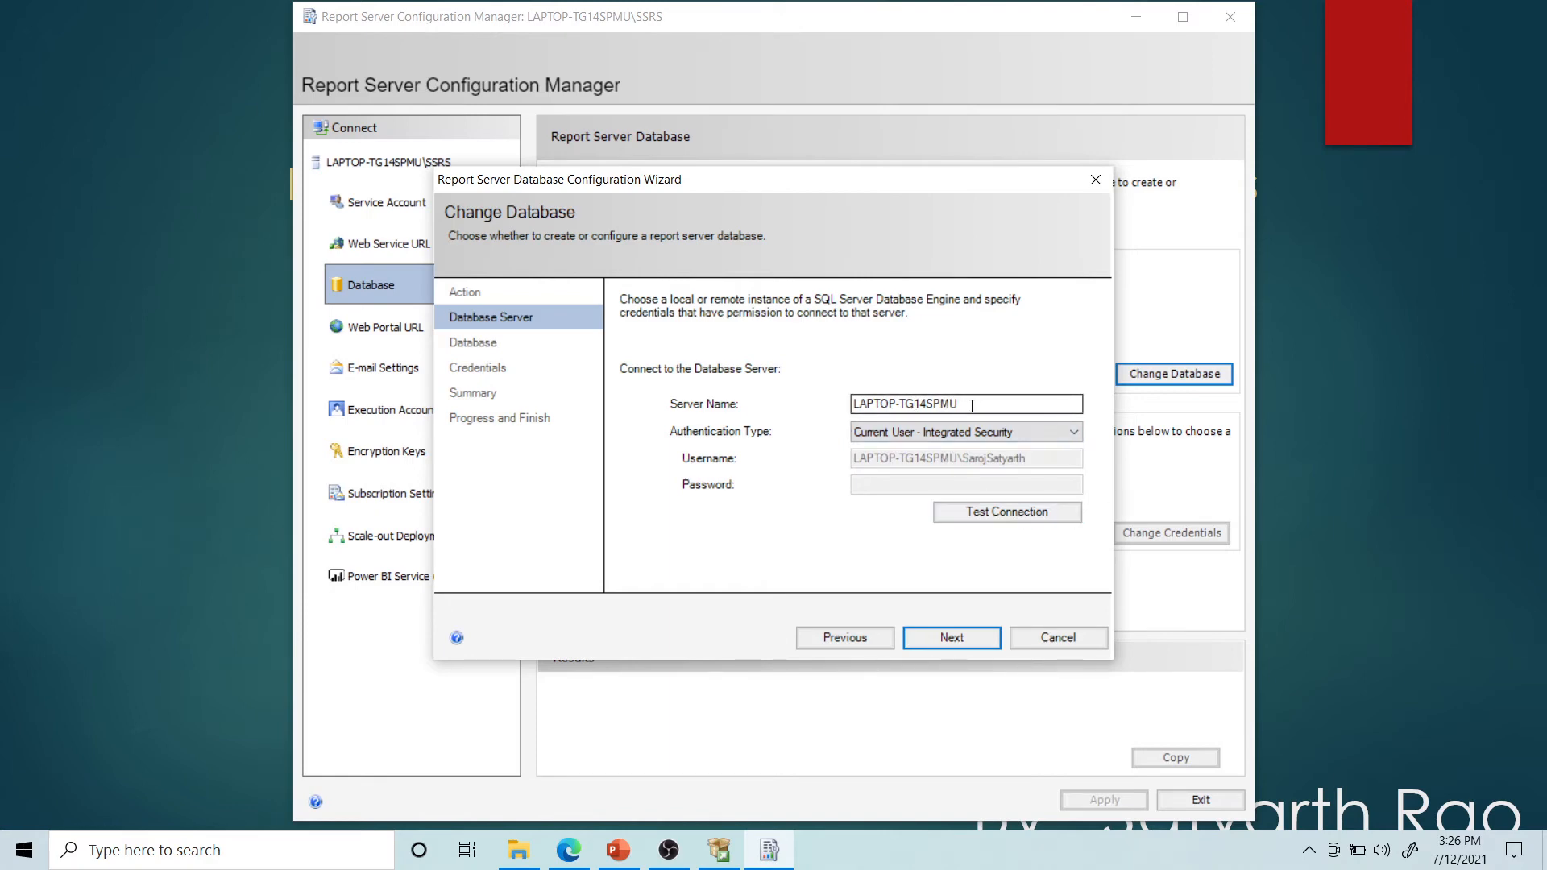
left_click(1011, 521)
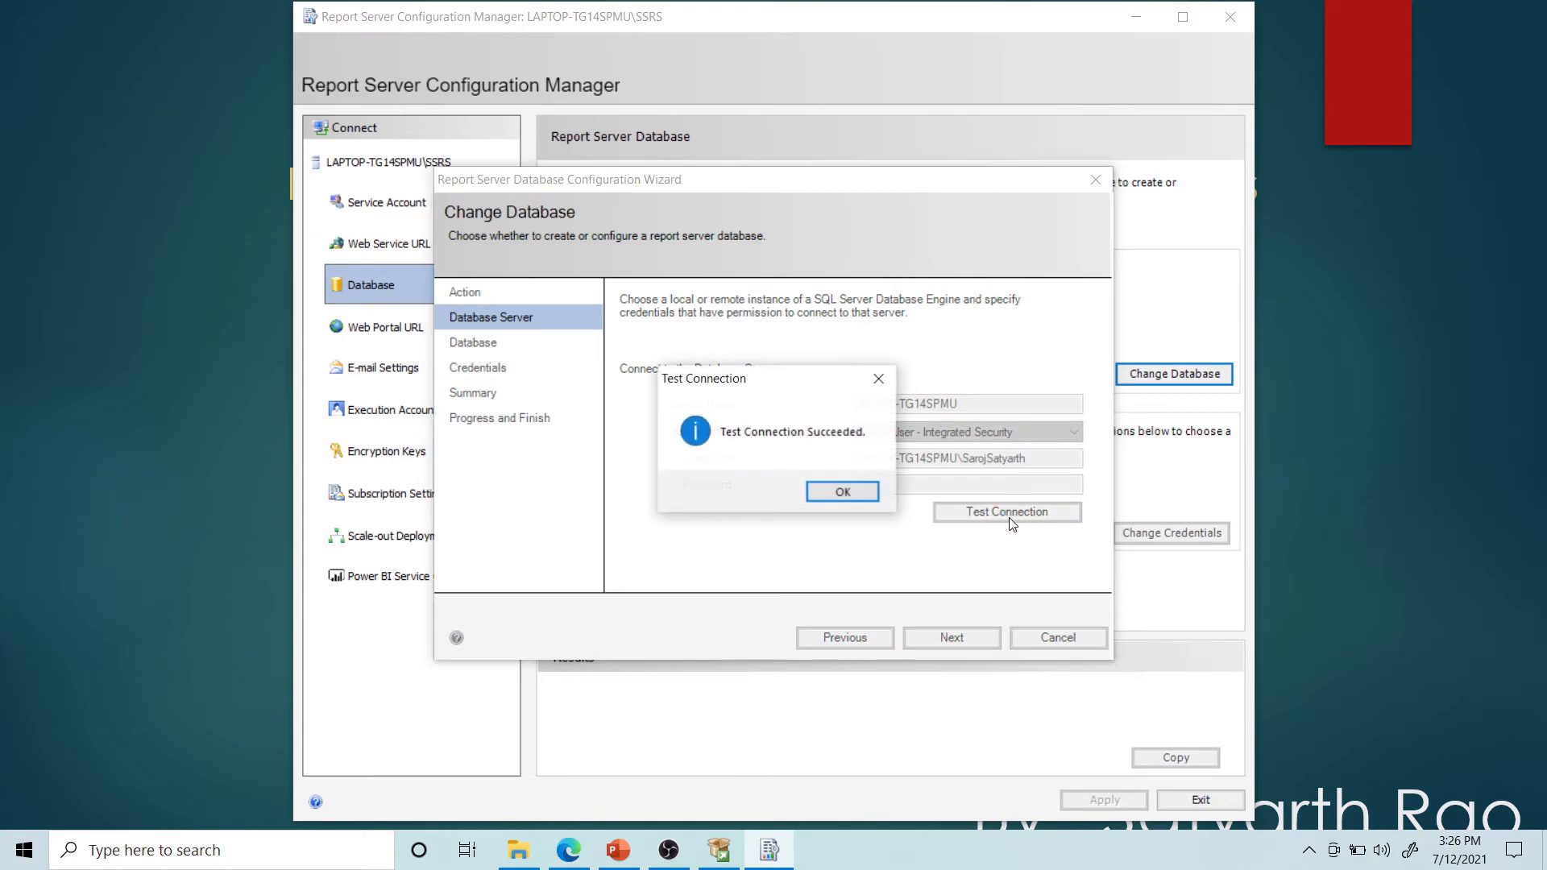
left_click(859, 495)
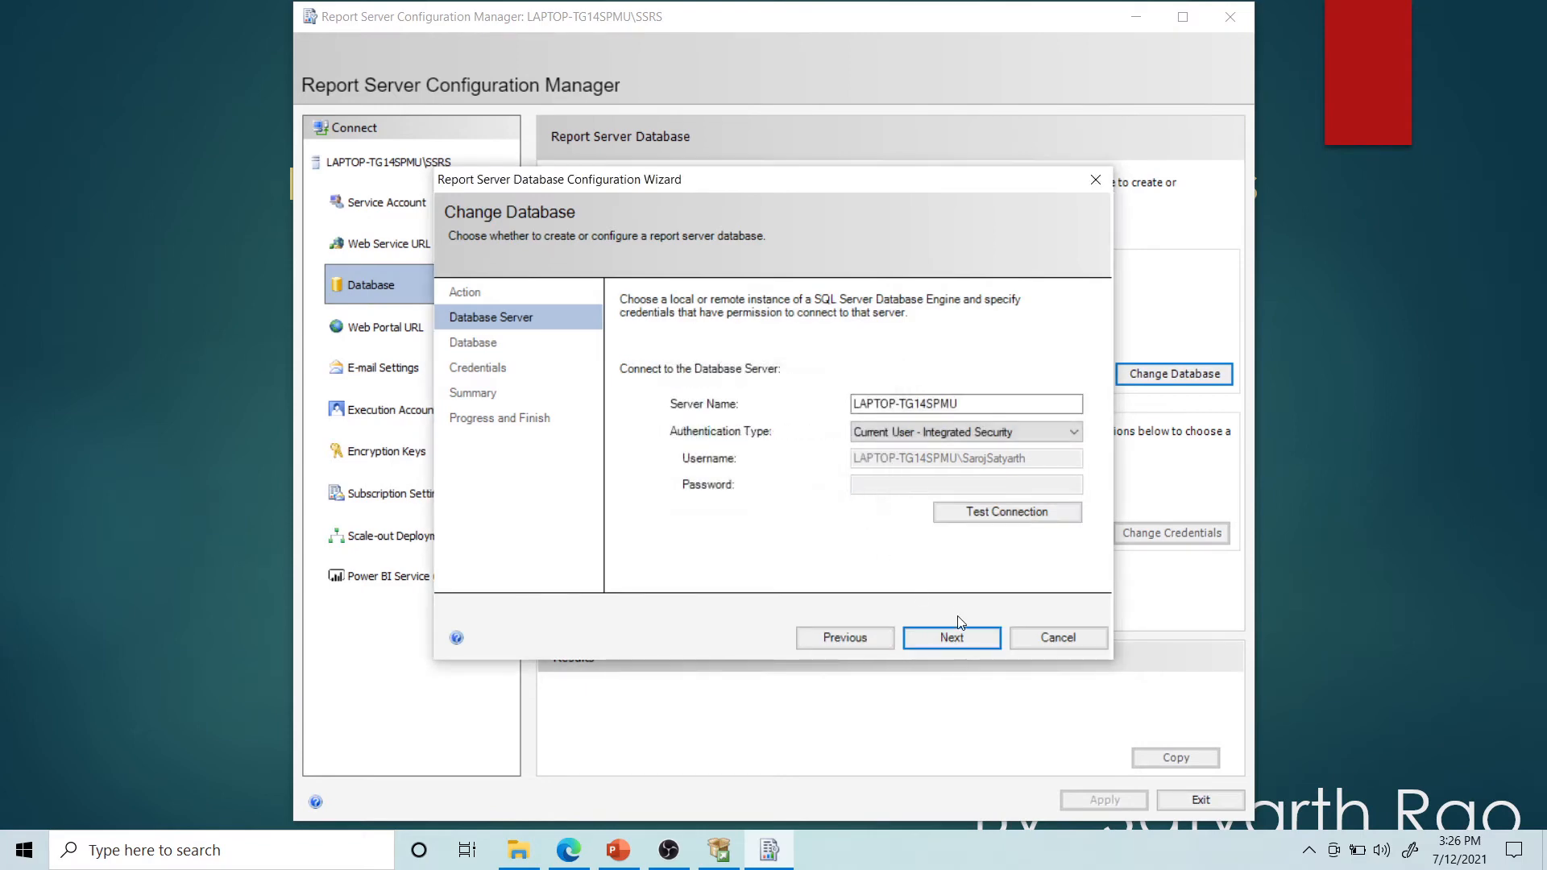
left_click(955, 638)
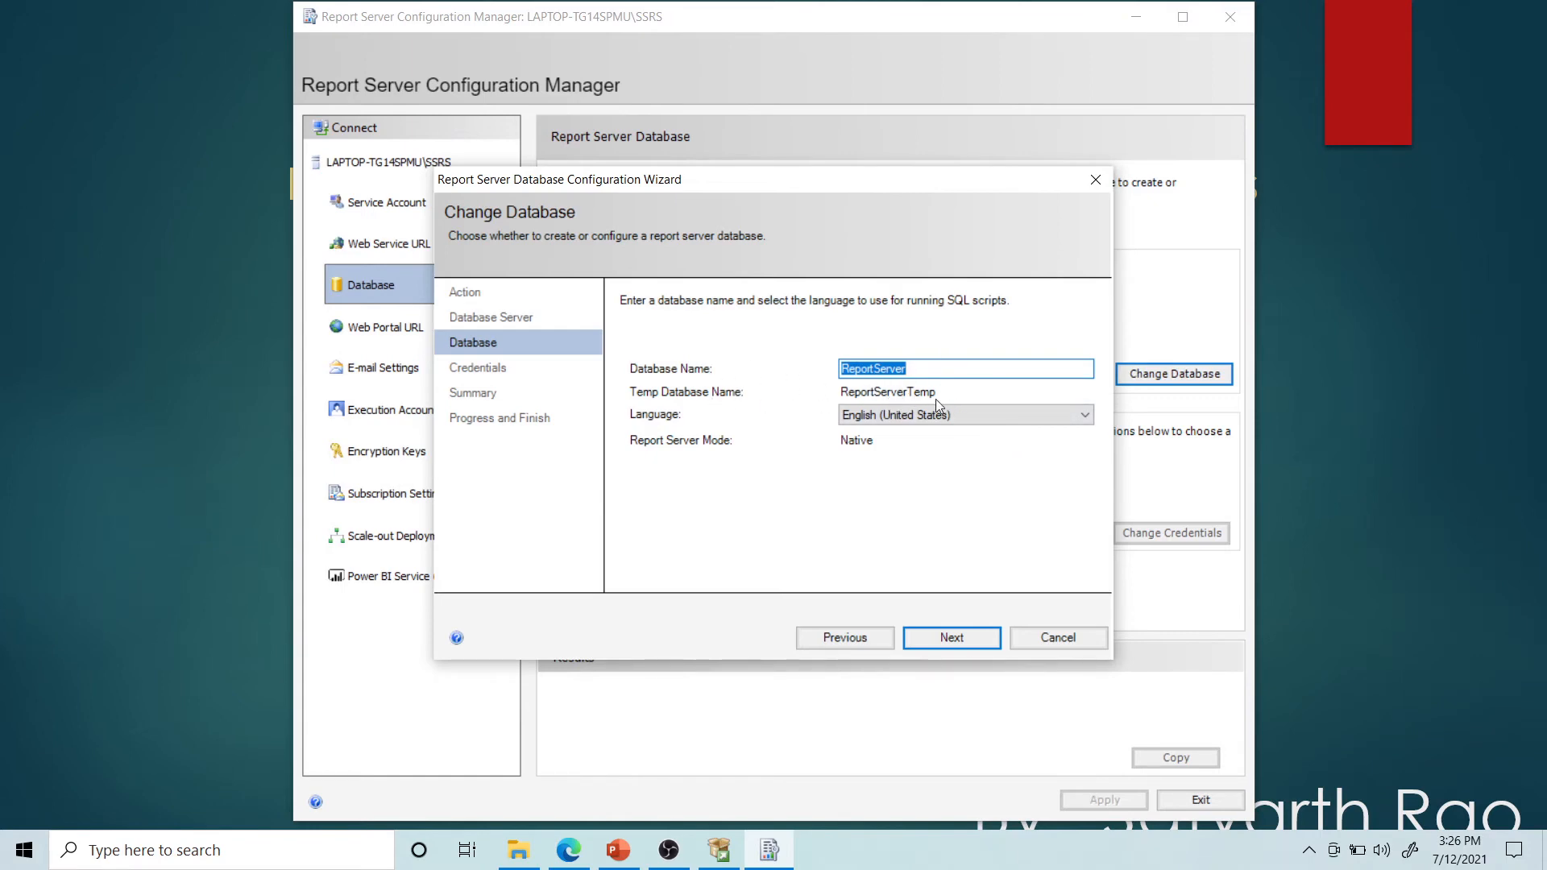
Create the database as ReportServer in English (United States) with Service Credentials authentication, and finish the database configuration wizard
left_click(950, 639)
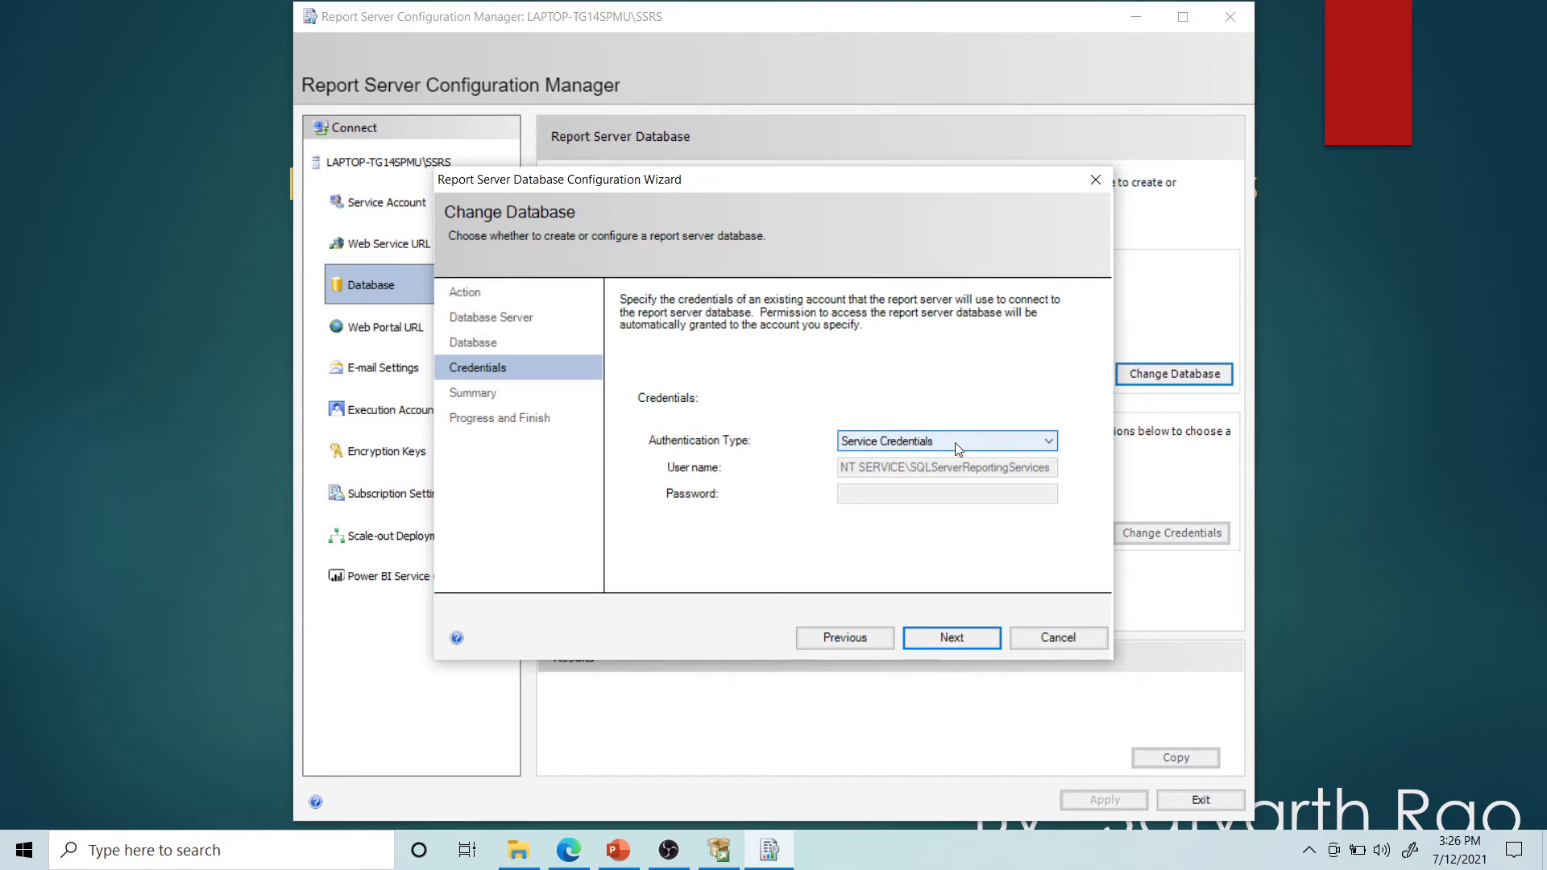
left_click(957, 446)
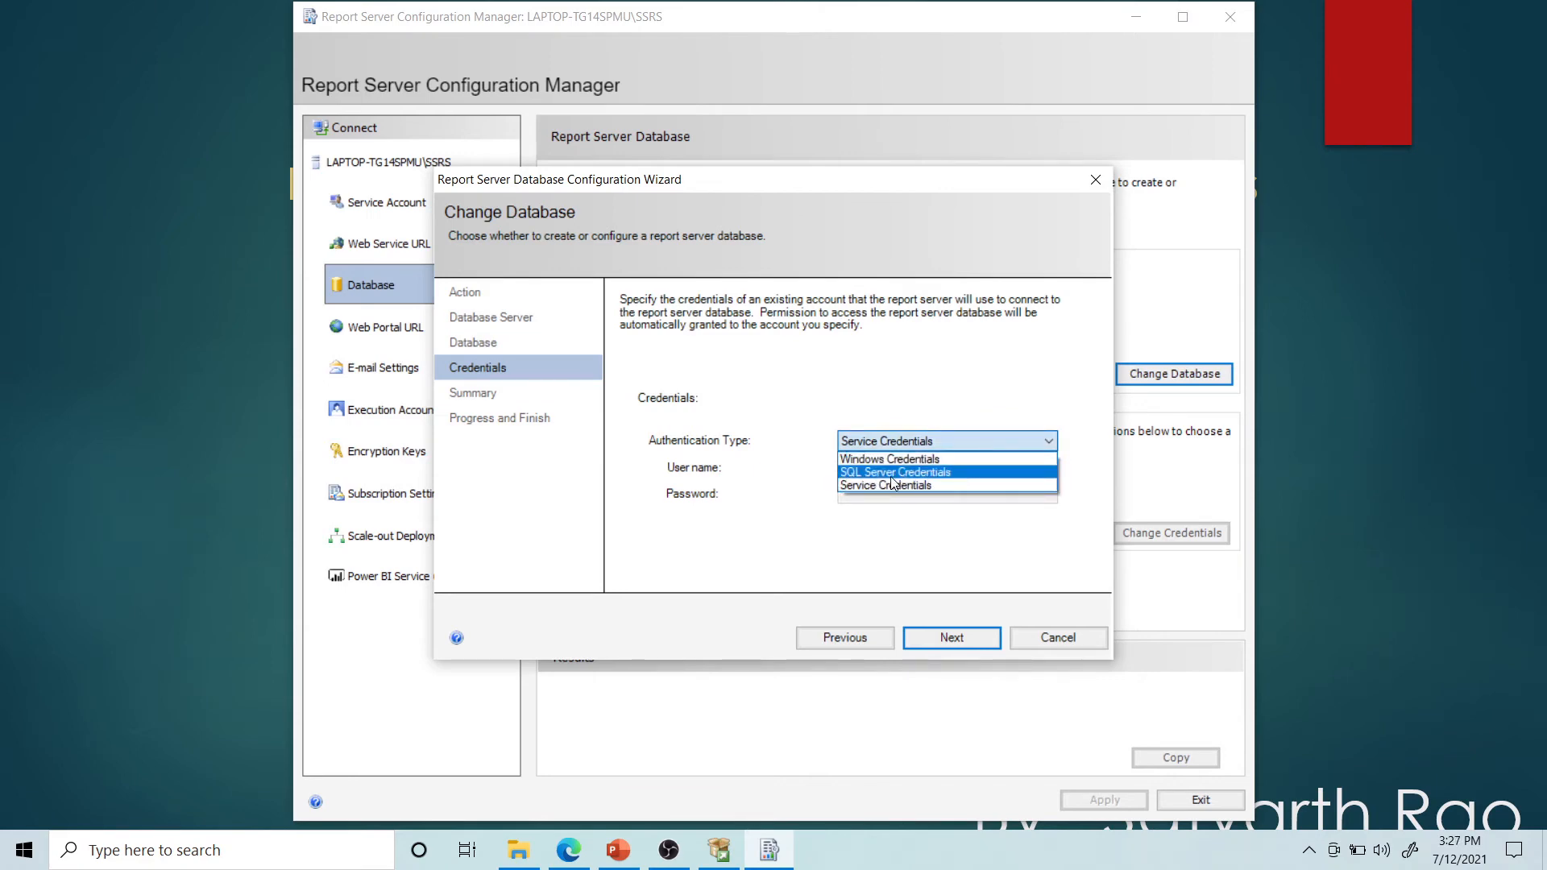
left_click(965, 486)
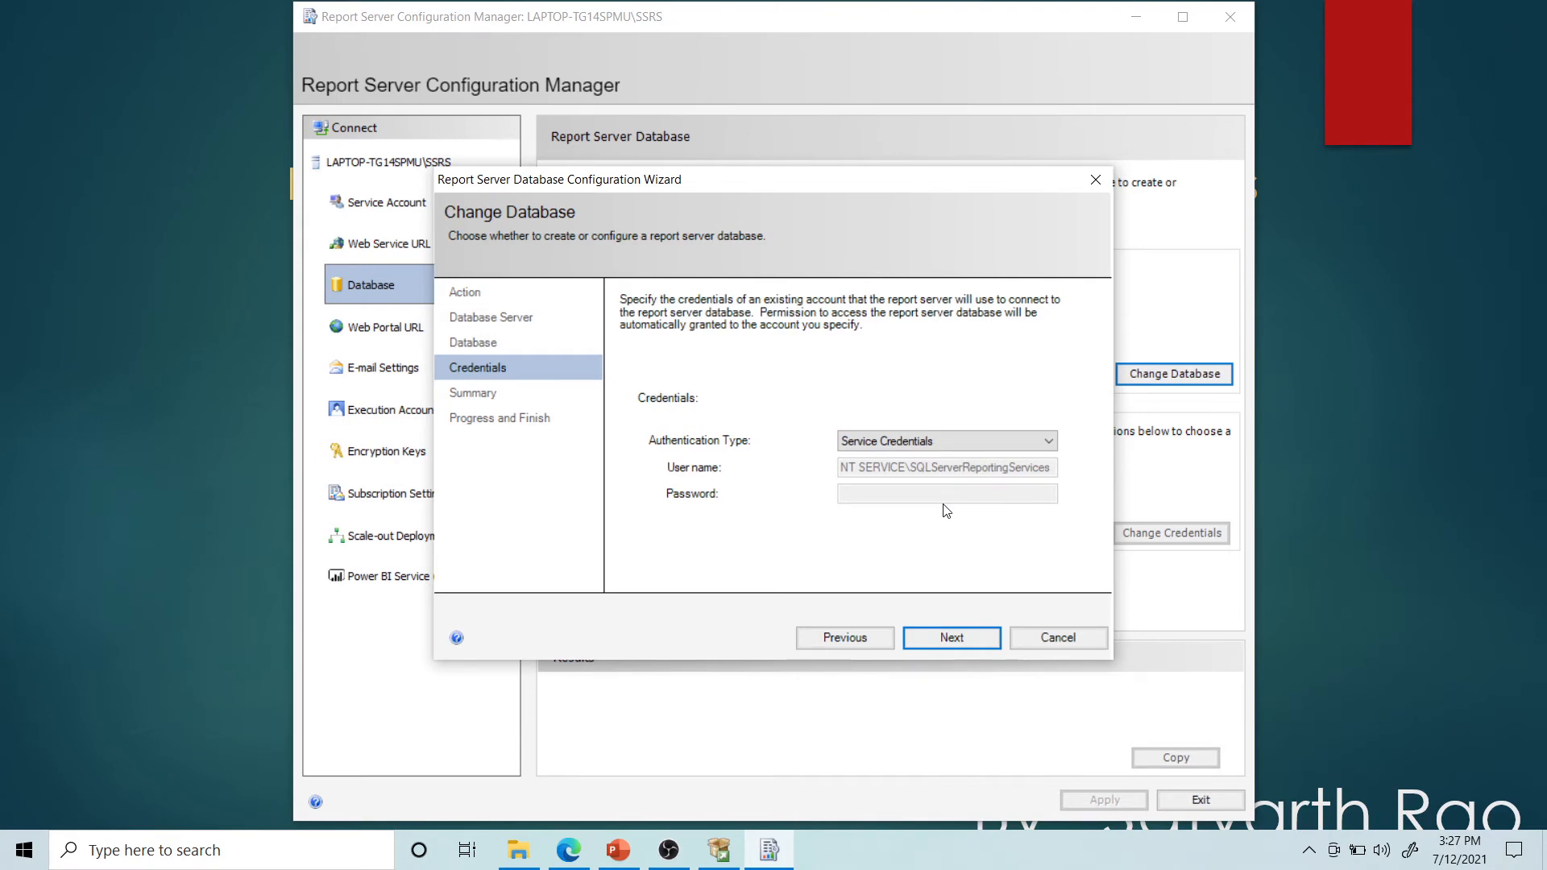
left_click(950, 636)
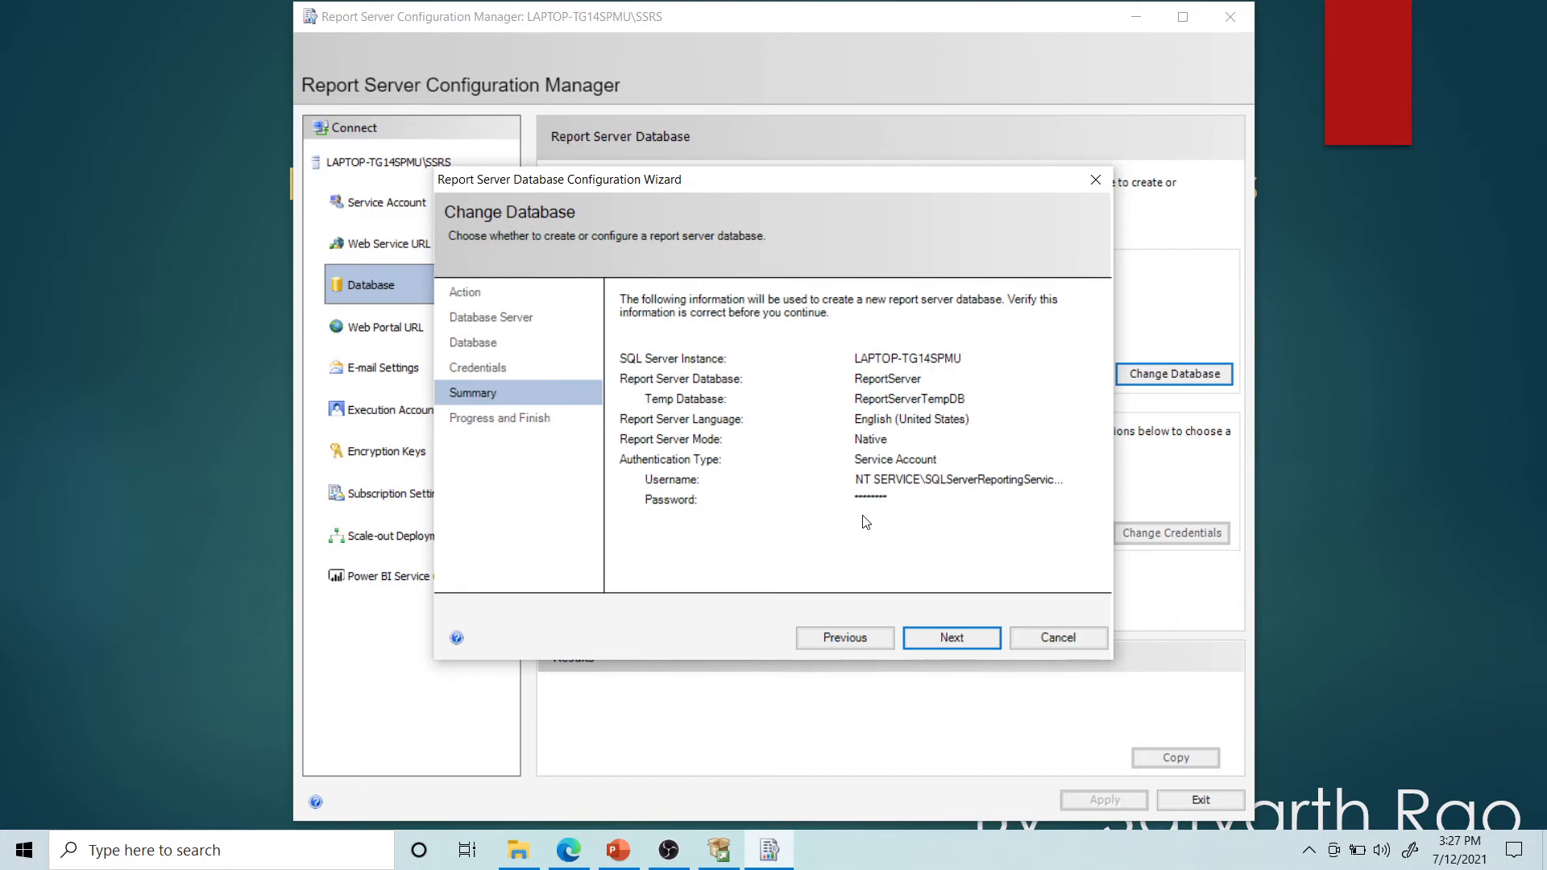
left_click(955, 643)
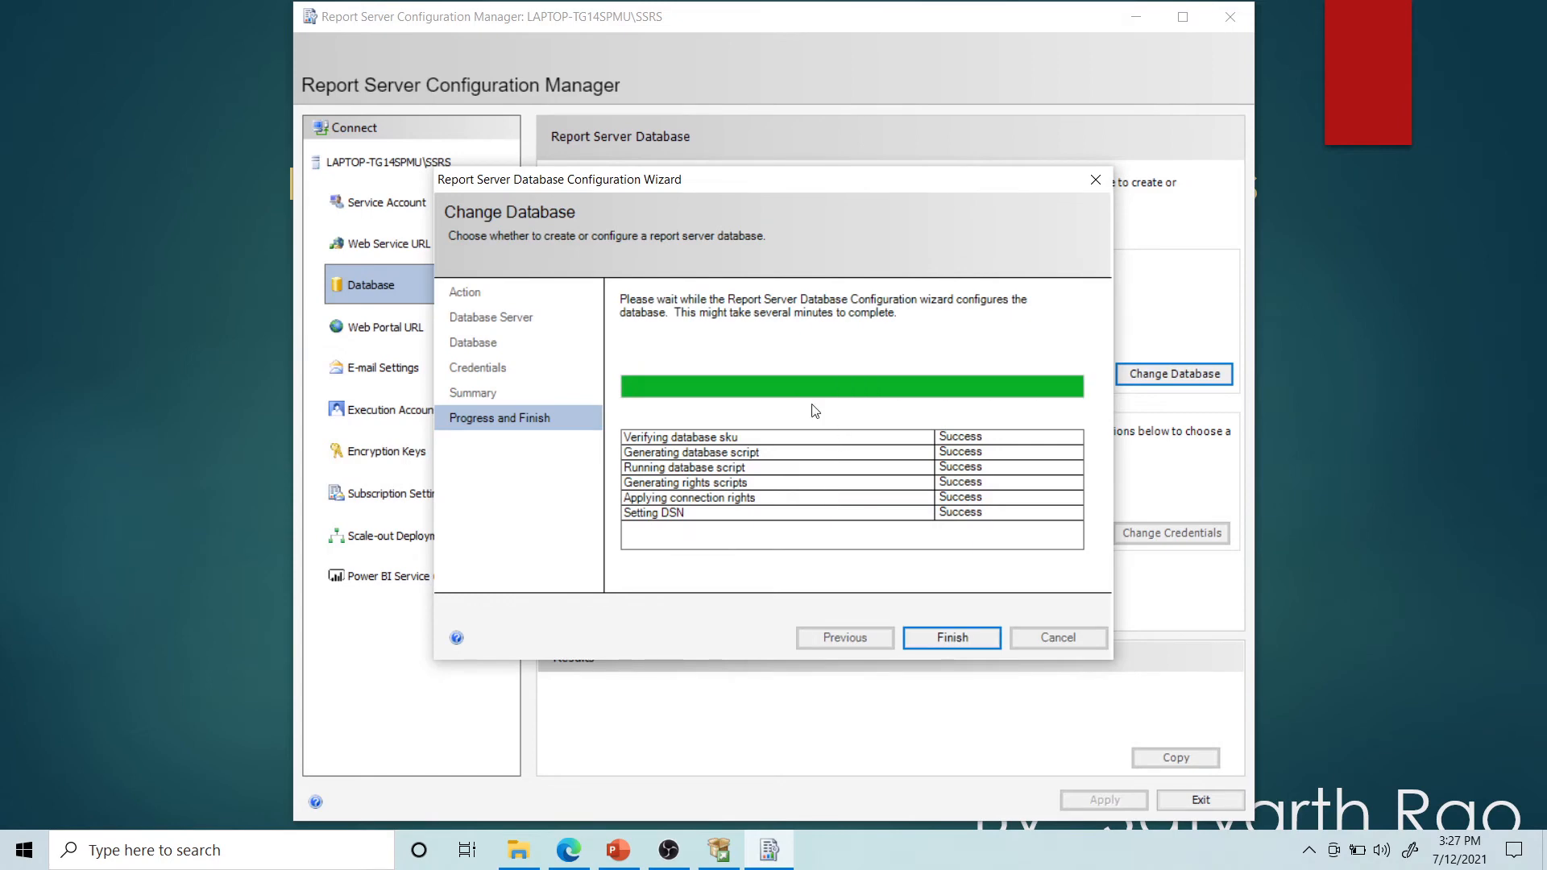
left_click(954, 641)
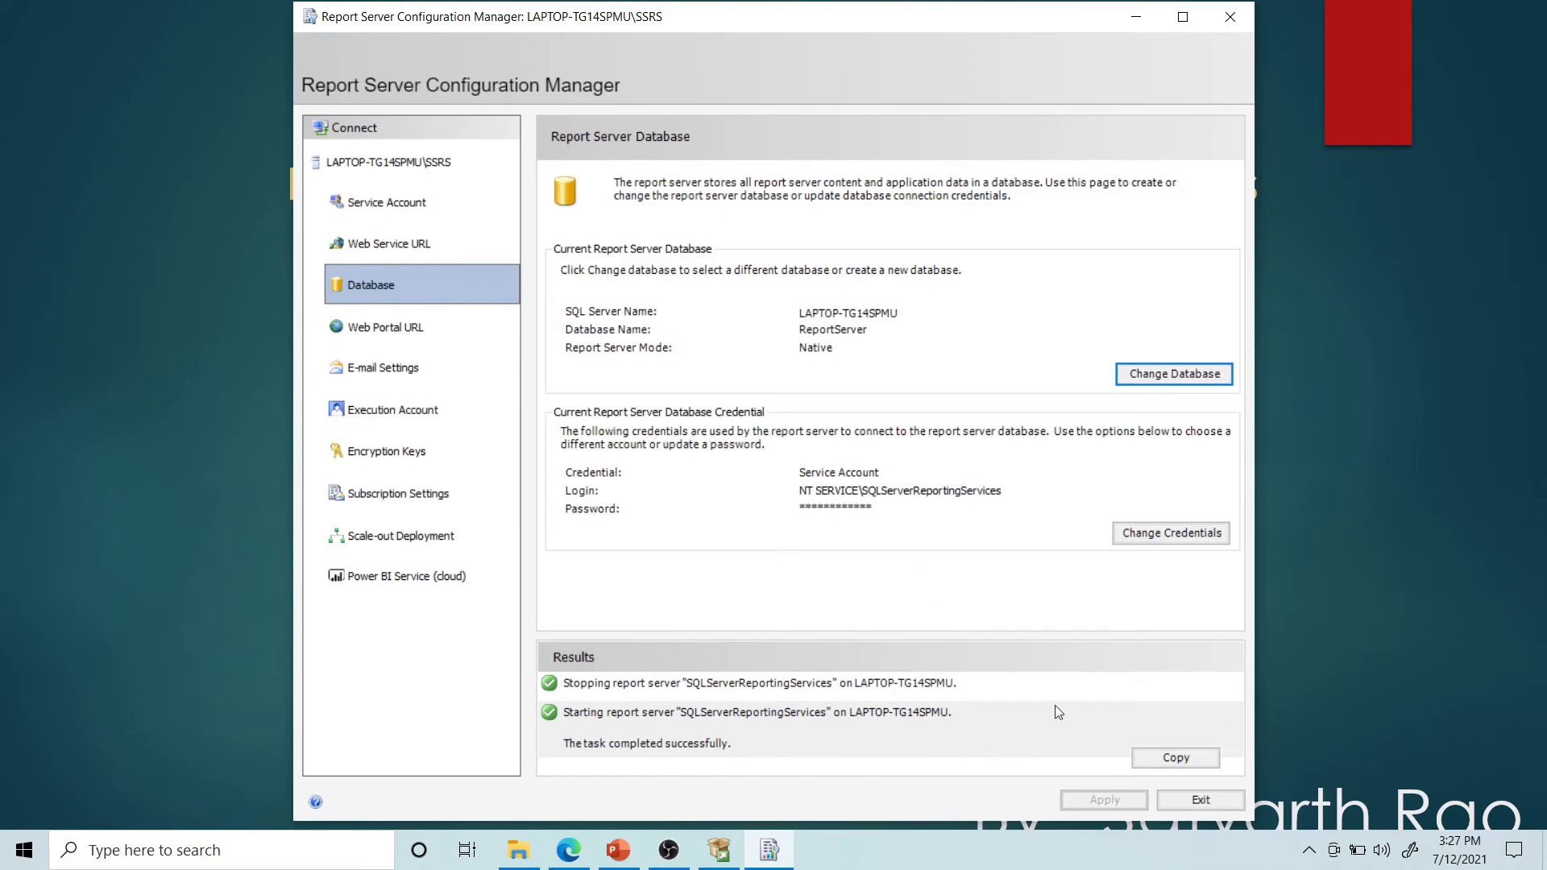
Switch to SQL Server Management Studio and connect to the LAPTOP-TG14SPMU Database Engine with Windows Authentication
left_click(148, 858)
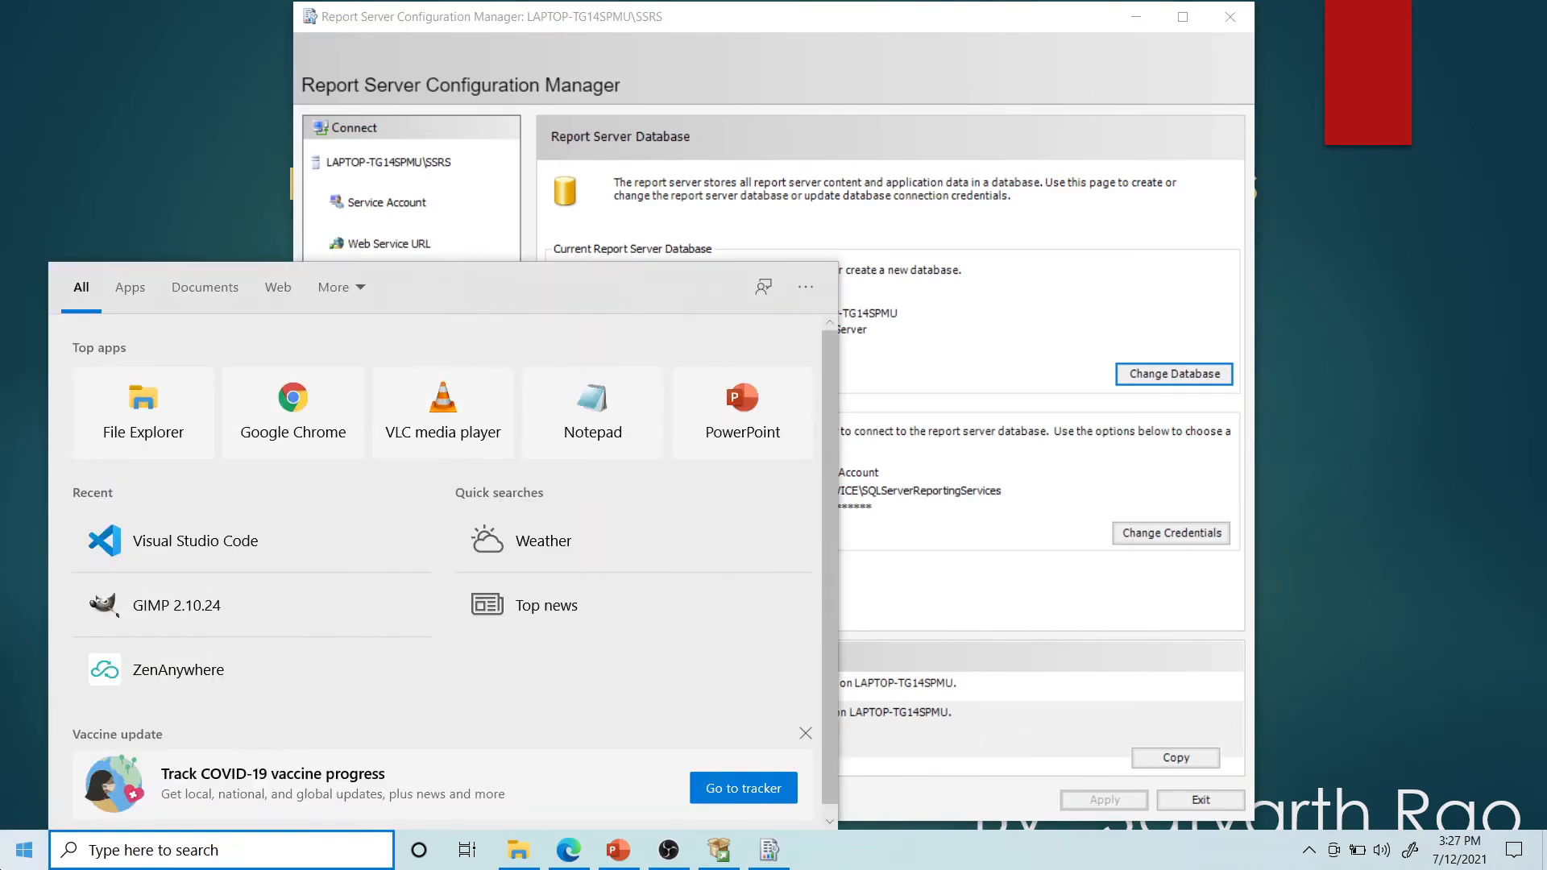
left_click(23, 849)
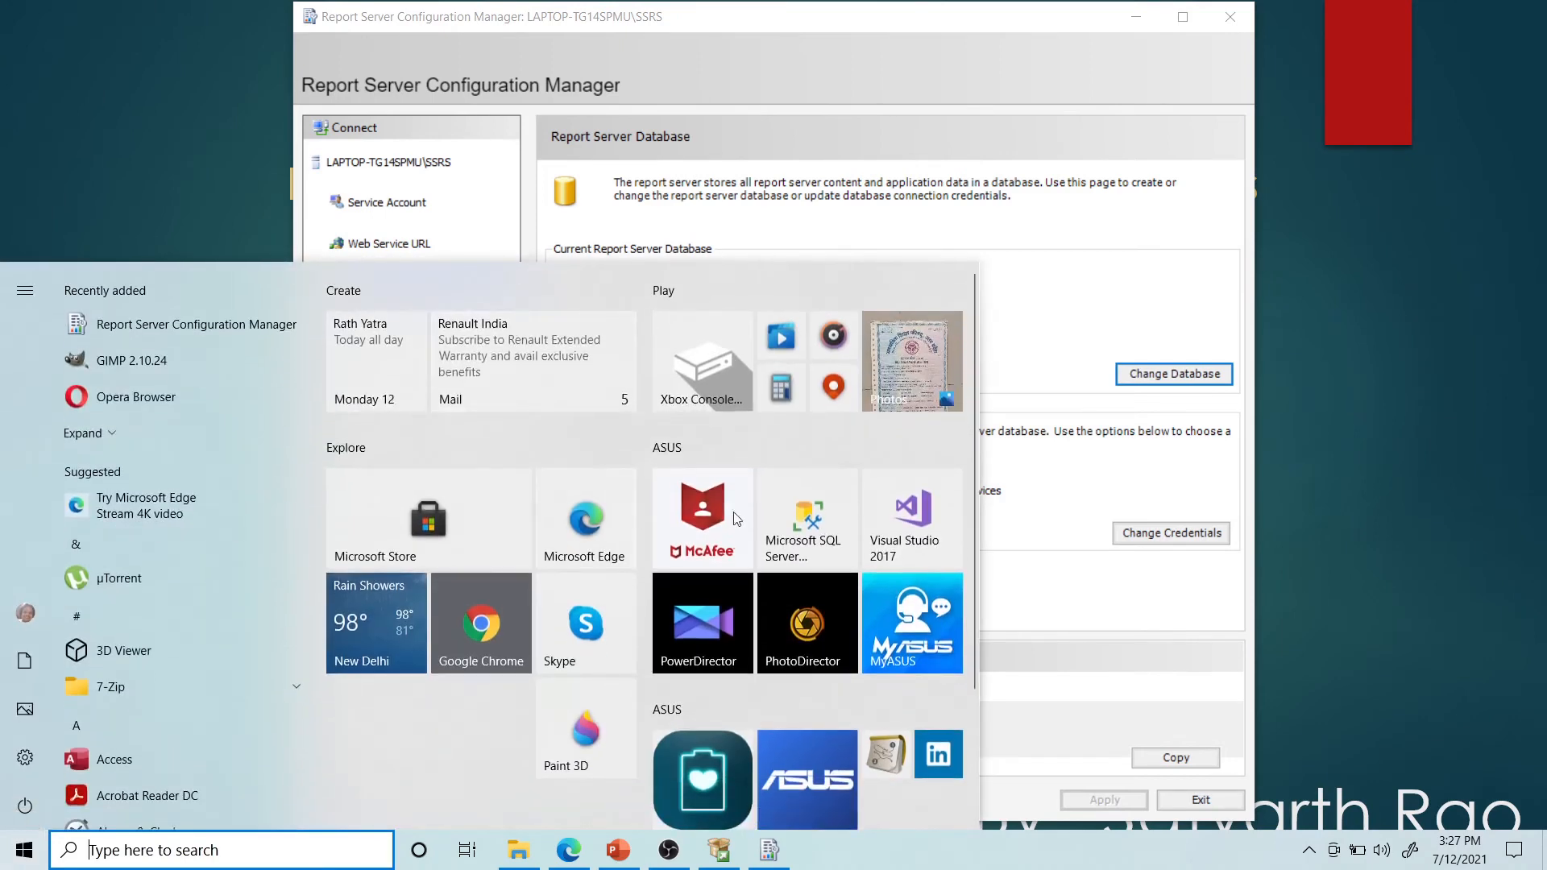
left_click(810, 536)
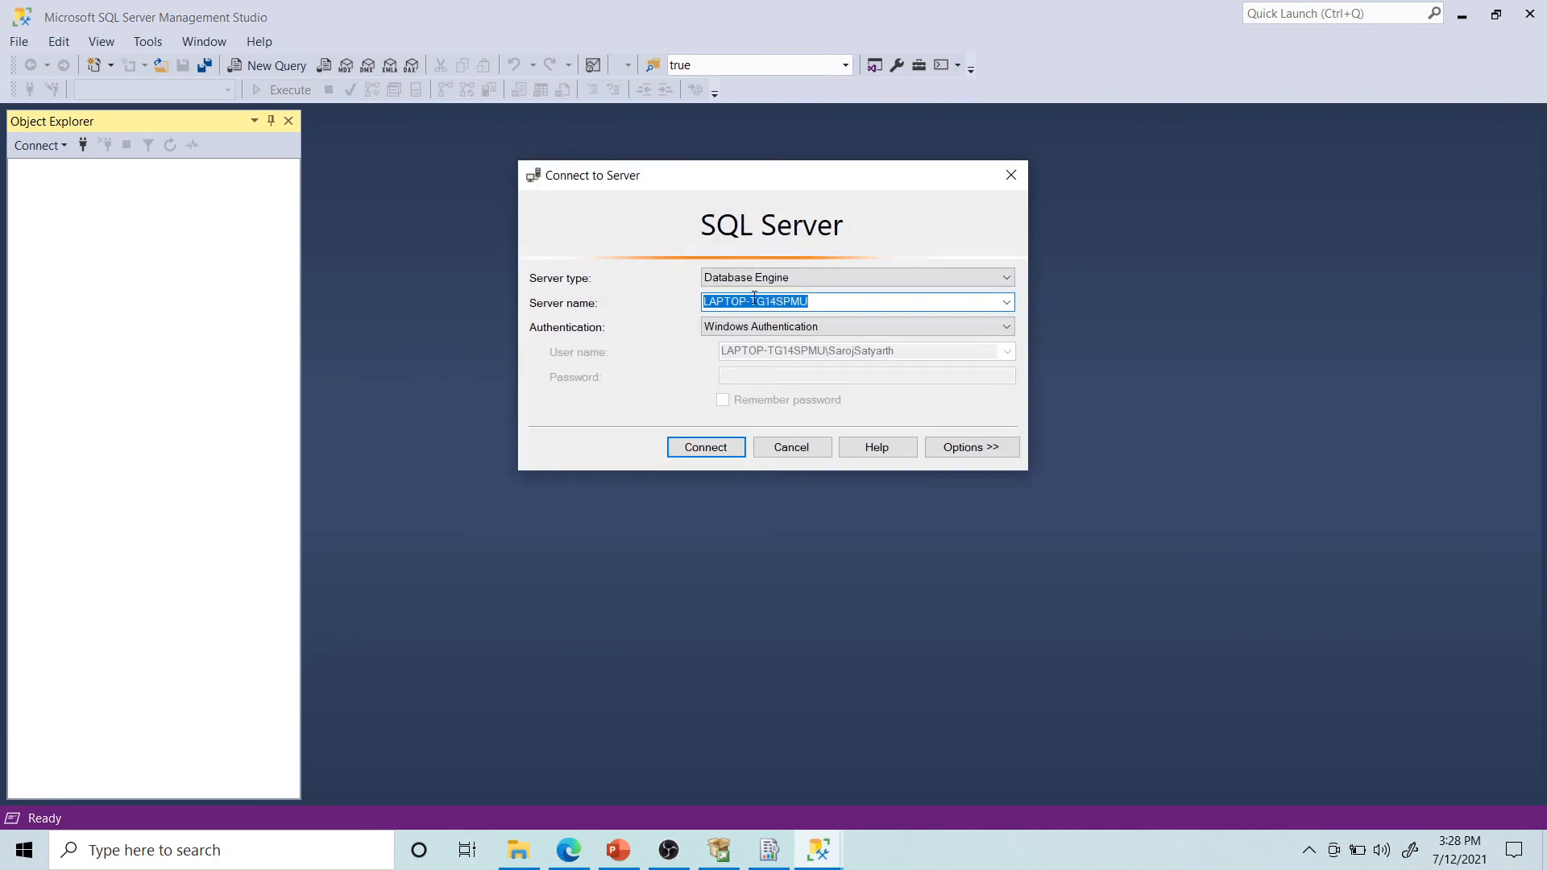
left_click(712, 452)
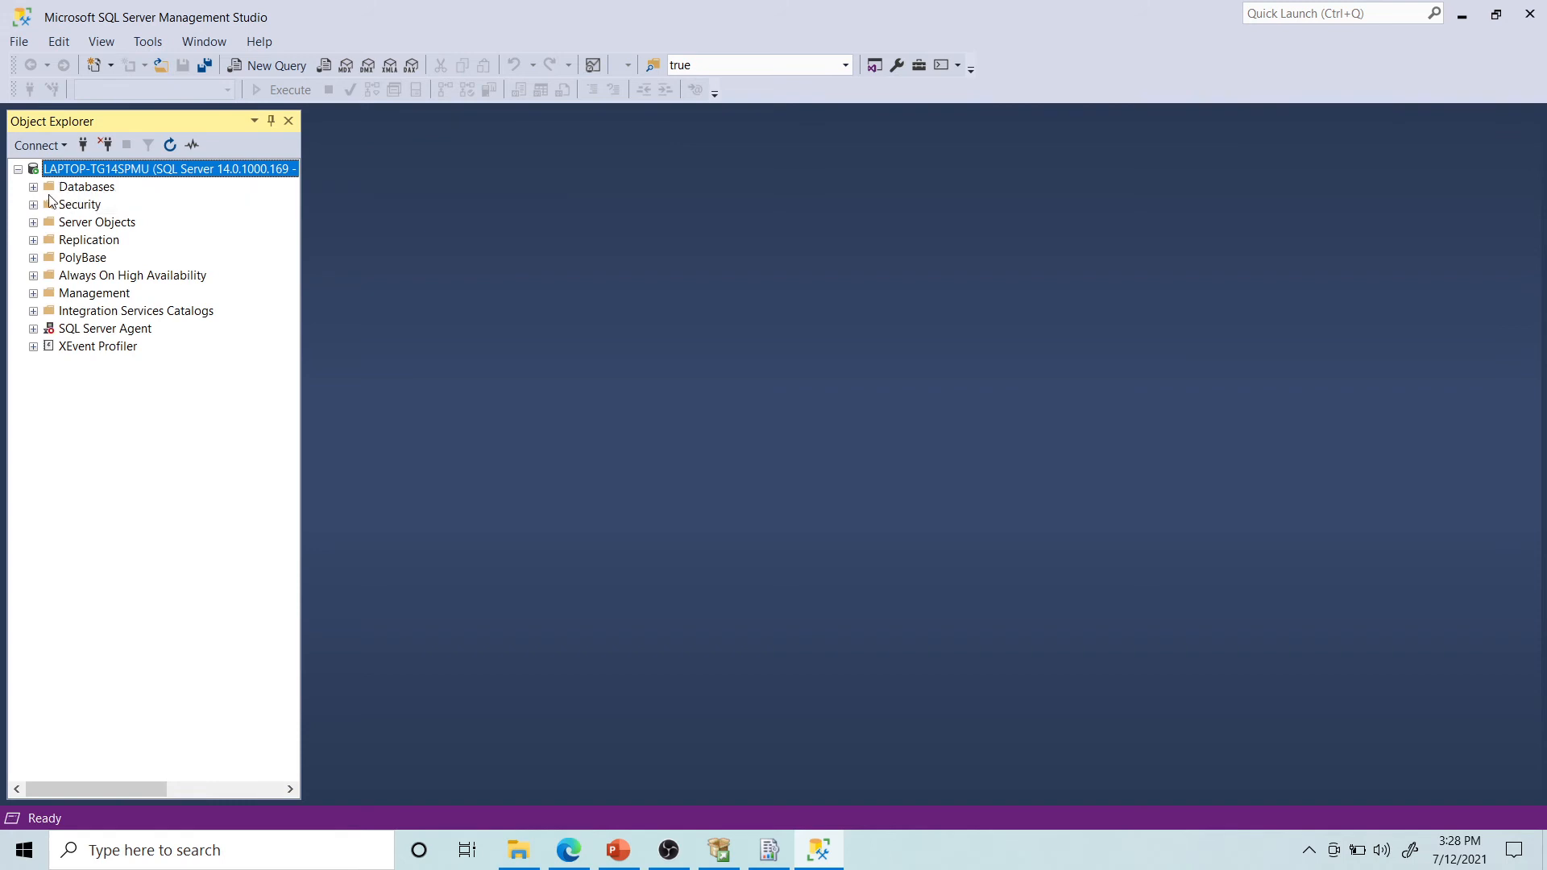
Expand the server's databases and locate the ReportServer and ReportServerTempDB databases
left_click(33, 187)
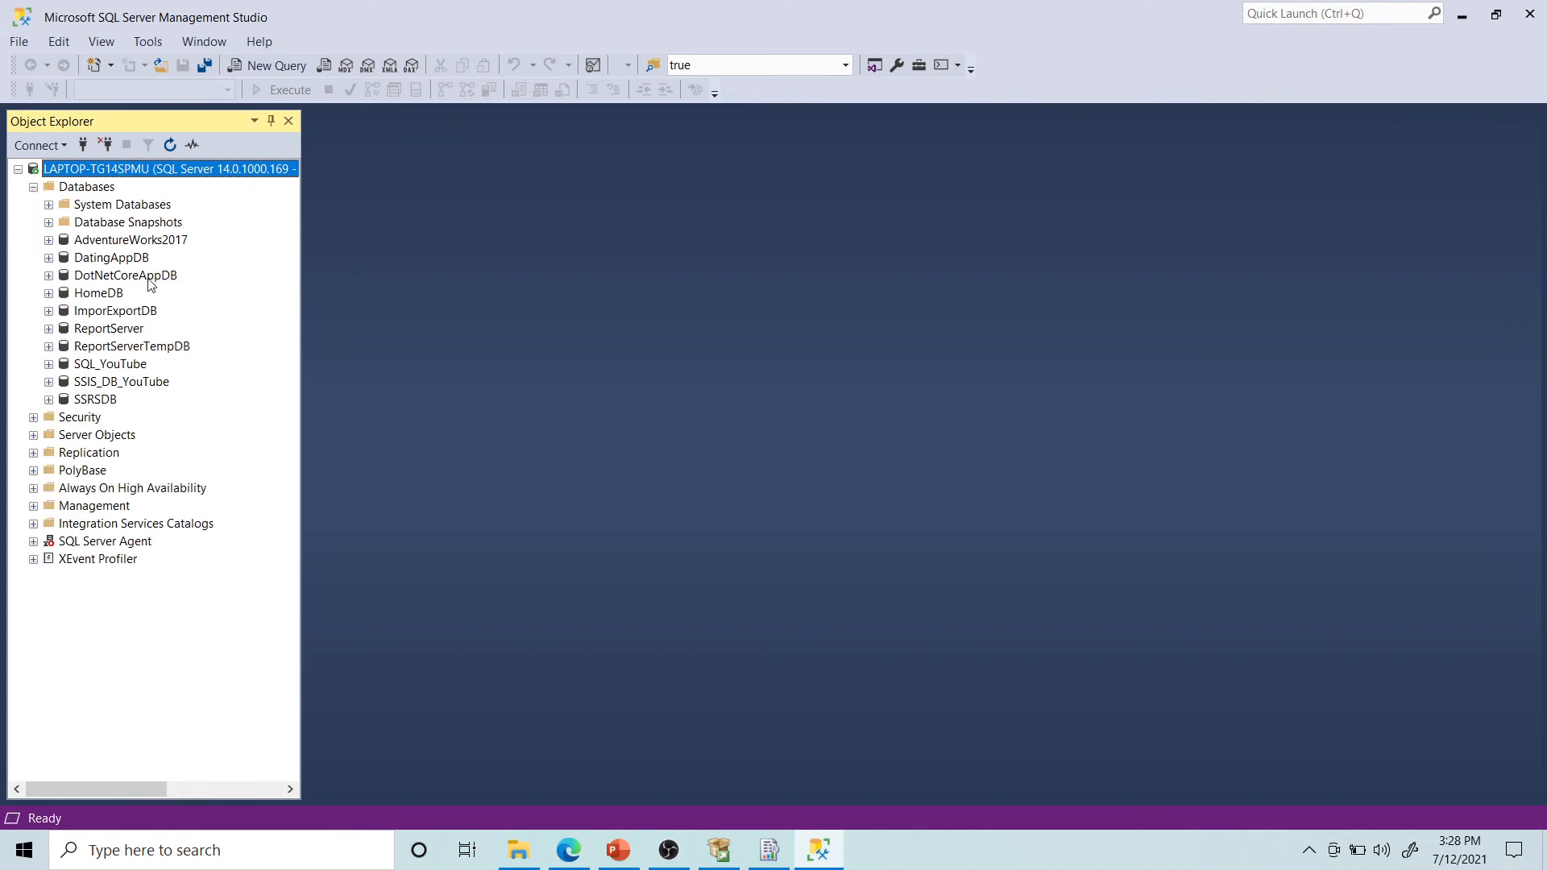
left_click(103, 329)
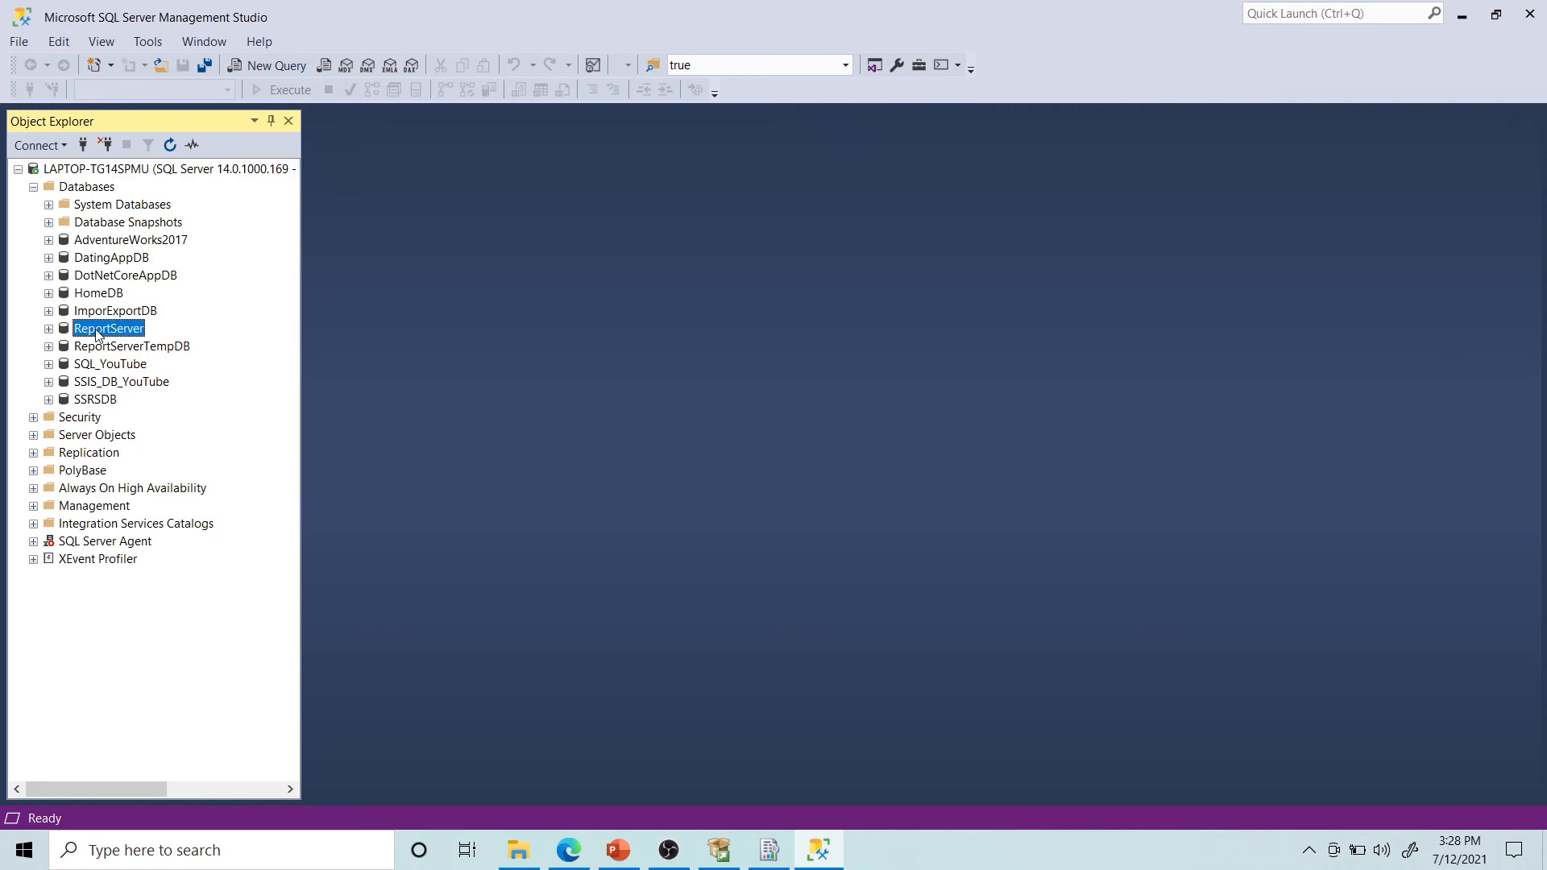
left_click(133, 353)
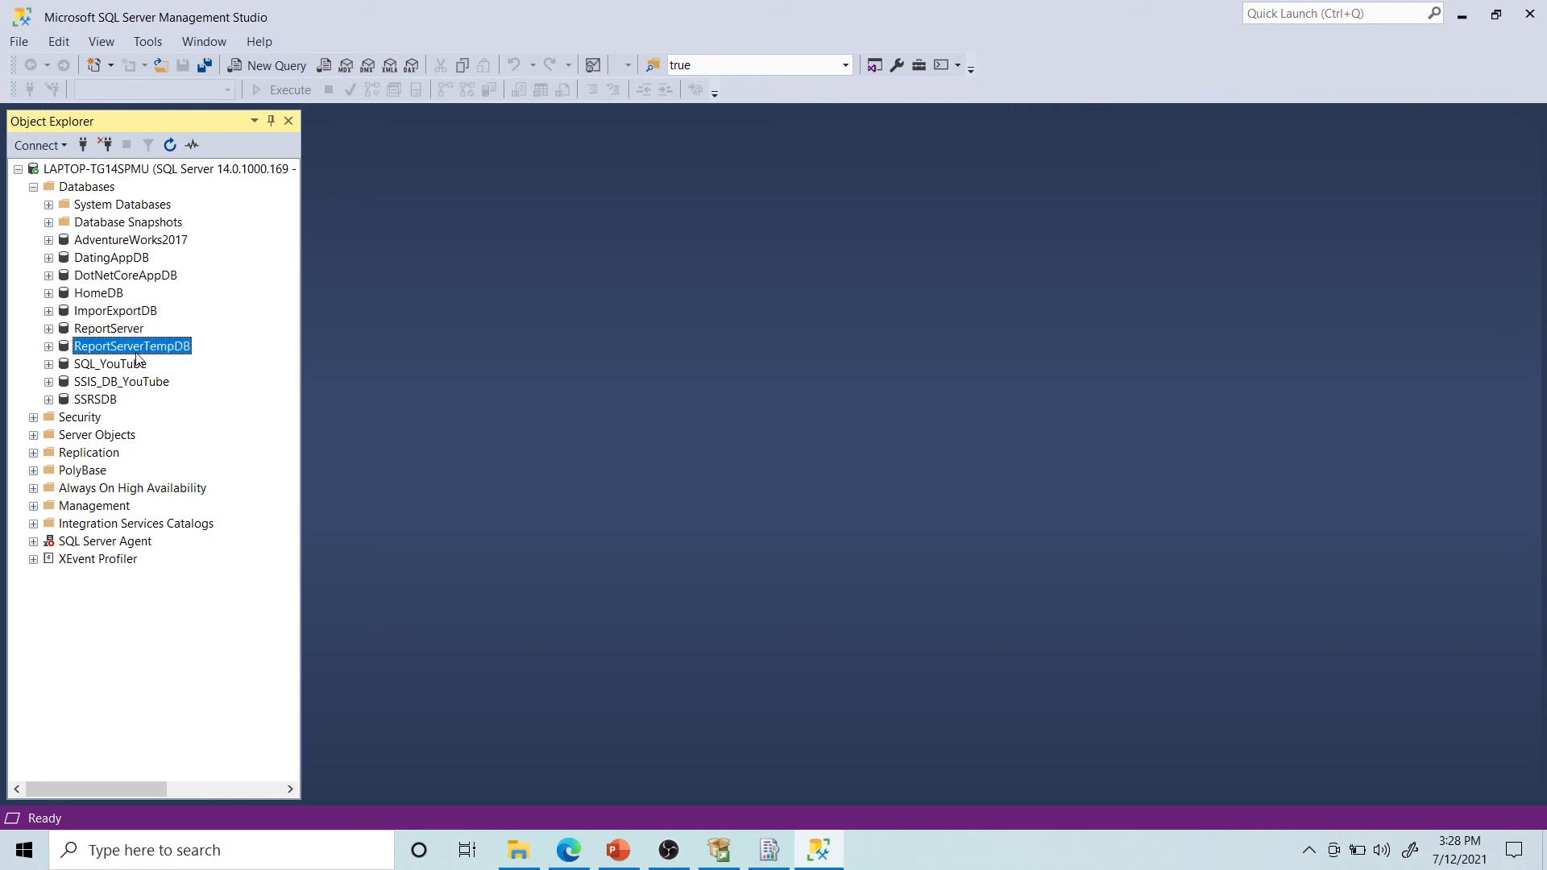
left_click(103, 331)
left_click(103, 351)
left_click(105, 332)
left_click(104, 348)
Examine the tables of the ReportServer database, including Roles, Users and Subscriptions, and collapse the database again
left_click(48, 329)
left_click(63, 365)
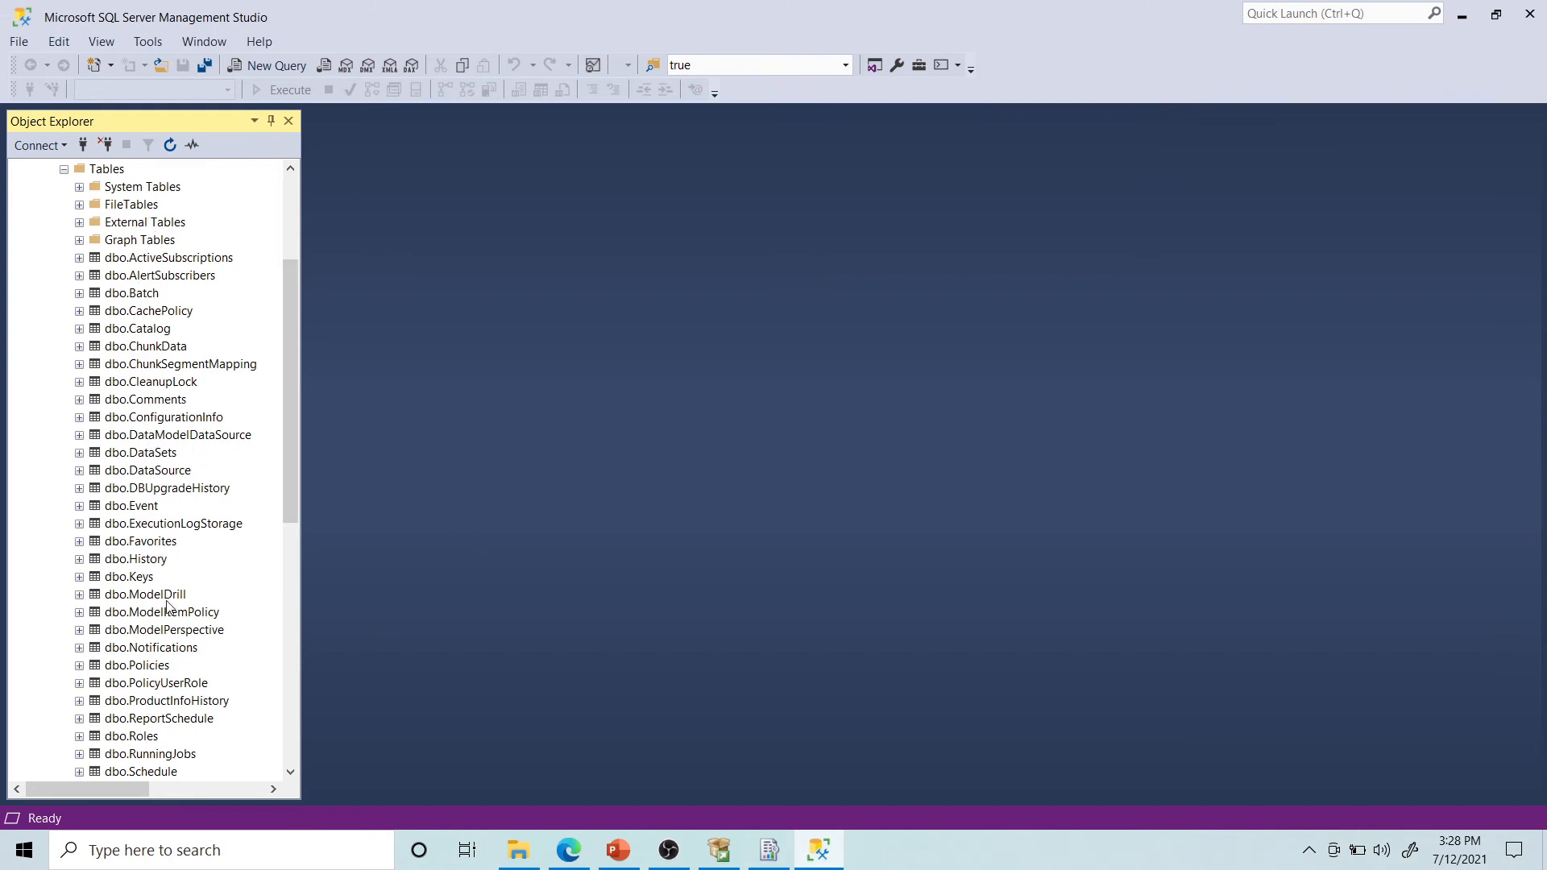
scroll(145, 541, "down", 2)
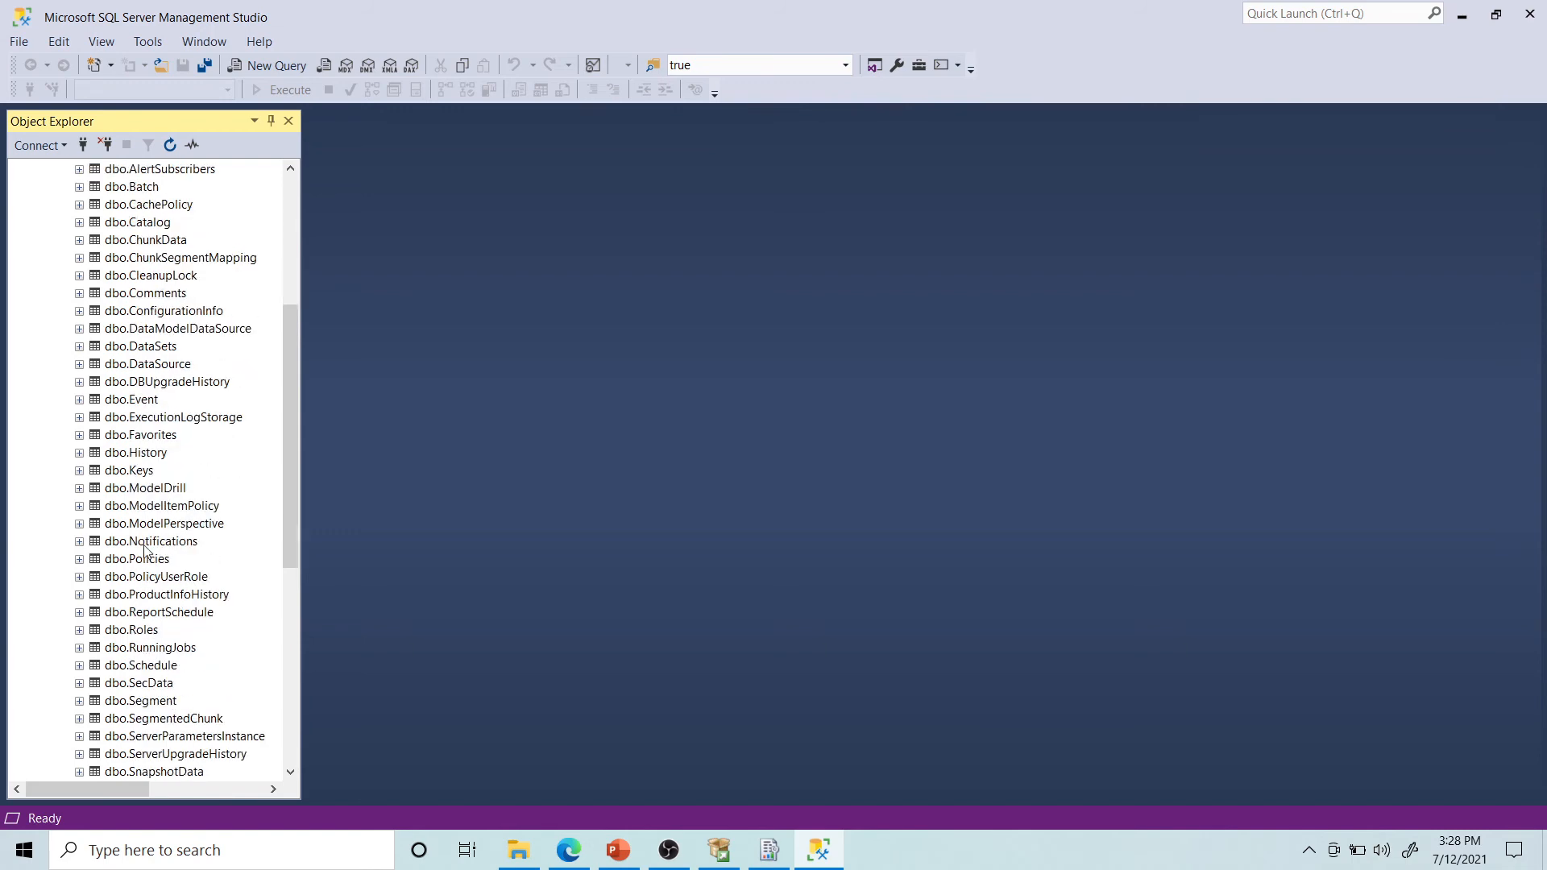
left_click(143, 633)
scroll(208, 622, "down", 4)
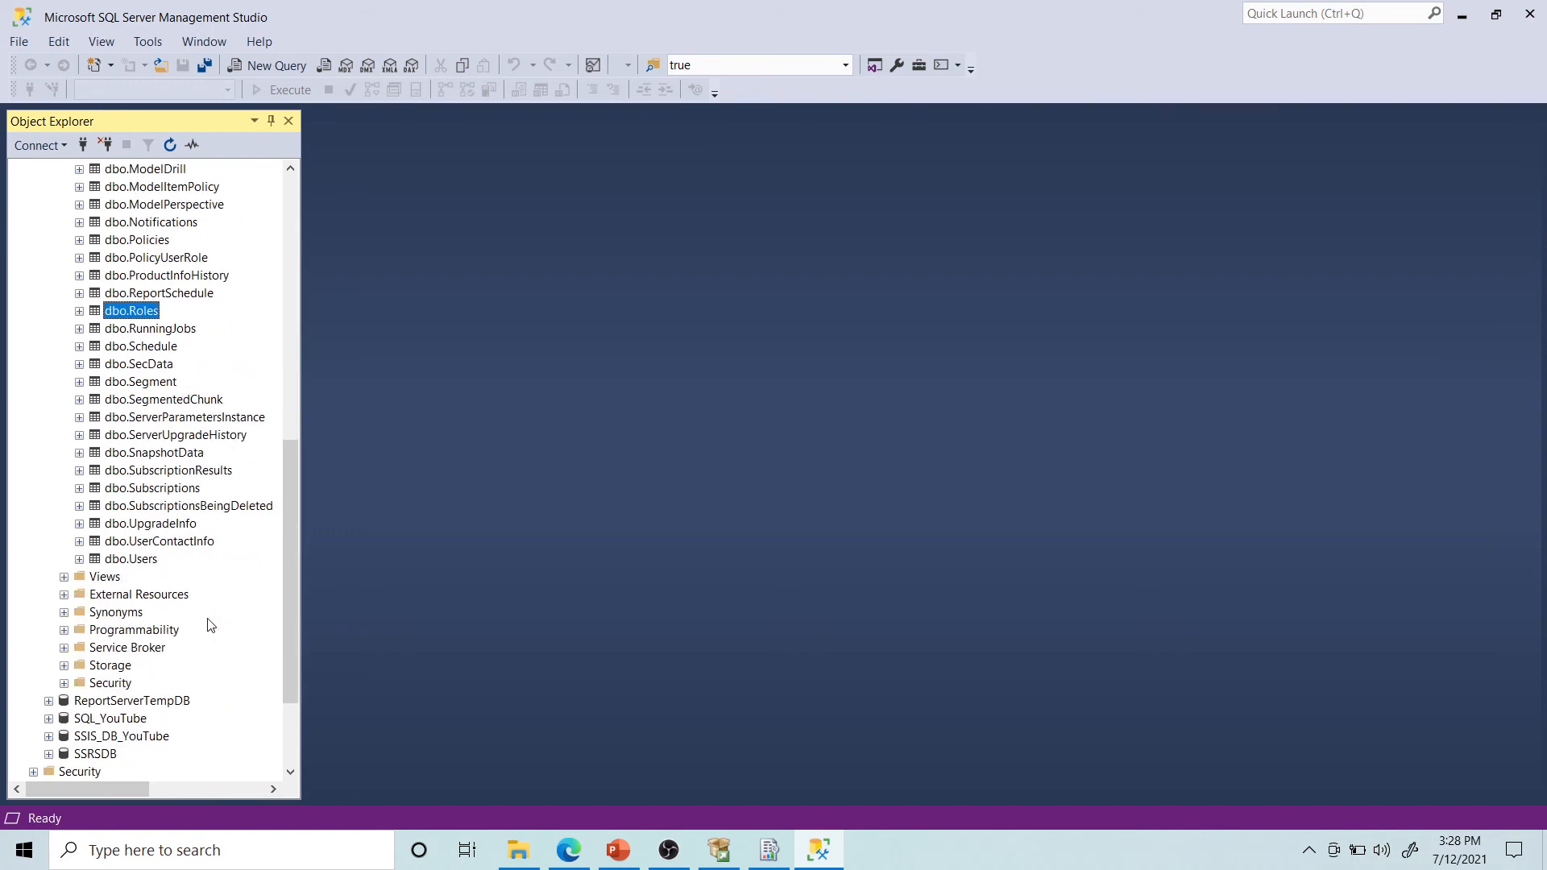
left_click(131, 559)
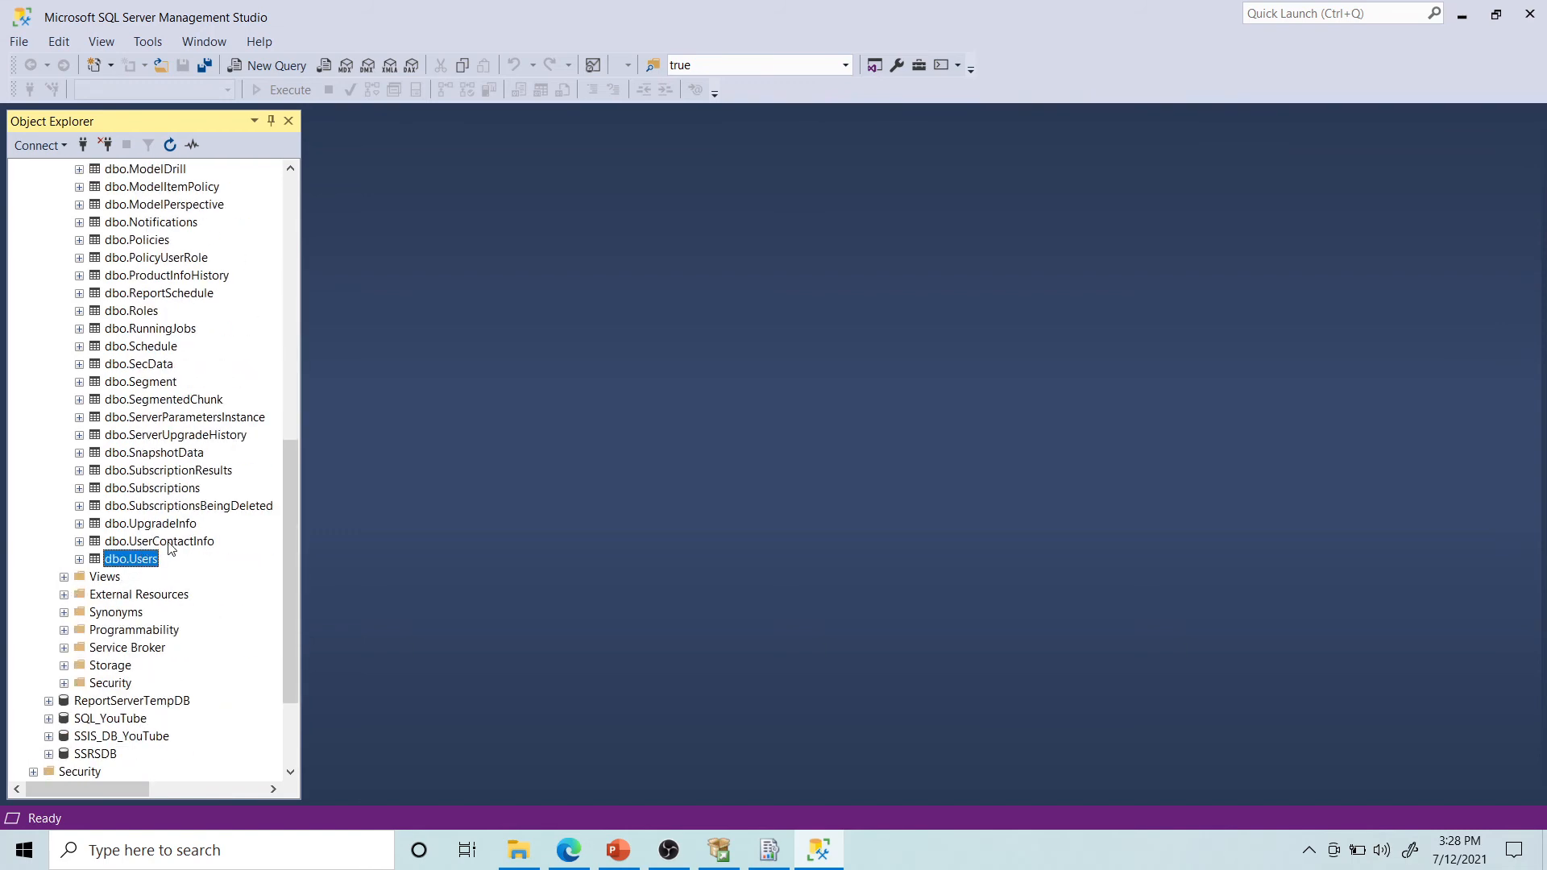
left_click(165, 535)
left_click(167, 489)
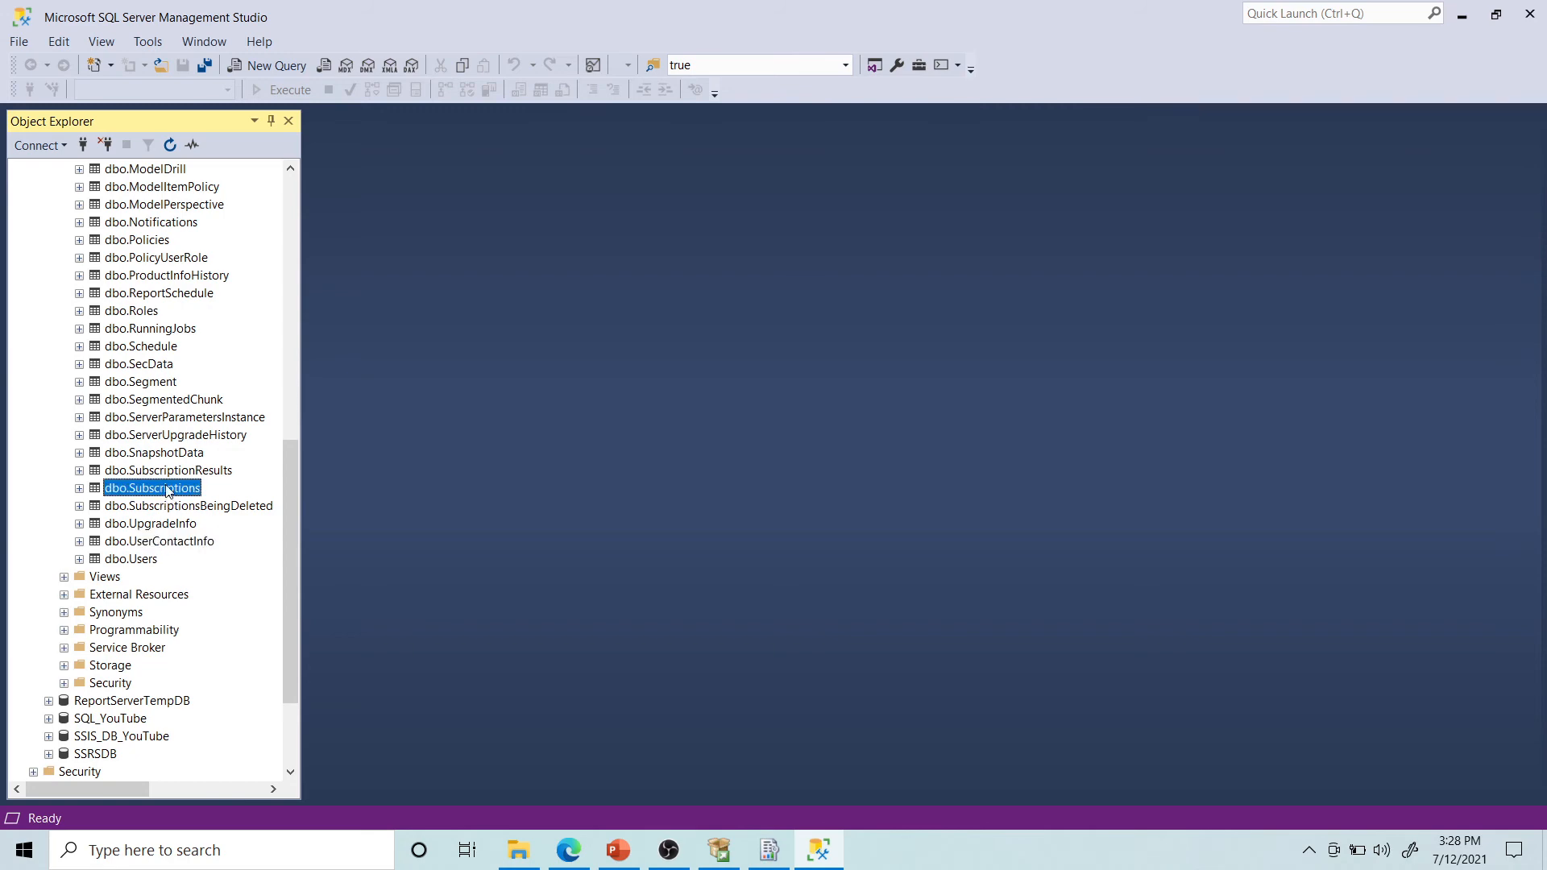
scroll(177, 437, "up", 11)
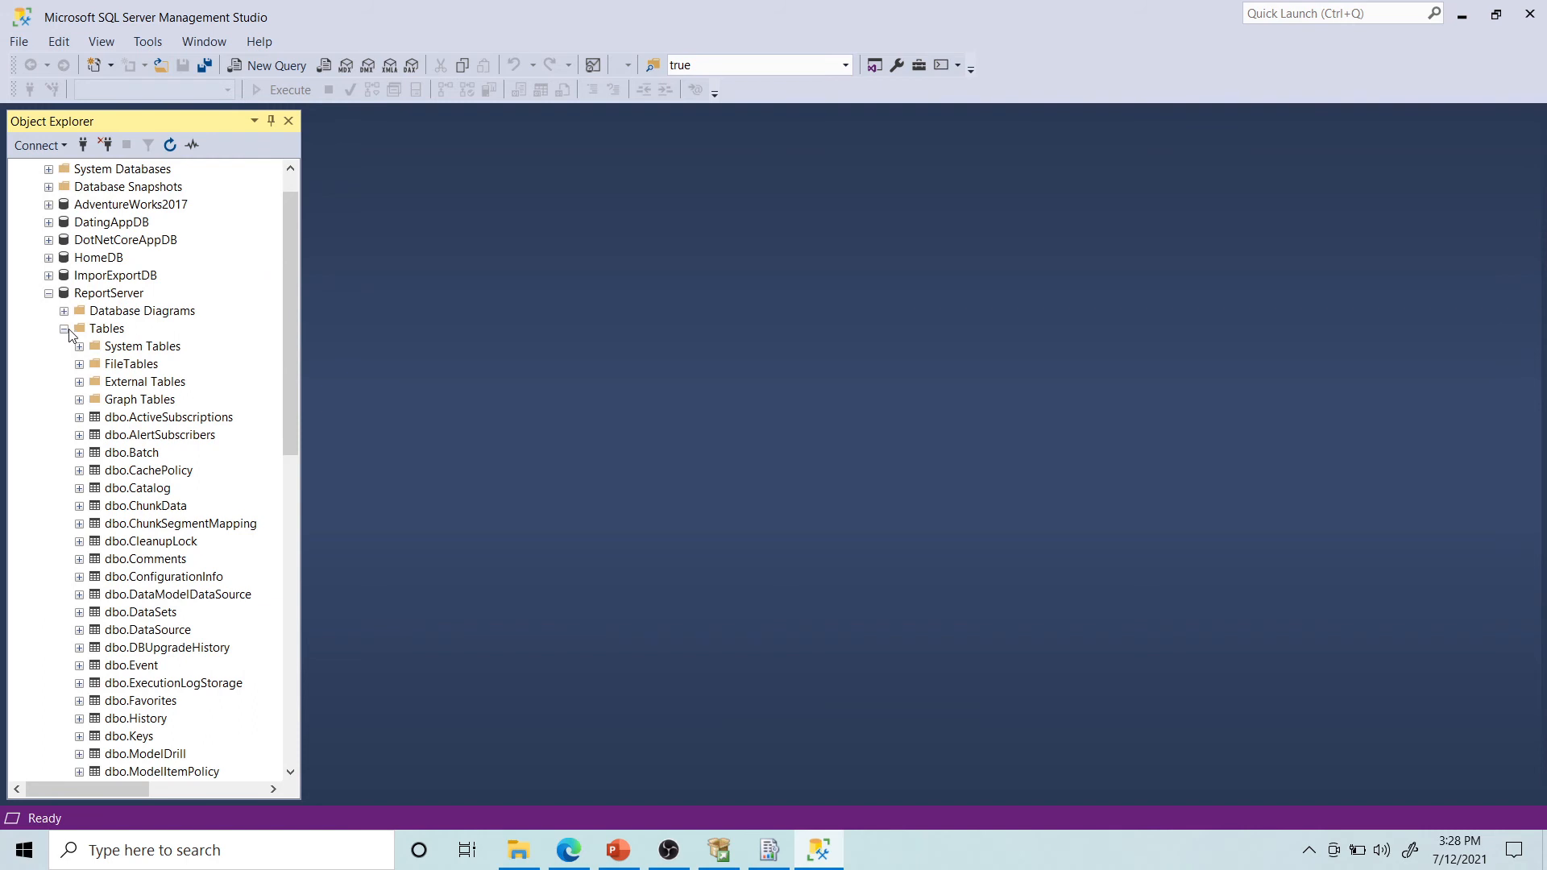
left_click(64, 329)
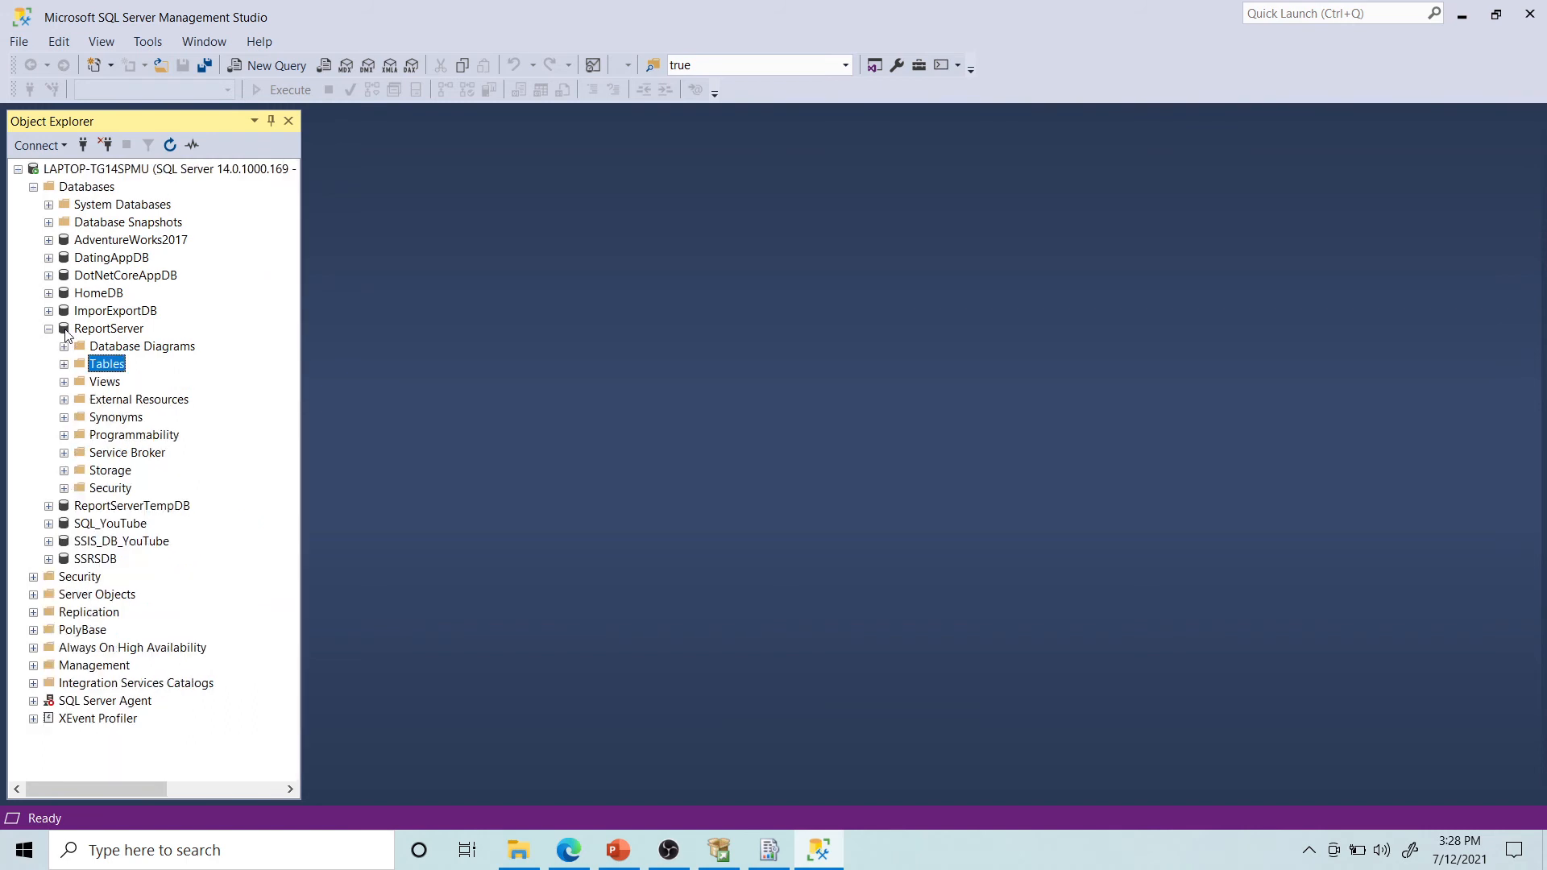
left_click(49, 330)
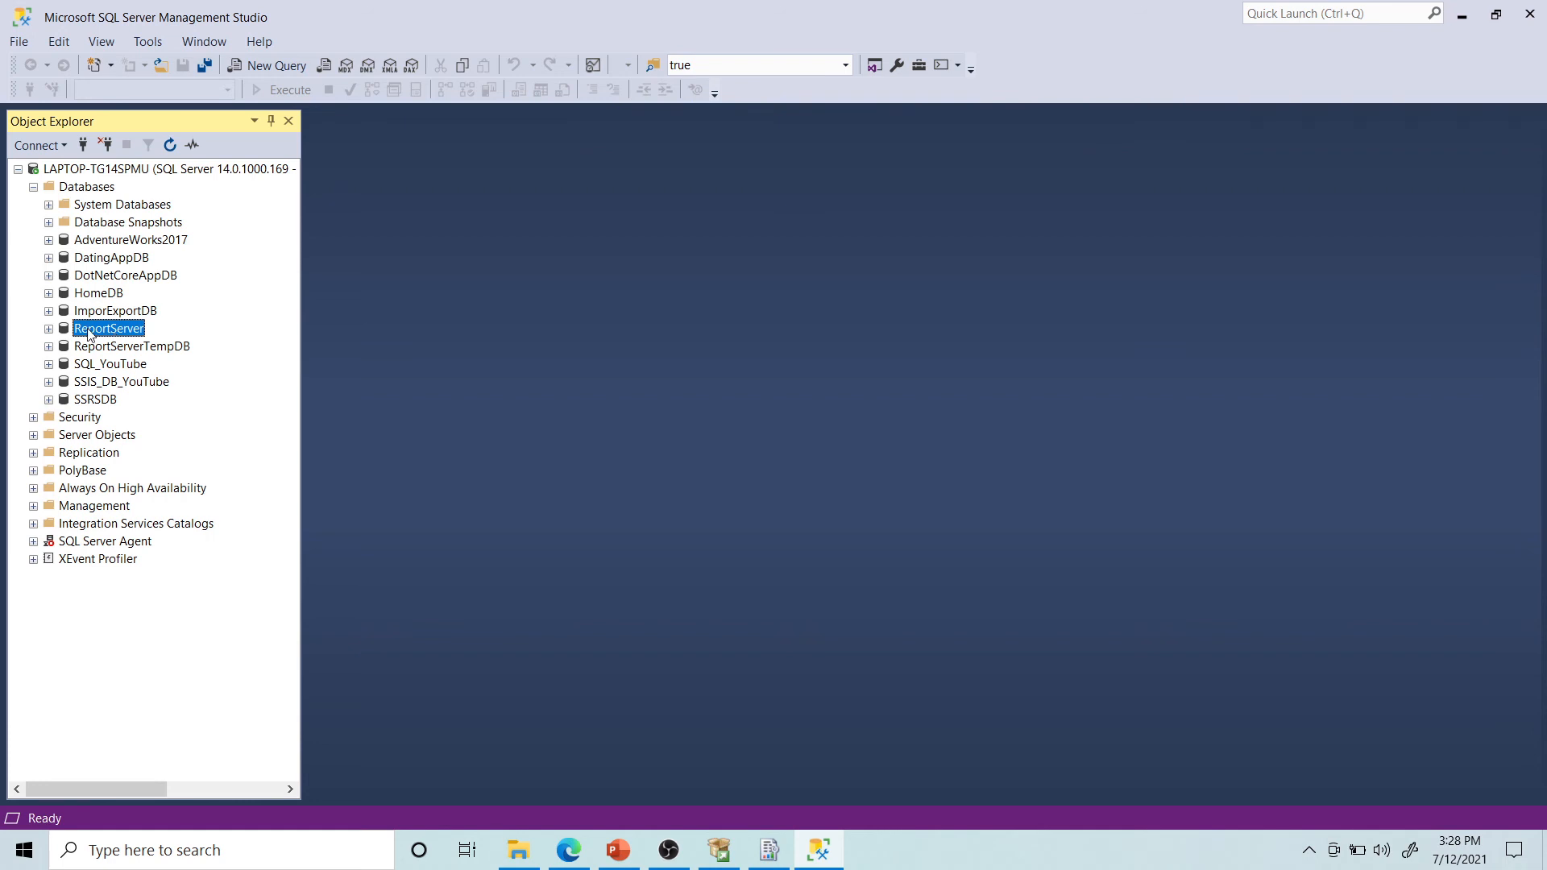
Examine the tables of the ReportServerTempDB database, including TempCatalog and TempDataSources, and collapse the database again
left_click(49, 347)
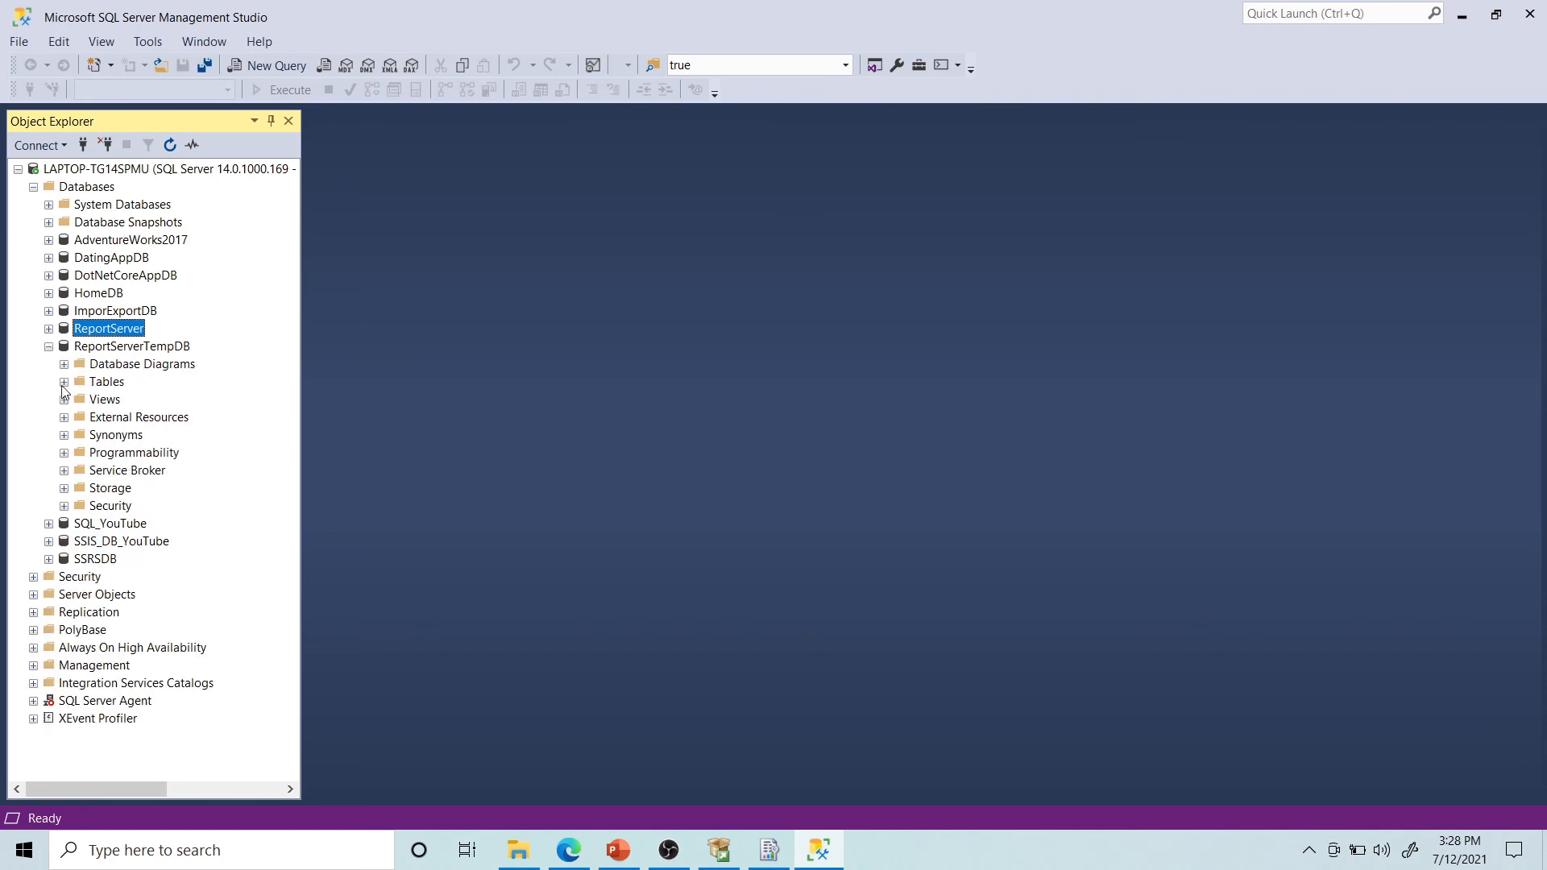
left_click(64, 382)
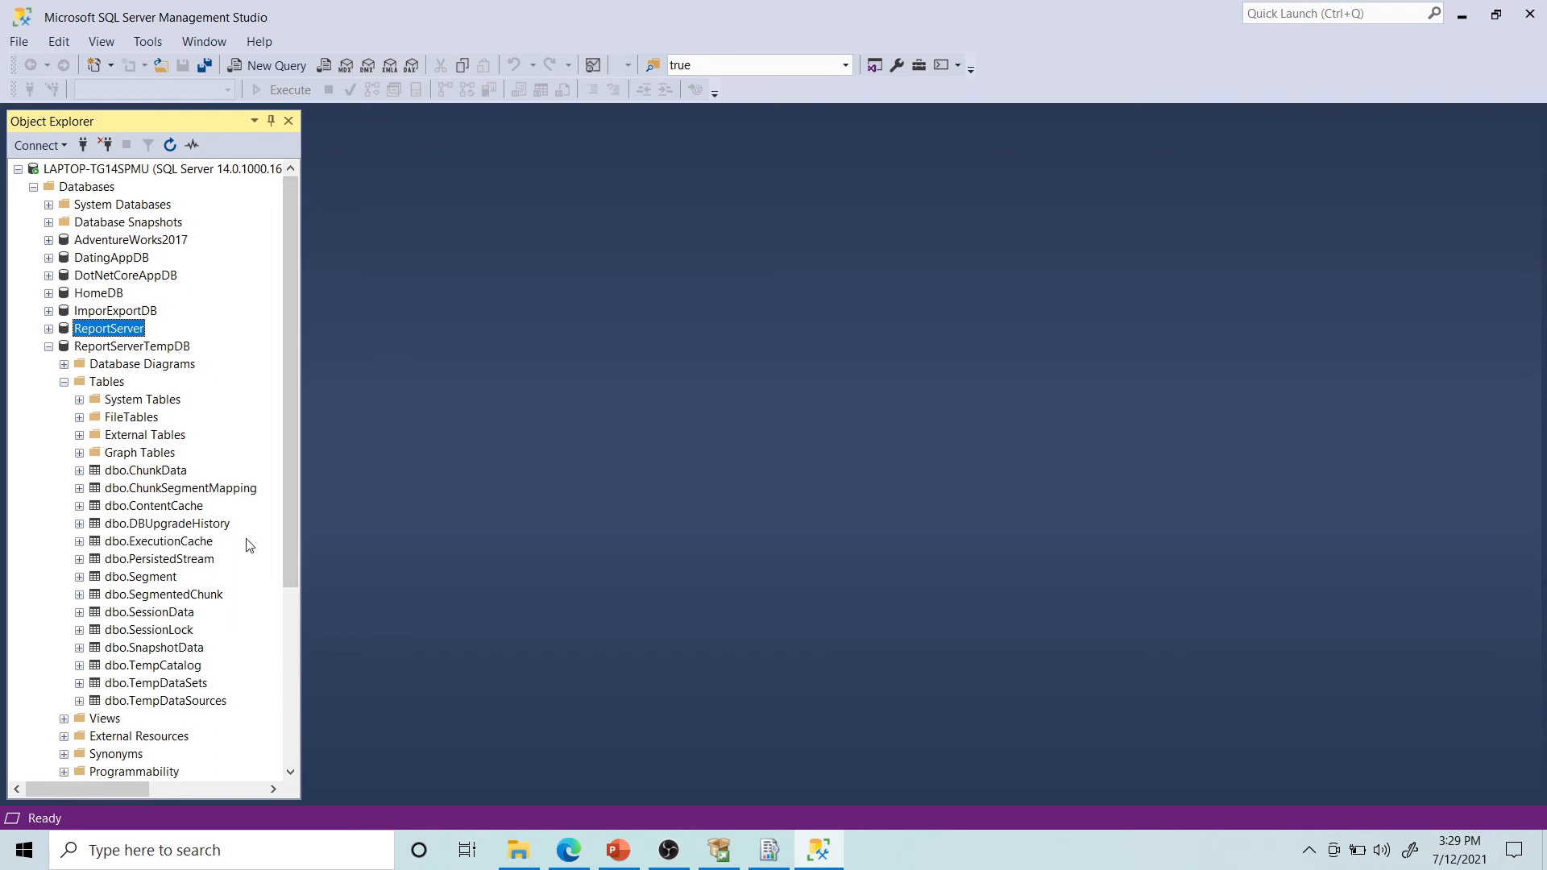
left_click(182, 665)
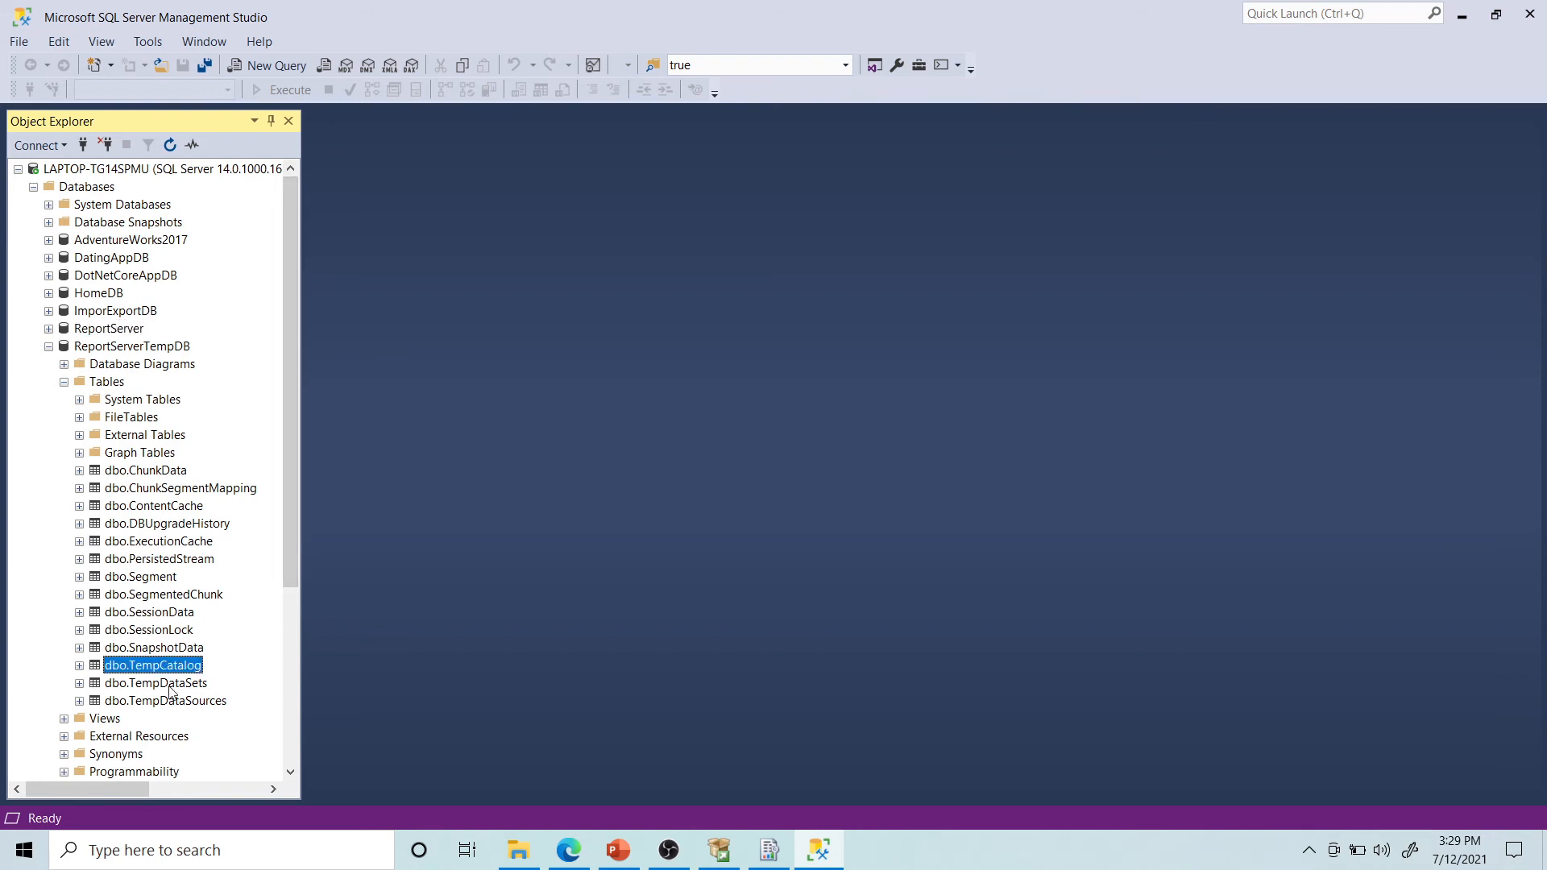
left_click(171, 700)
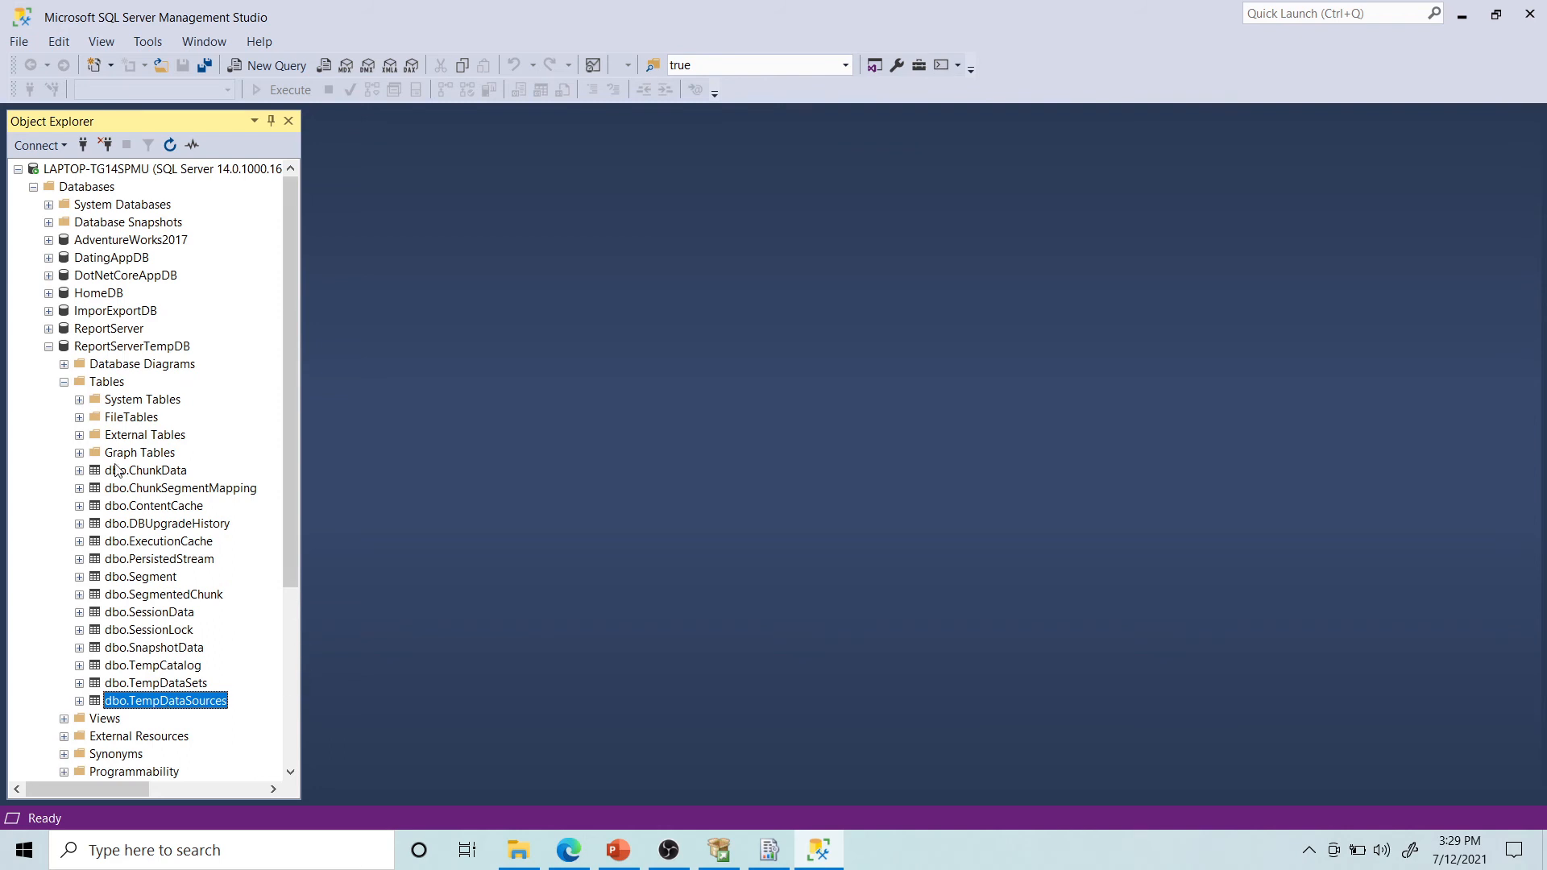
left_click(64, 383)
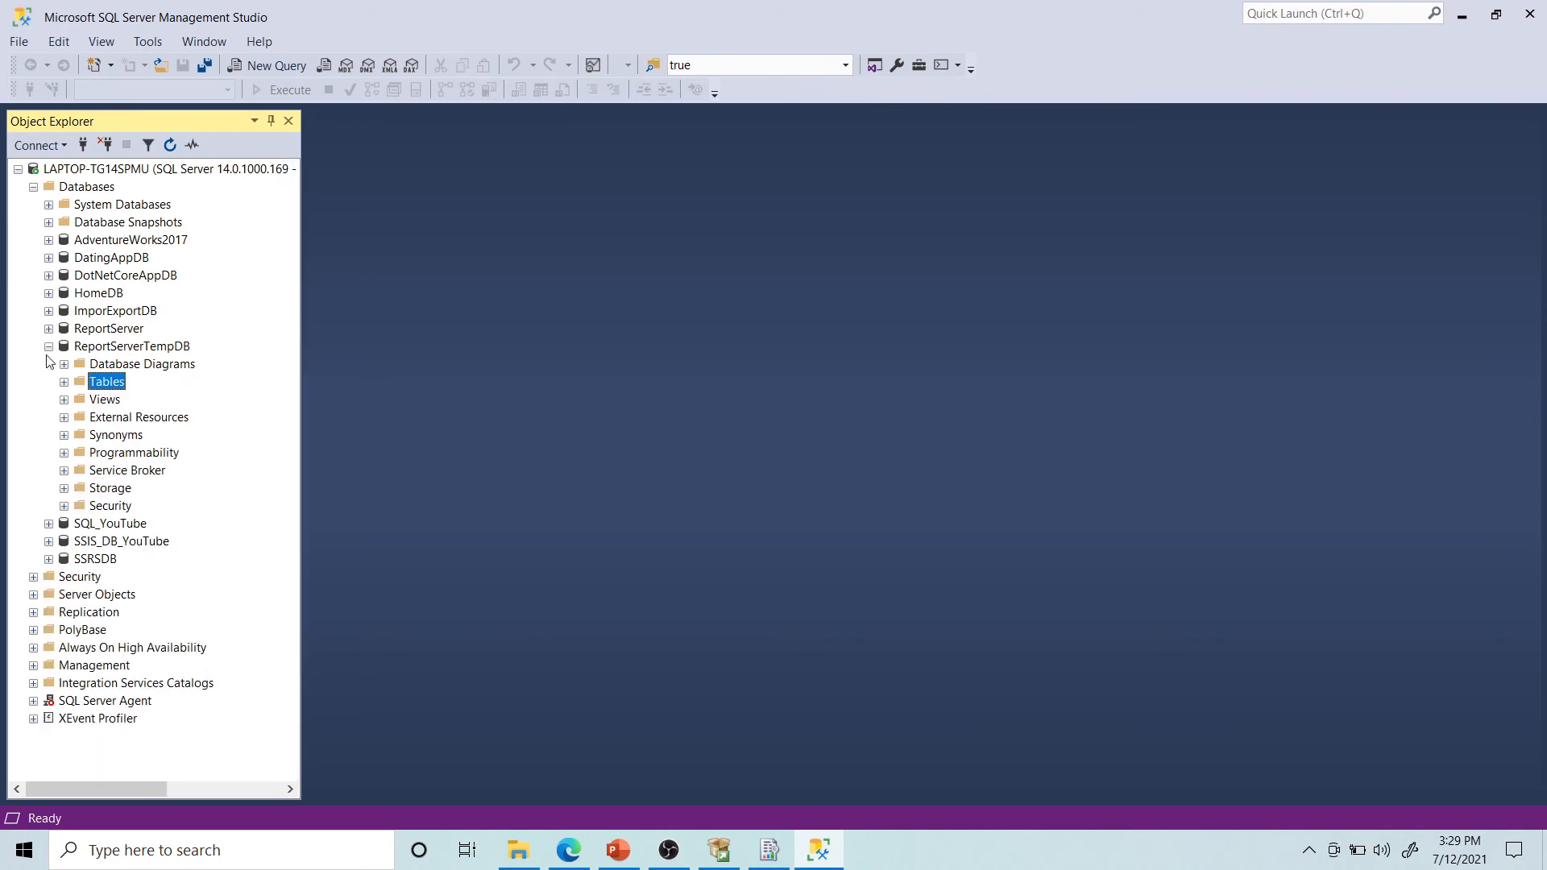
left_click(48, 346)
left_click(139, 332)
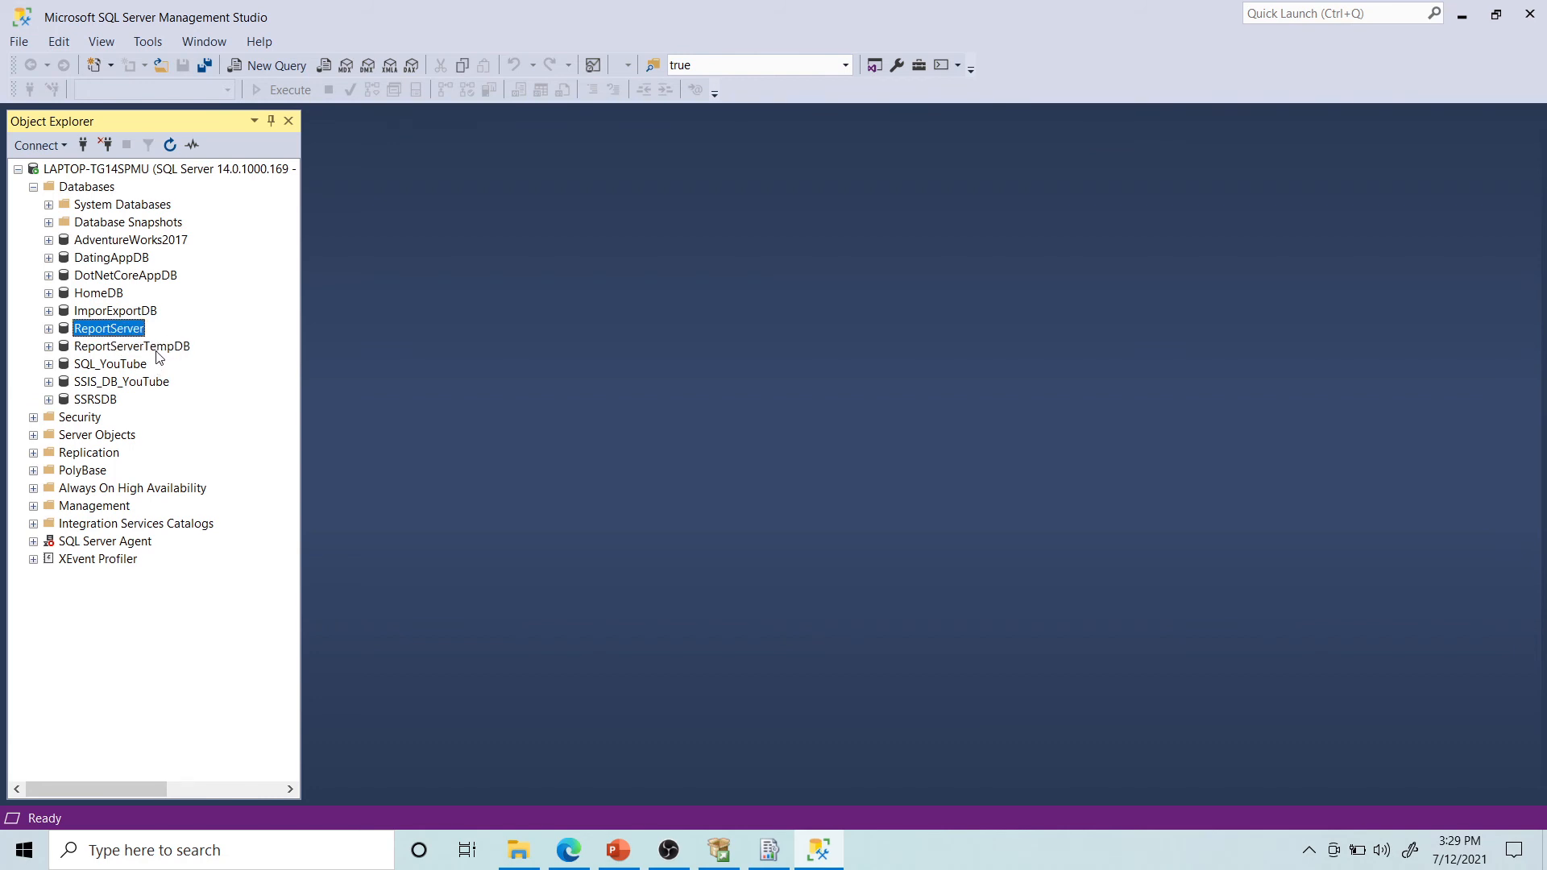
left_click(156, 352)
left_click(124, 328)
left_click(123, 351)
left_click(122, 332)
left_click(137, 348)
left_click(125, 333)
left_click(129, 348)
left_click(117, 330)
left_click(172, 351)
left_click(114, 330)
Switch to Report Server Configuration Manager and apply the Web Portal URL with the virtual directory Reports
left_click(1461, 18)
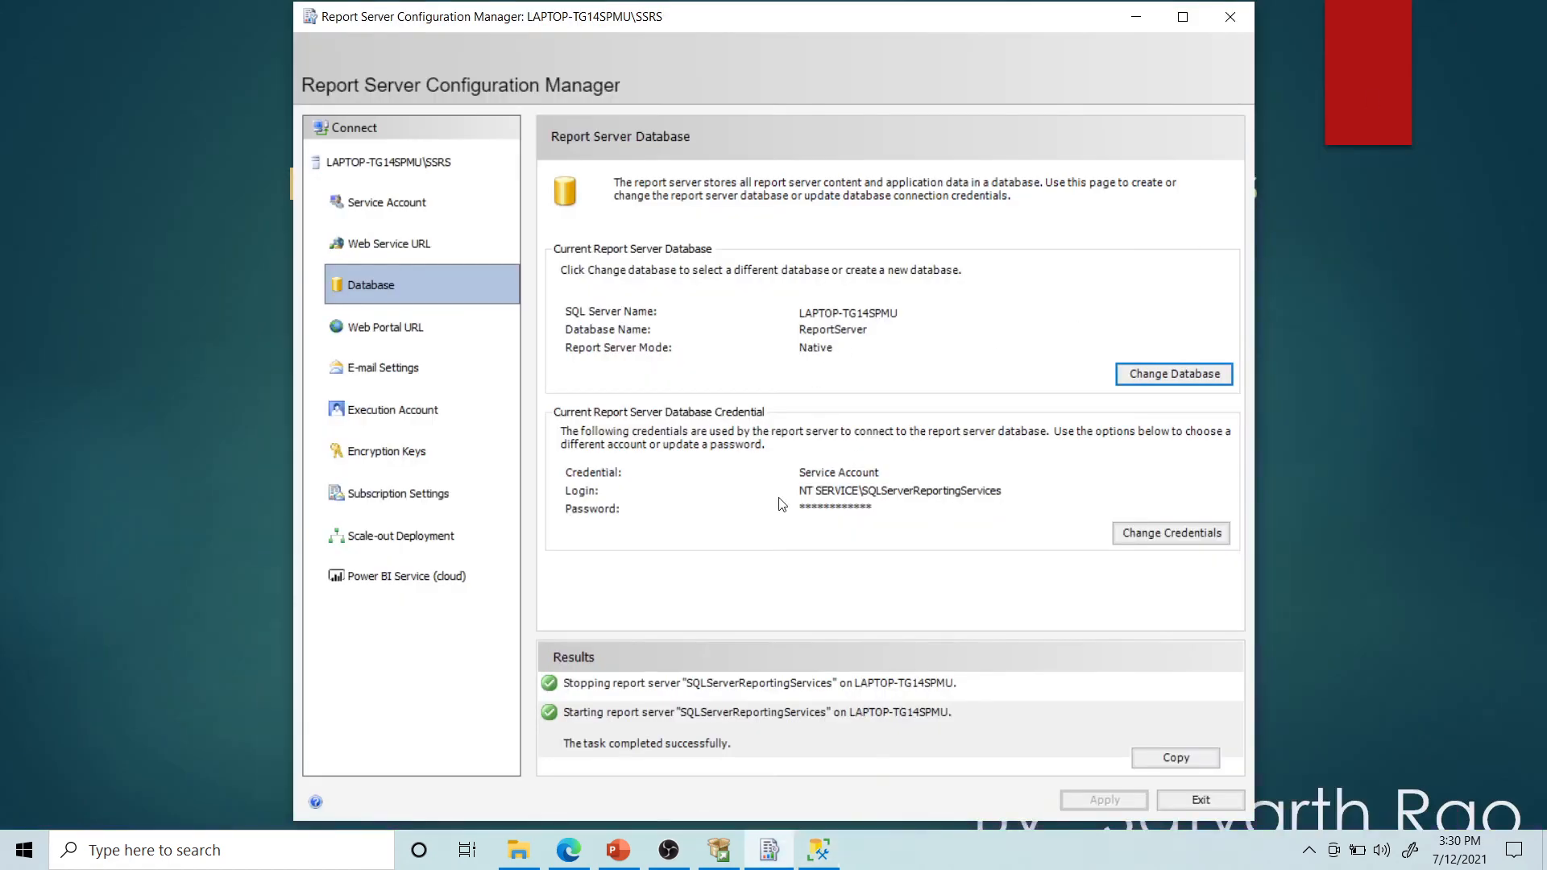
left_click(365, 331)
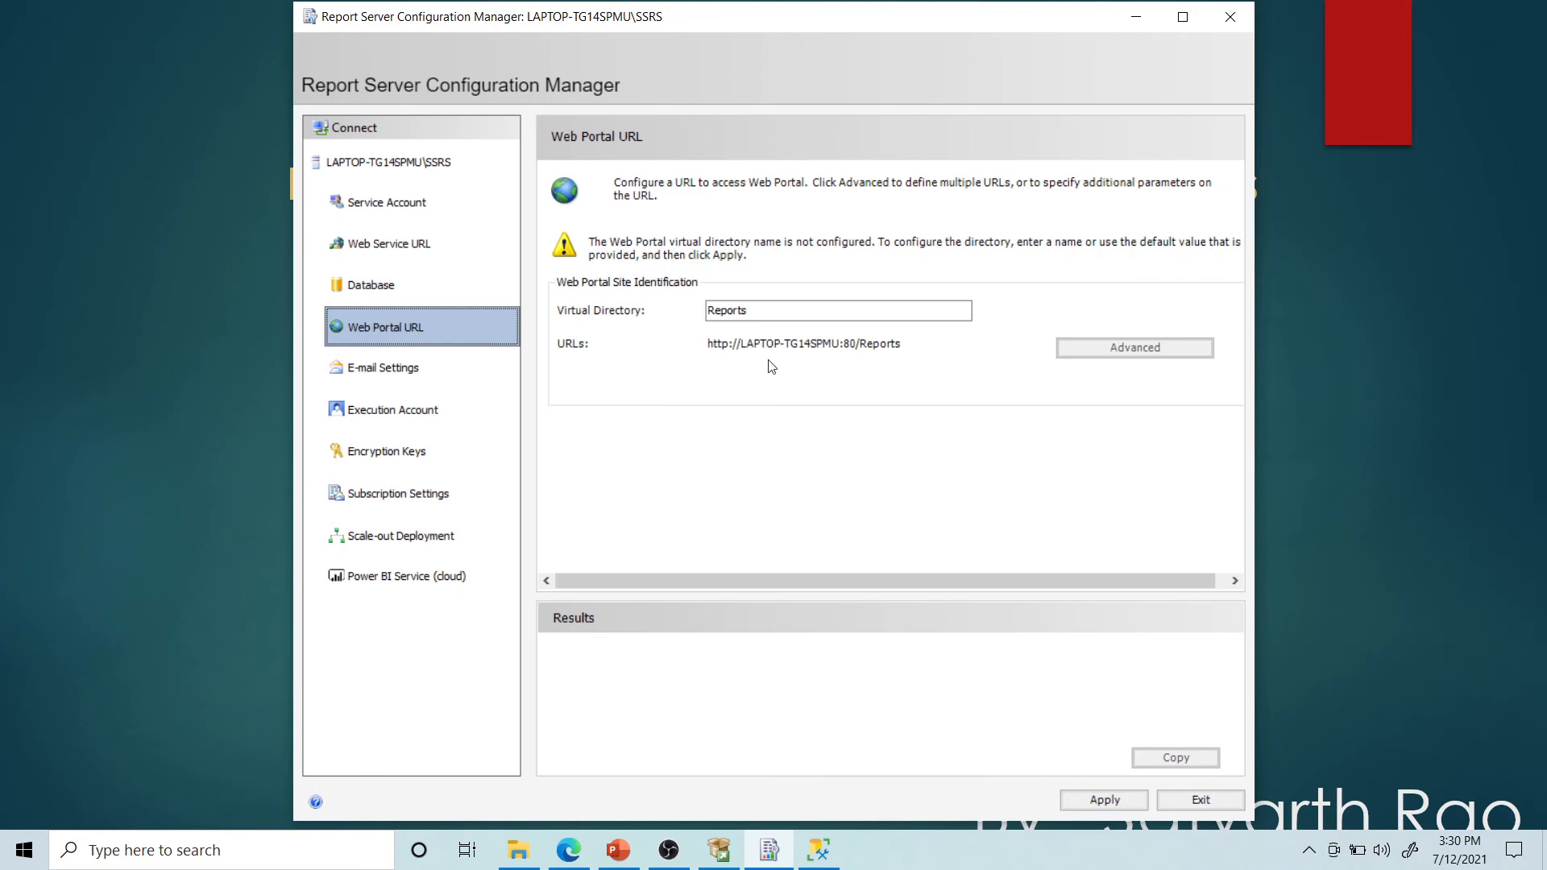
left_click(1105, 800)
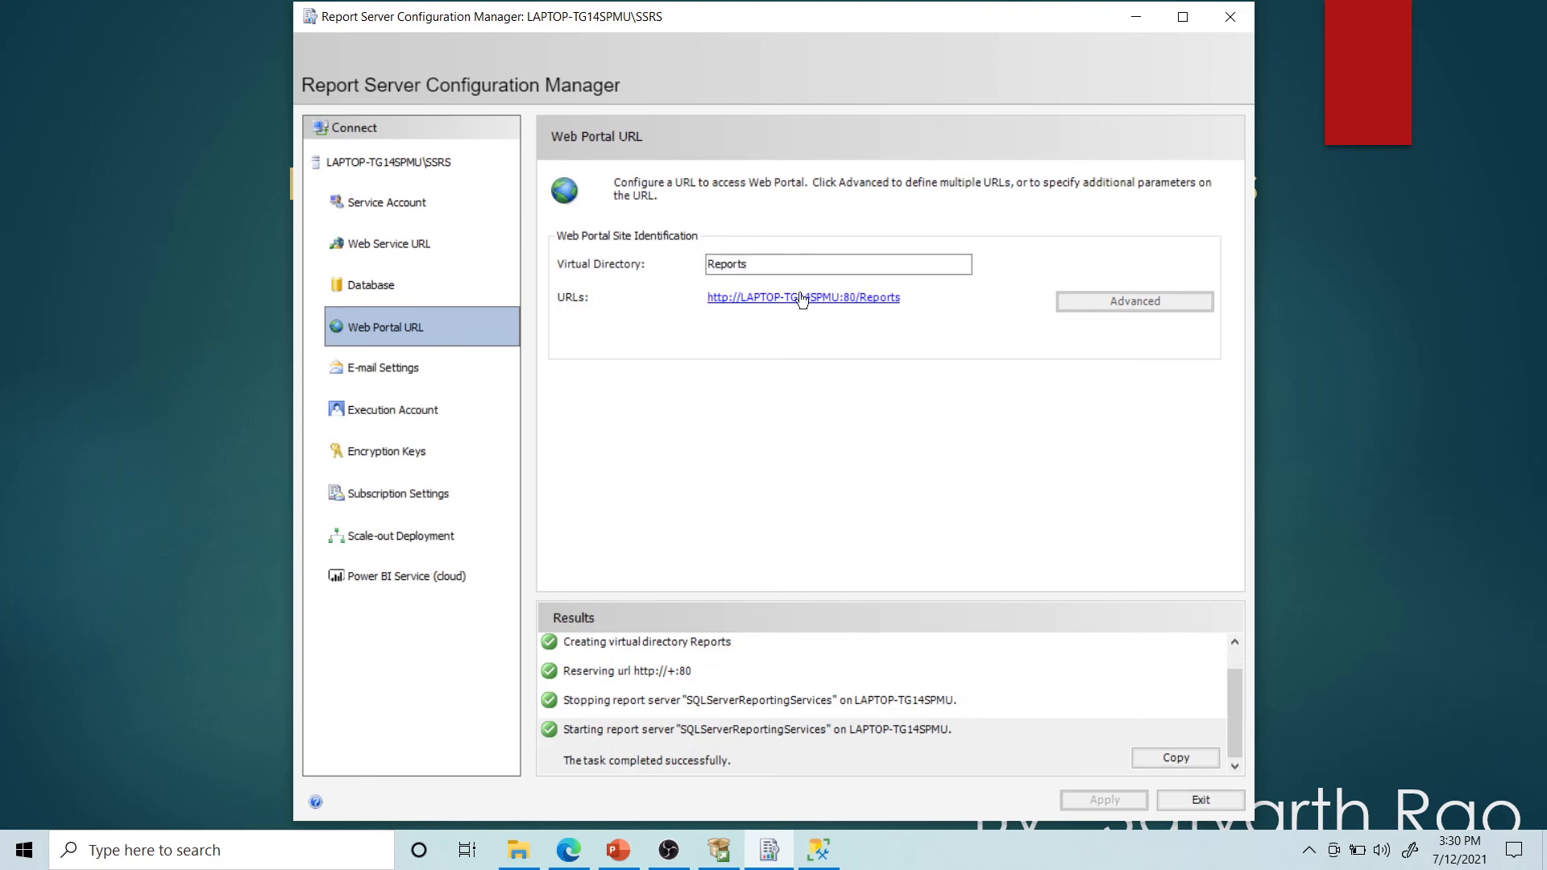
Open the configured web portal URL in the browser to check the Reports site, and return to Report Server Configuration Manager
left_click(867, 299)
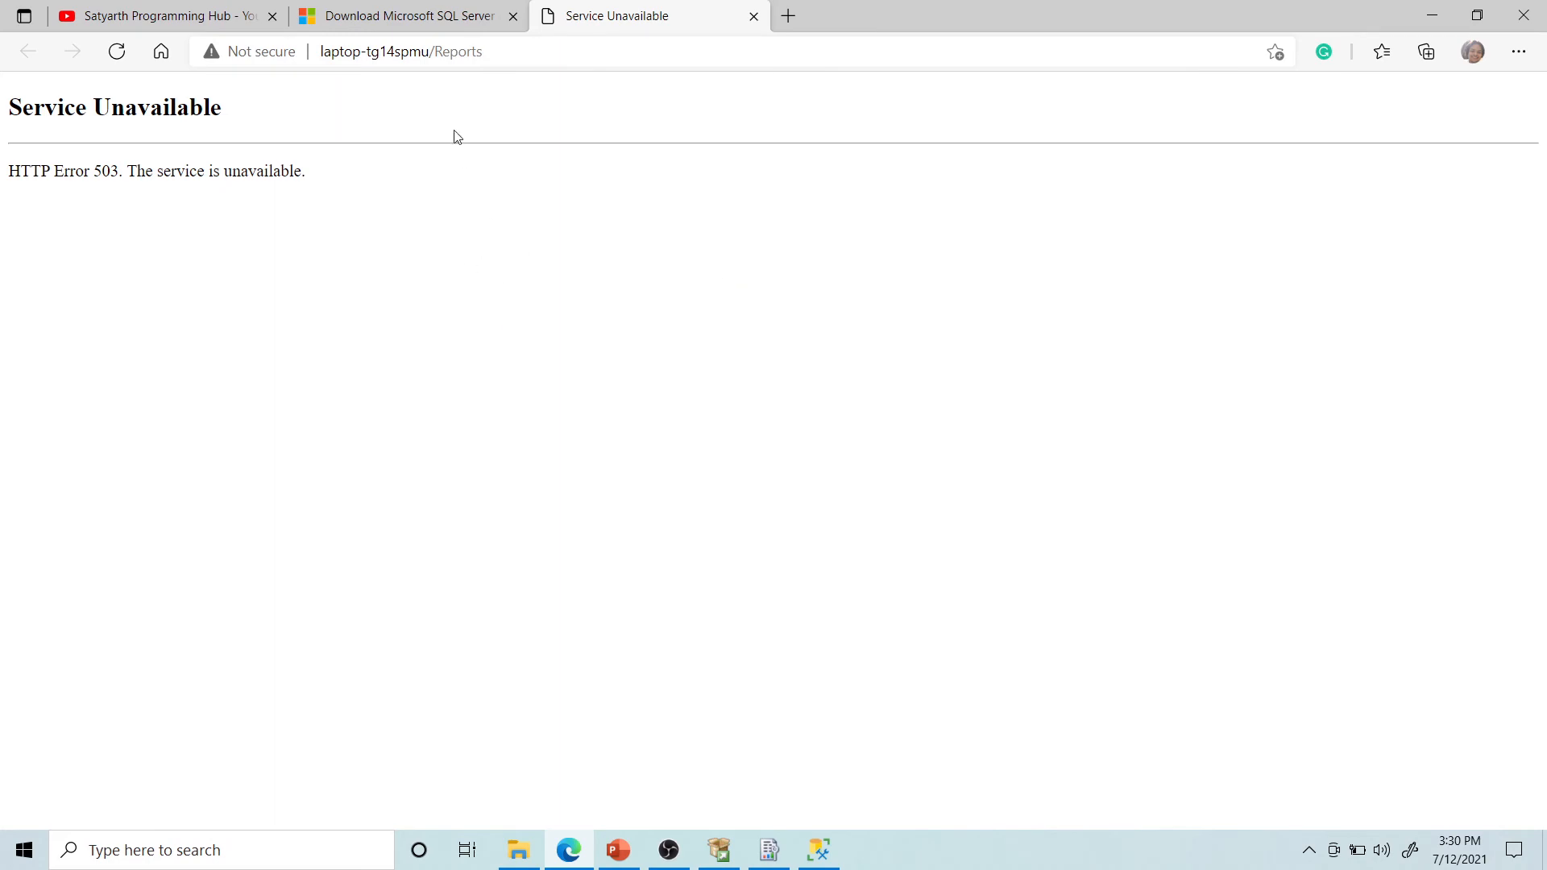
left_click(379, 16)
left_click(599, 8)
left_click(467, 10)
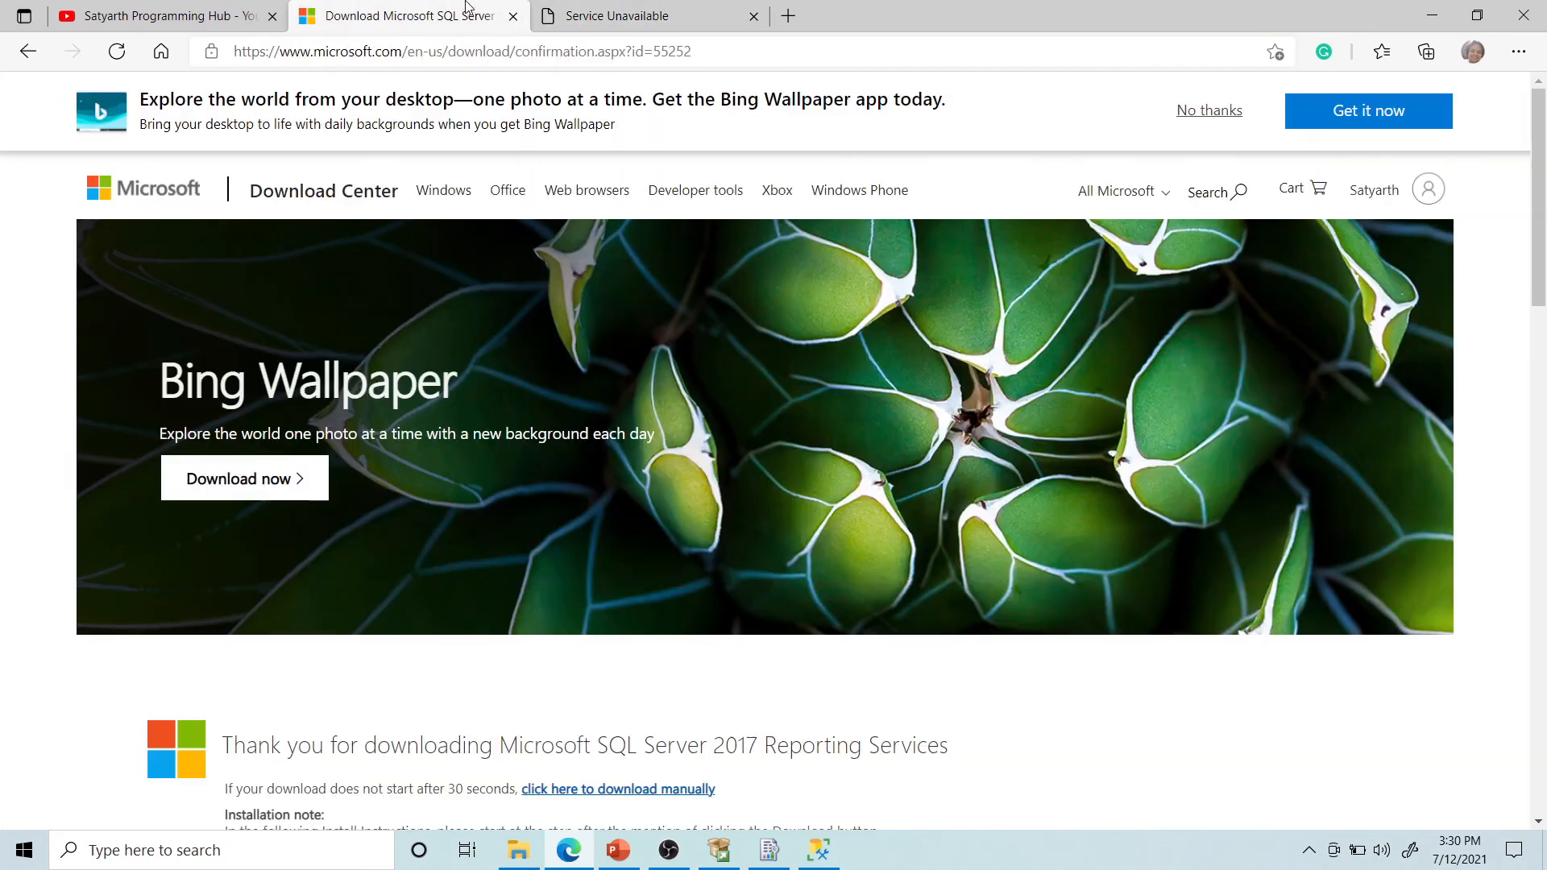
left_click(587, 11)
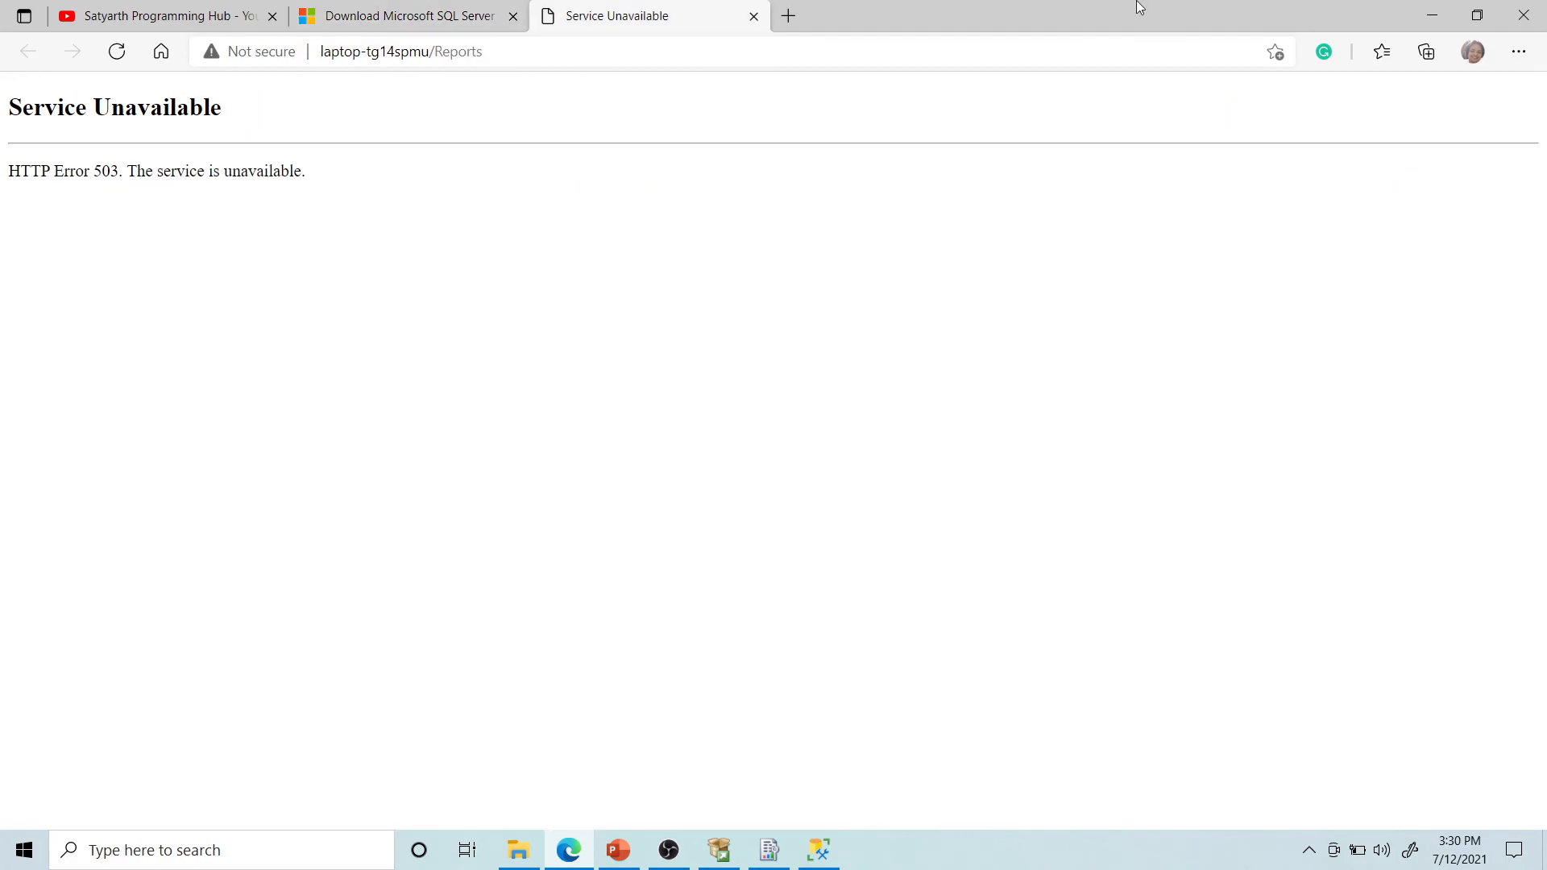
left_click(1431, 16)
Examine the E-mail Settings, including the sender address and SMTP server fields
left_click(363, 371)
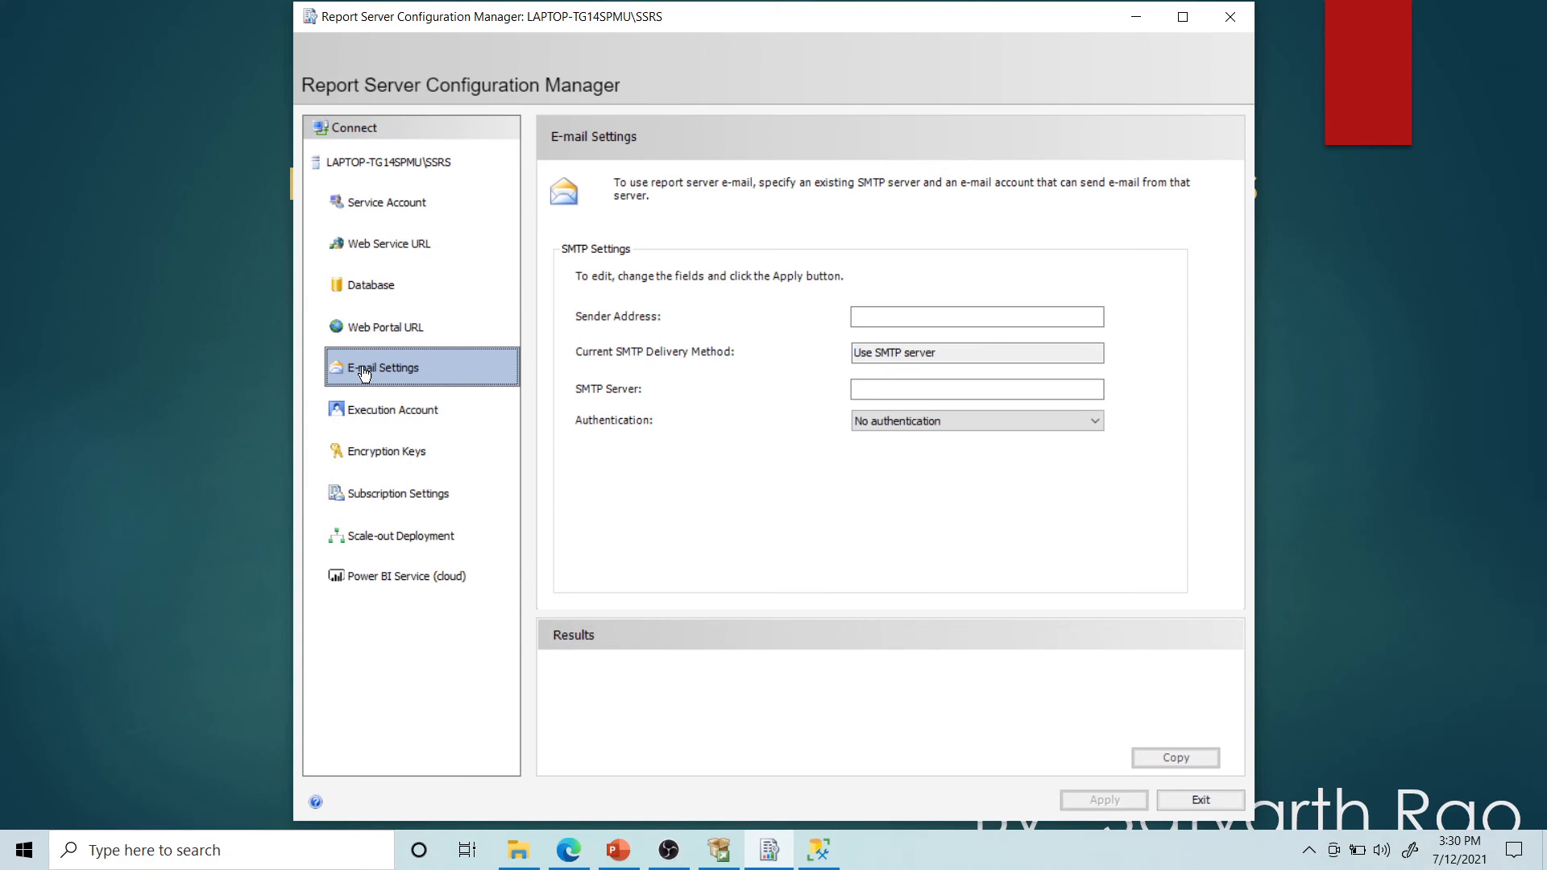
left_click(899, 322)
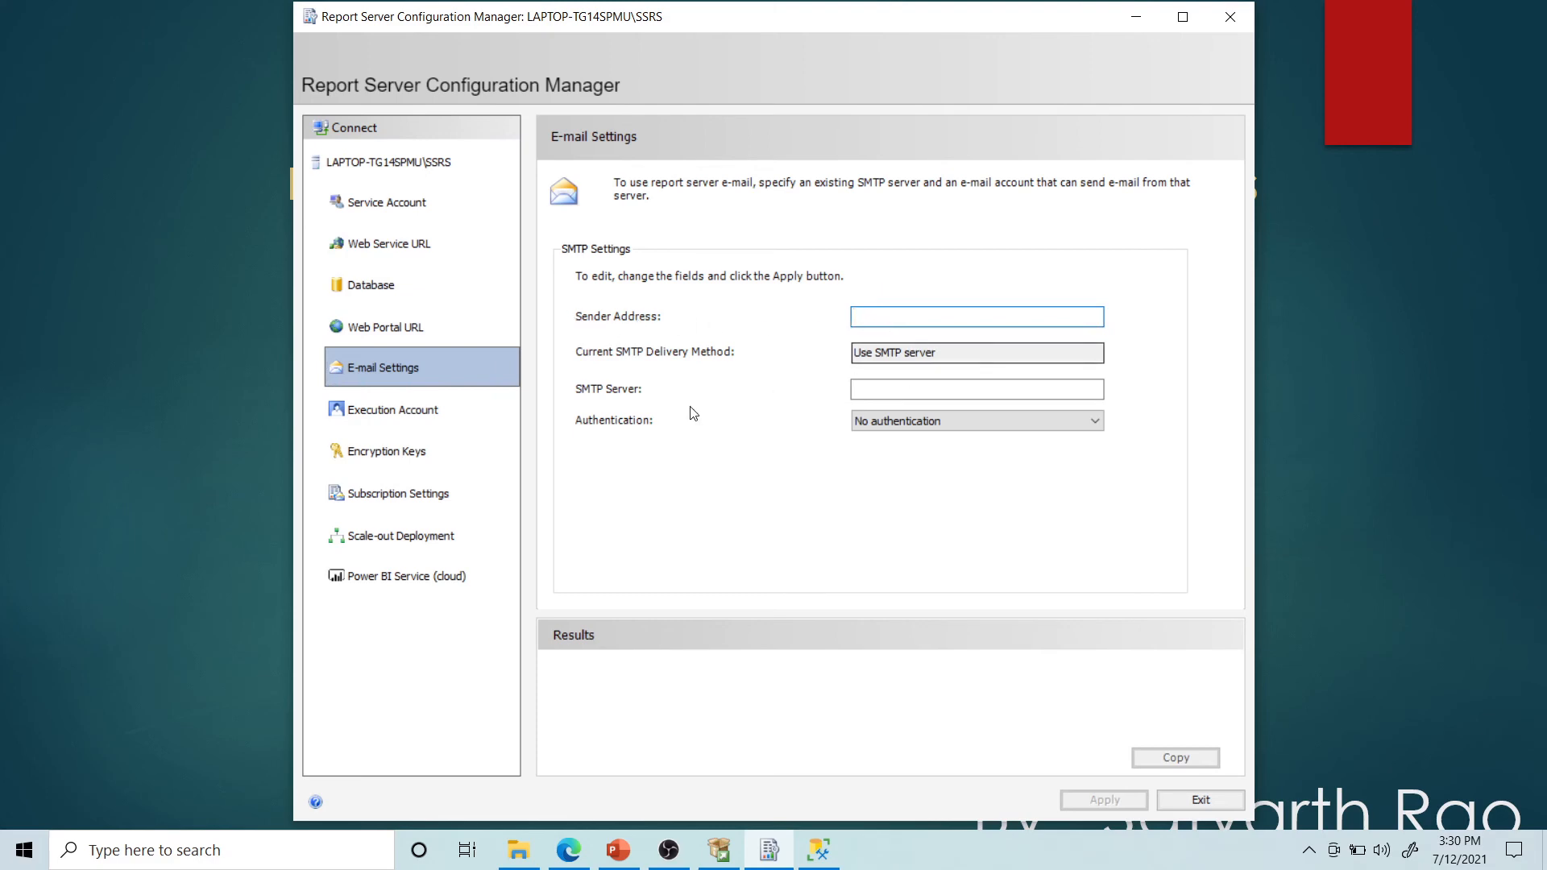
left_click(889, 395)
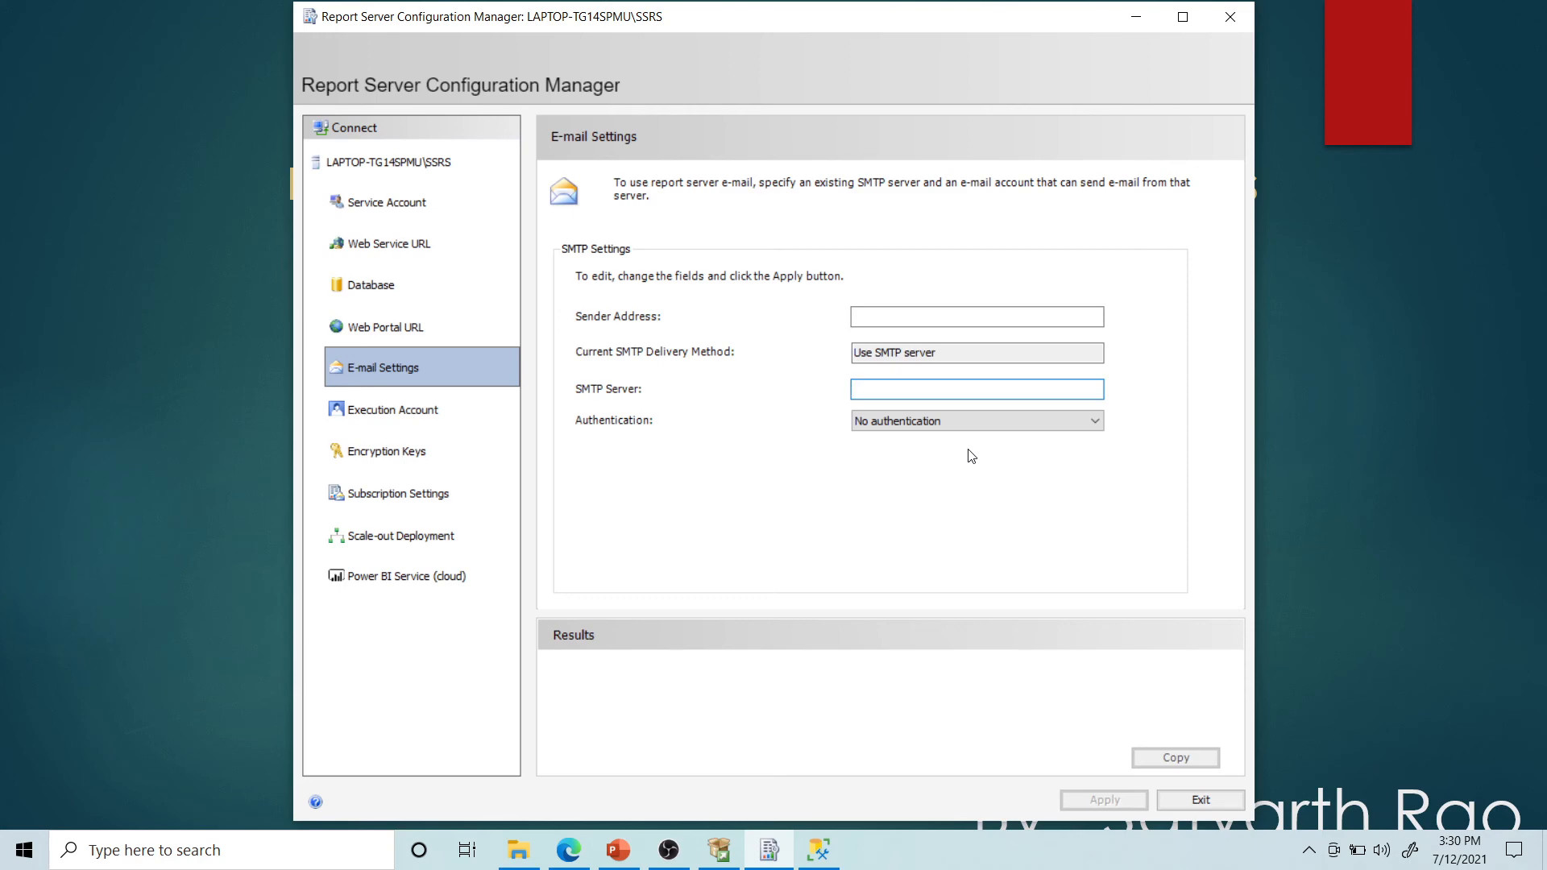
Examine the Execution Account, Encryption Keys, Subscription Settings, Scale-out Deployment and Power BI Service pages
left_click(409, 414)
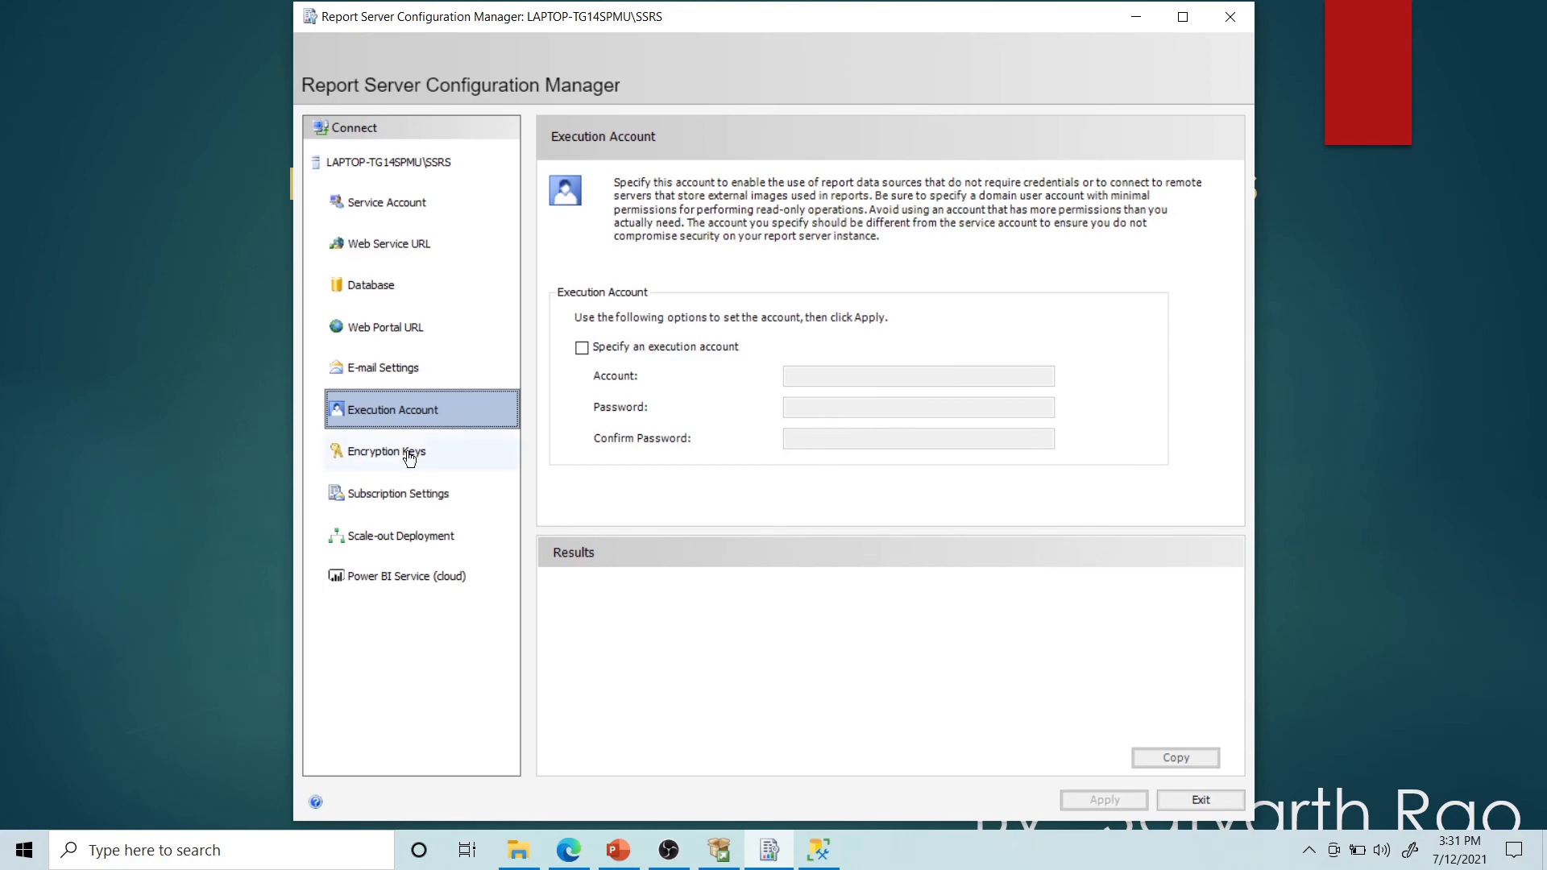
left_click(386, 463)
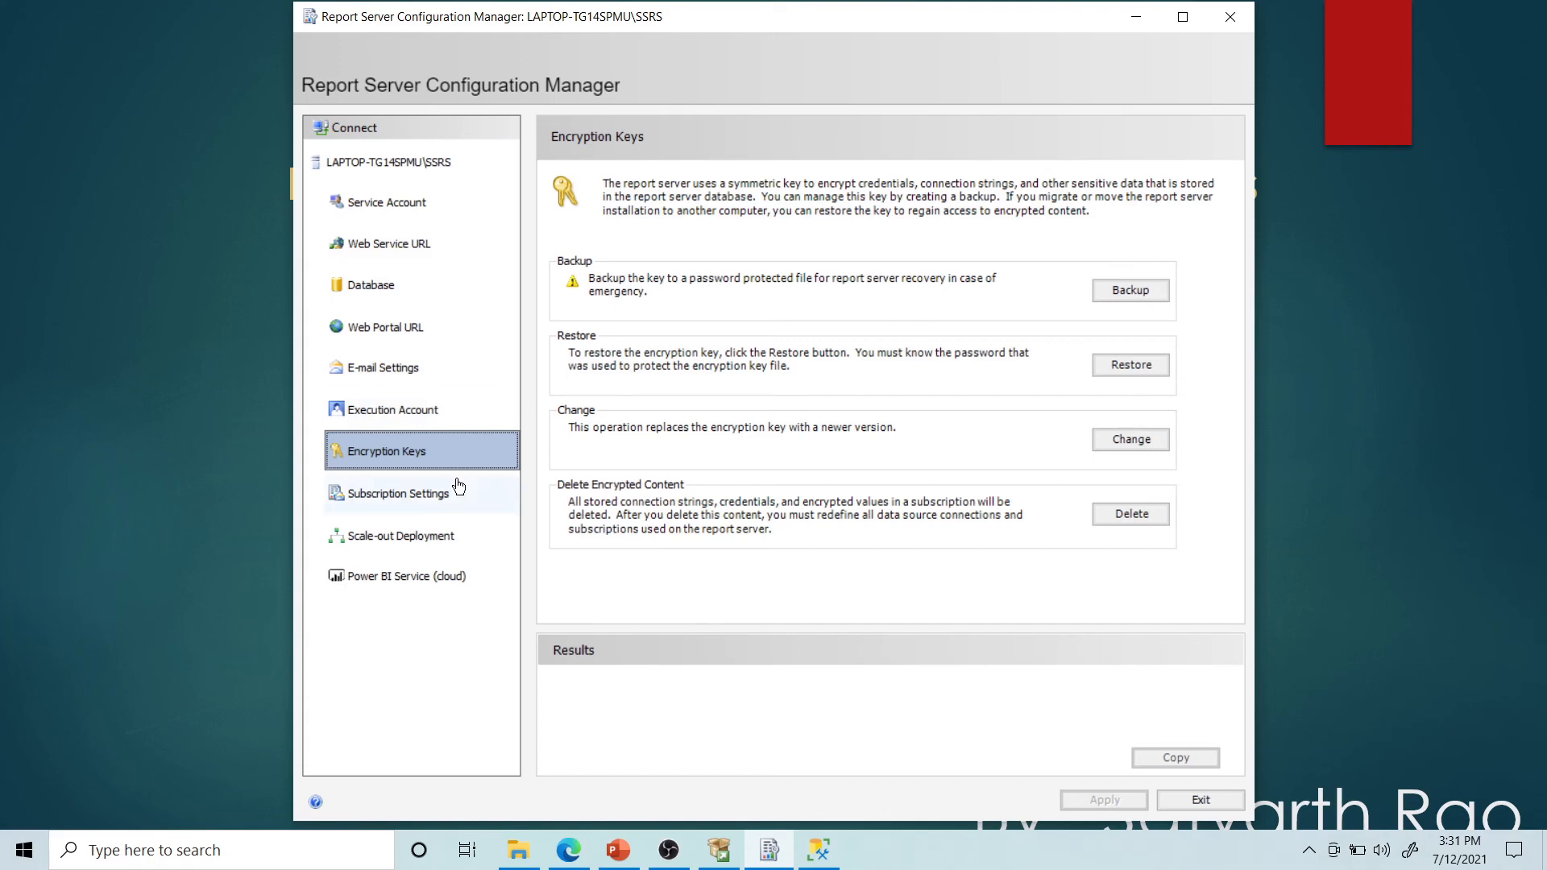
left_click(425, 499)
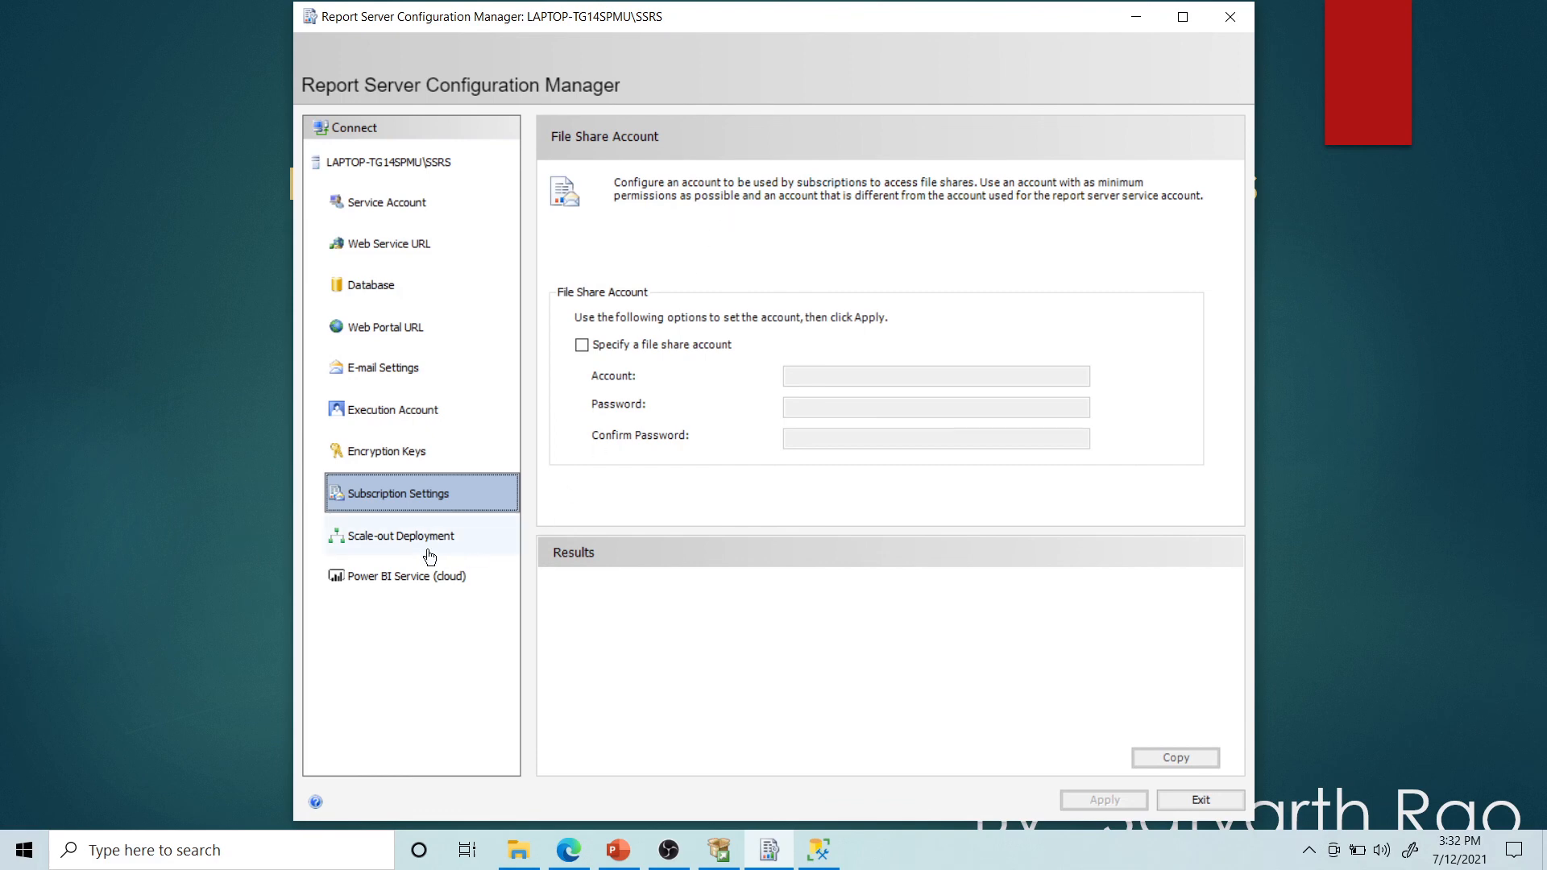
left_click(383, 541)
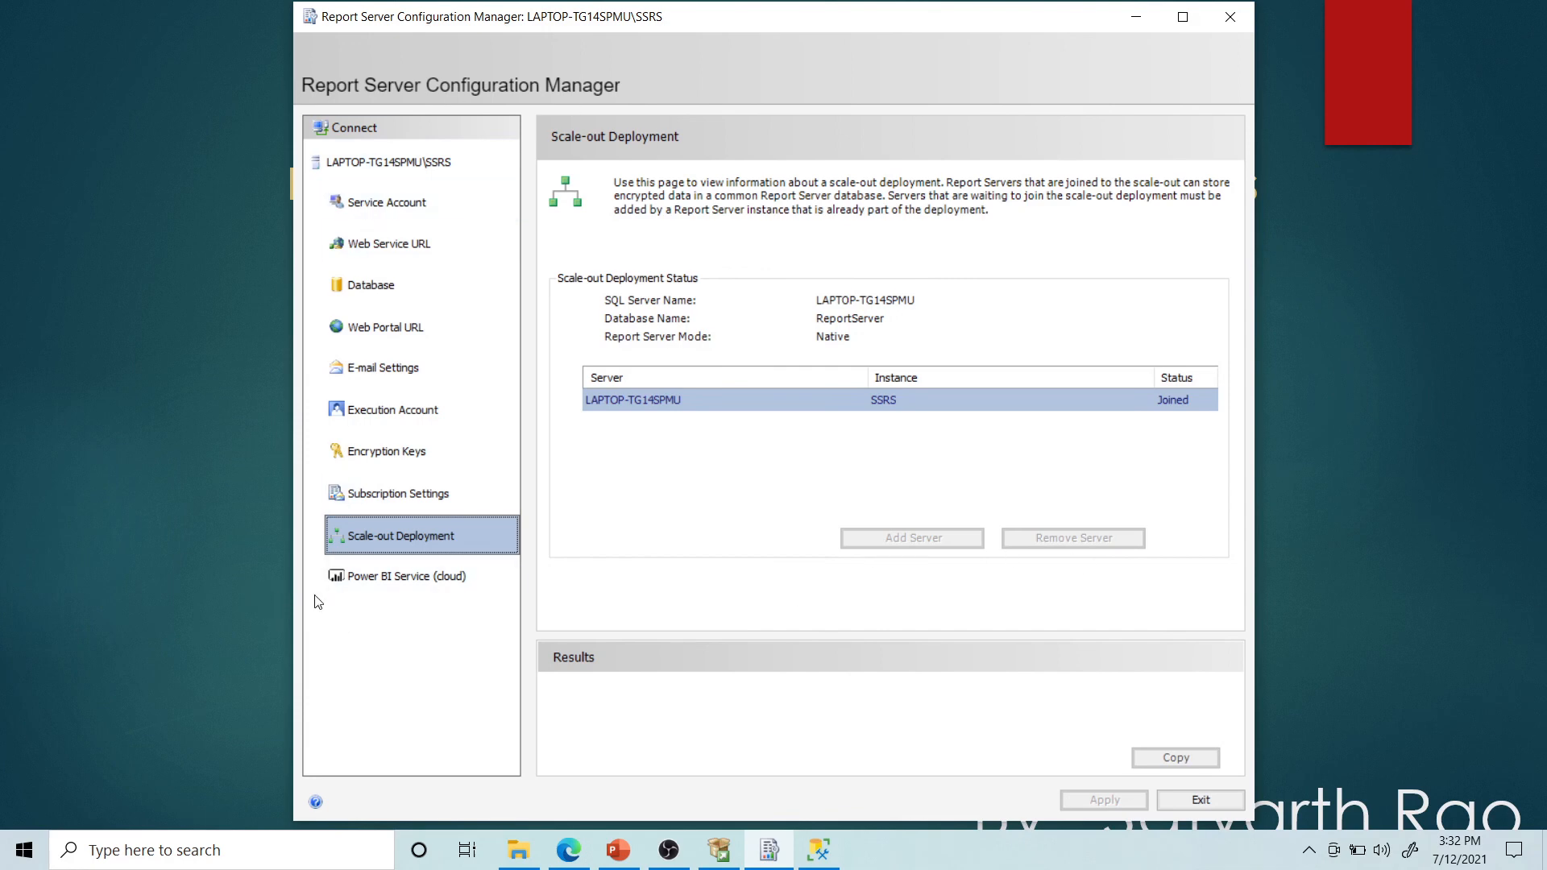
left_click(401, 595)
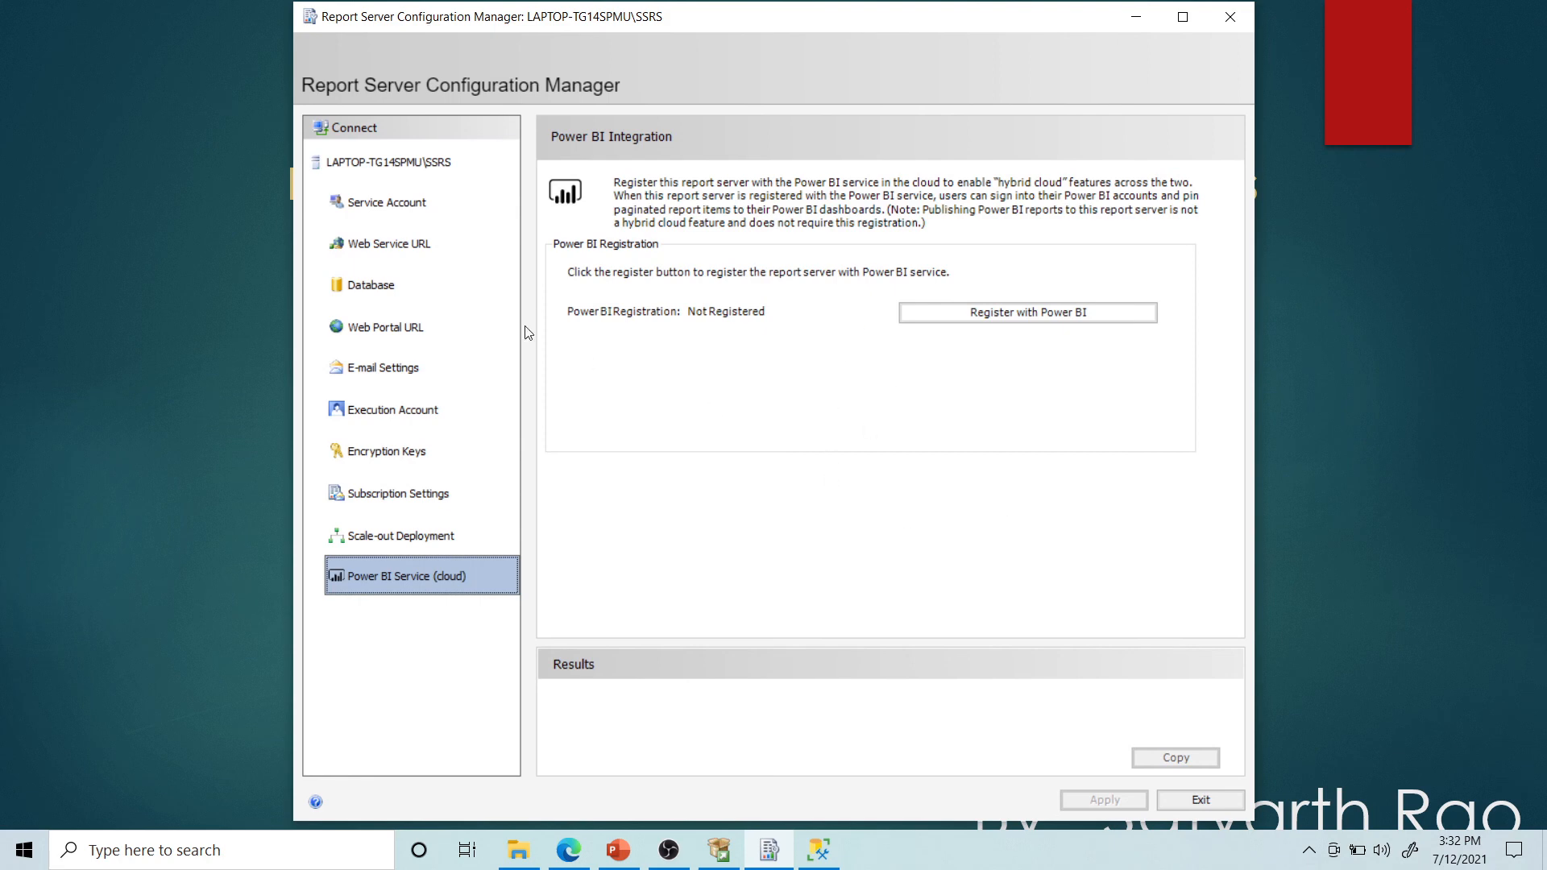
Review the server's configuration pages again, from Service Account through Execution Account, and return to the Web Portal URL settings
left_click(419, 176)
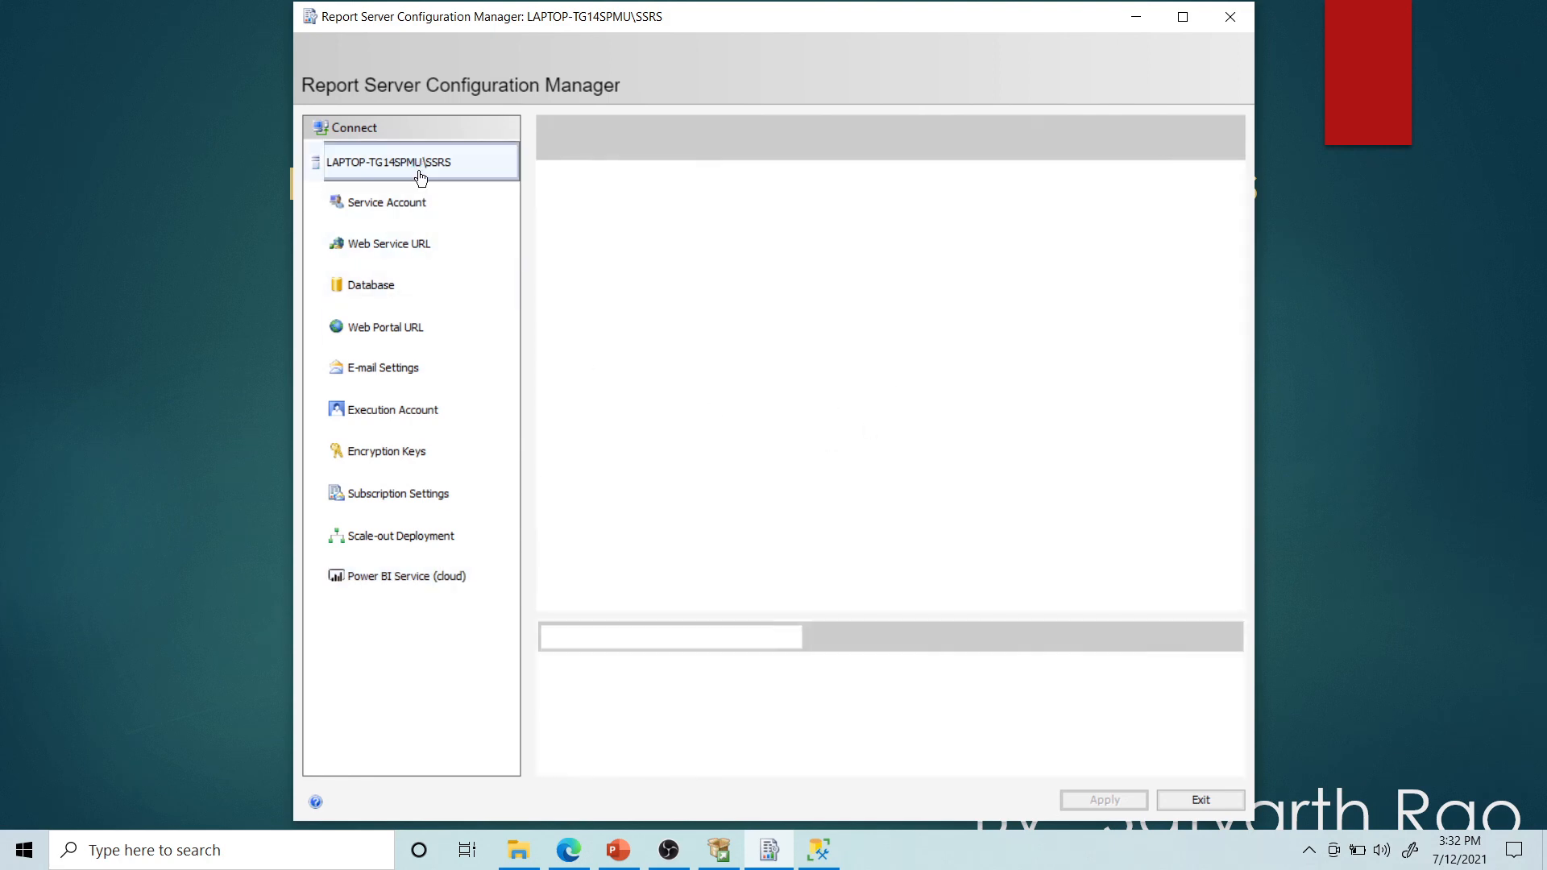
left_click(385, 204)
left_click(383, 250)
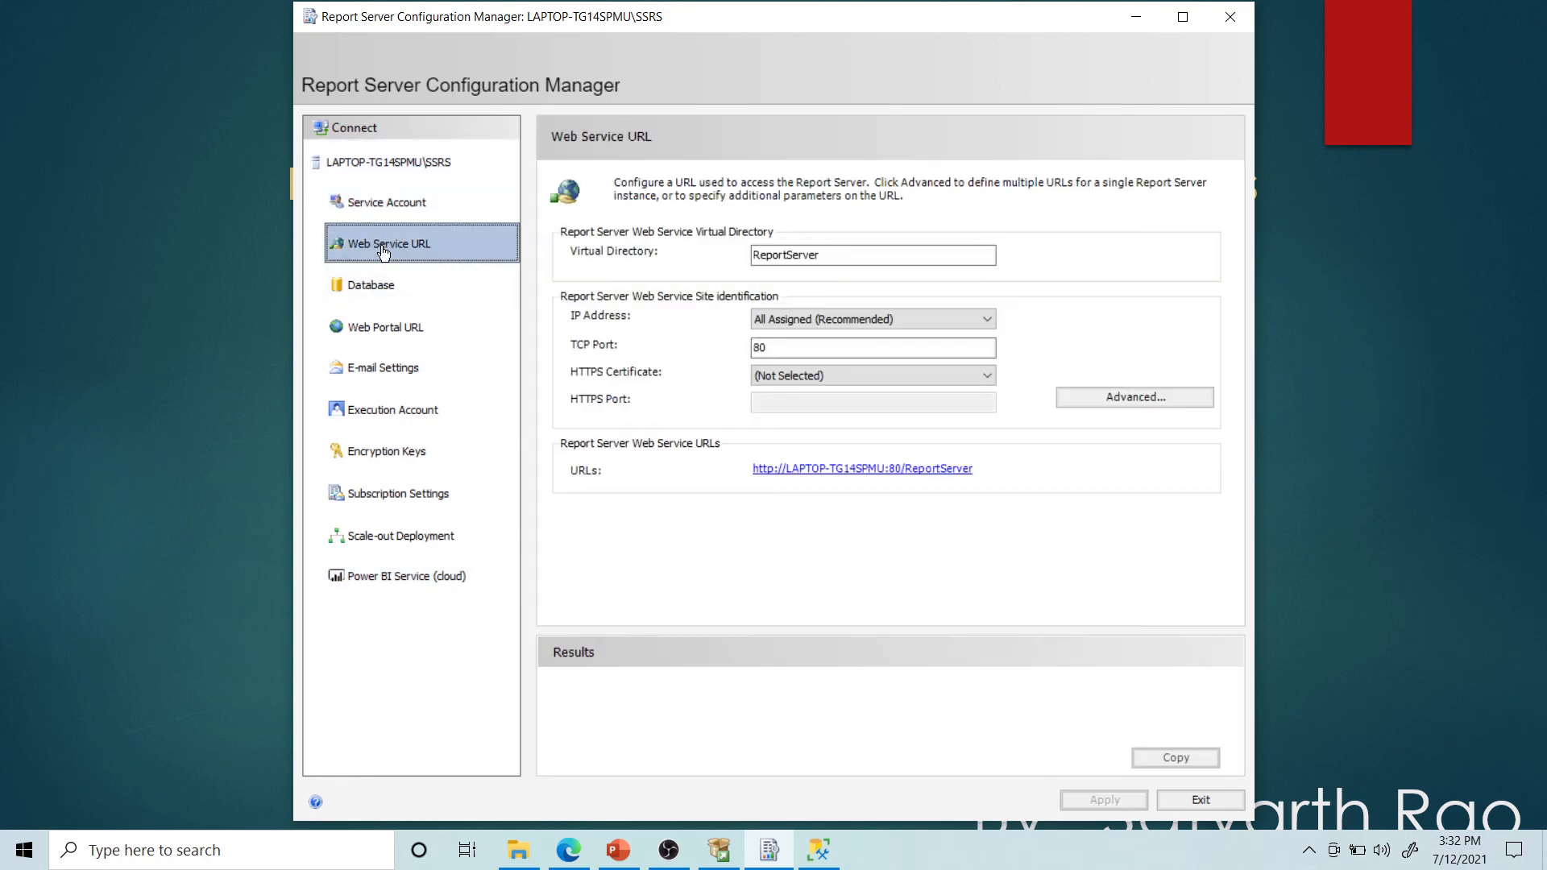
left_click(398, 208)
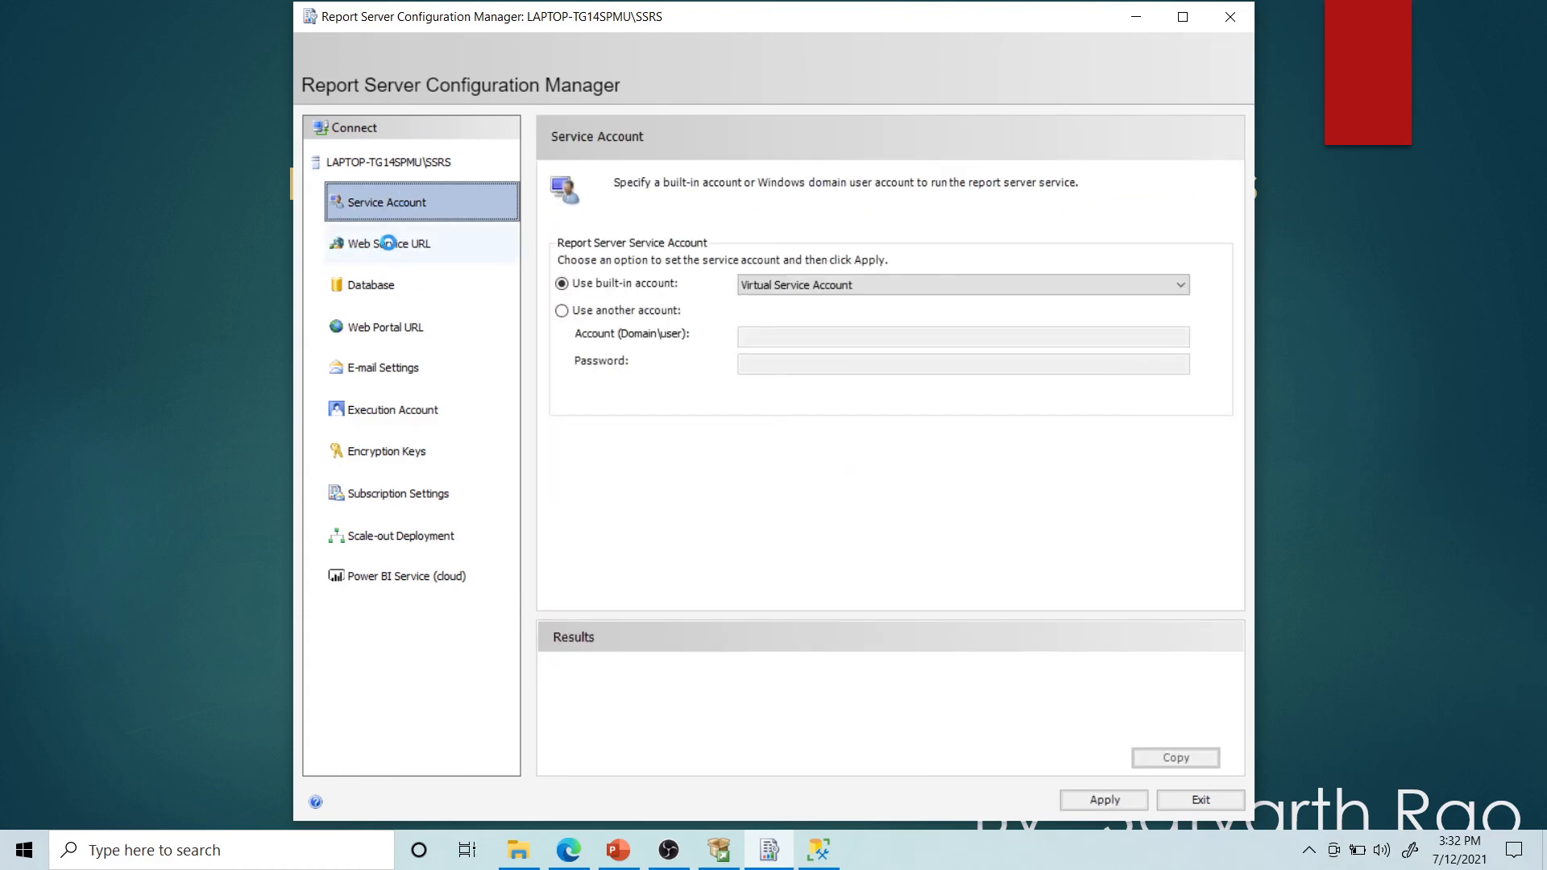
left_click(395, 247)
left_click(411, 296)
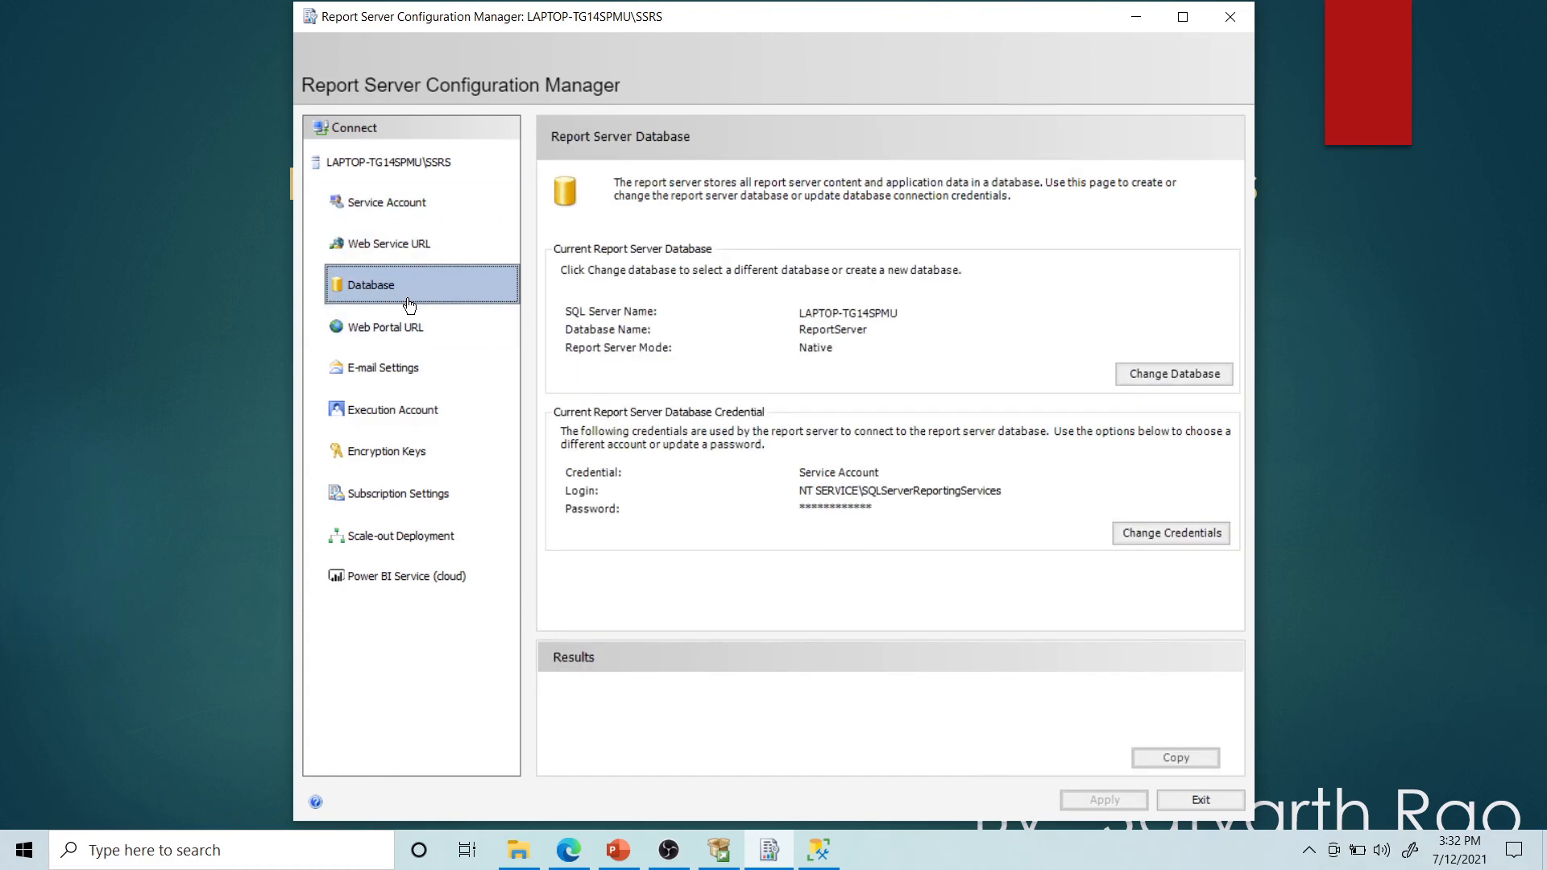
left_click(397, 329)
left_click(395, 372)
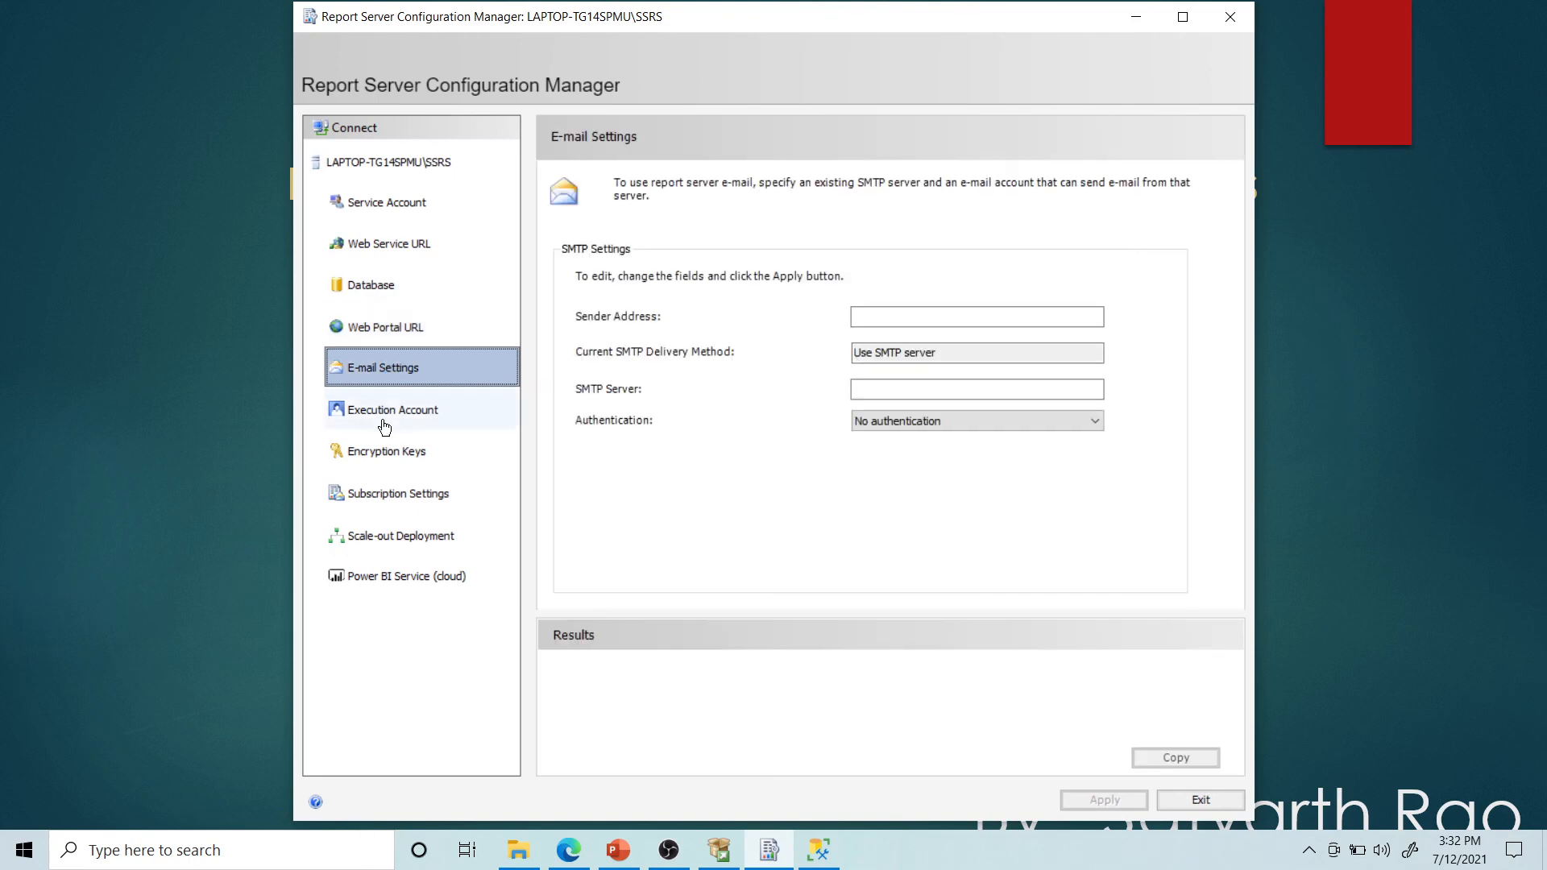
left_click(395, 412)
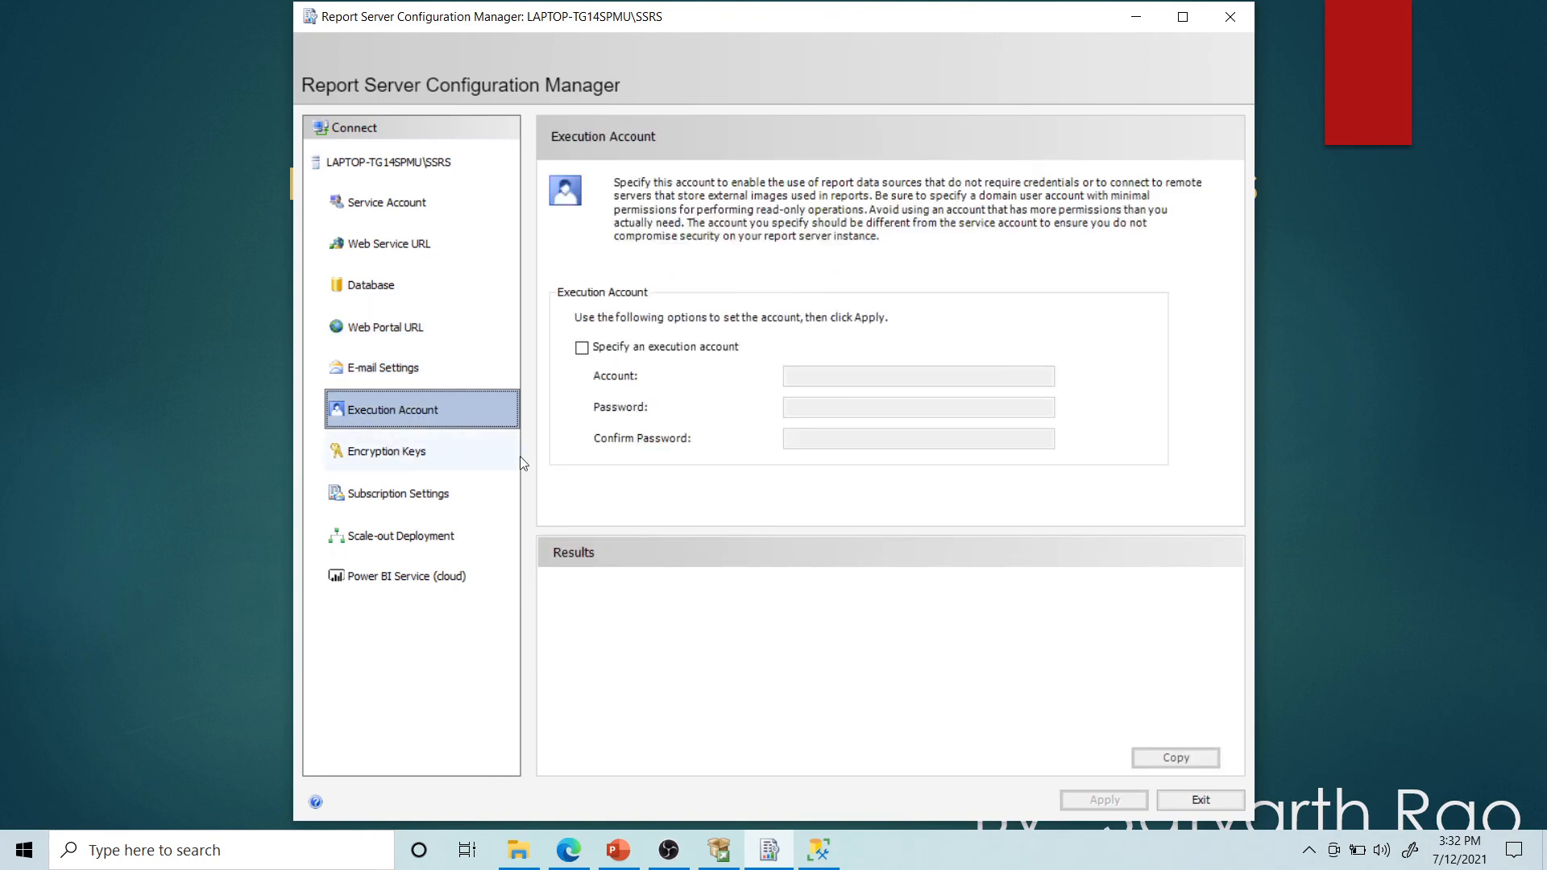
left_click(401, 330)
Switch to the browser, request laptop-tg14spmu/Reports again, and close that page to return to Report Server Configuration Manager
left_click(587, 842)
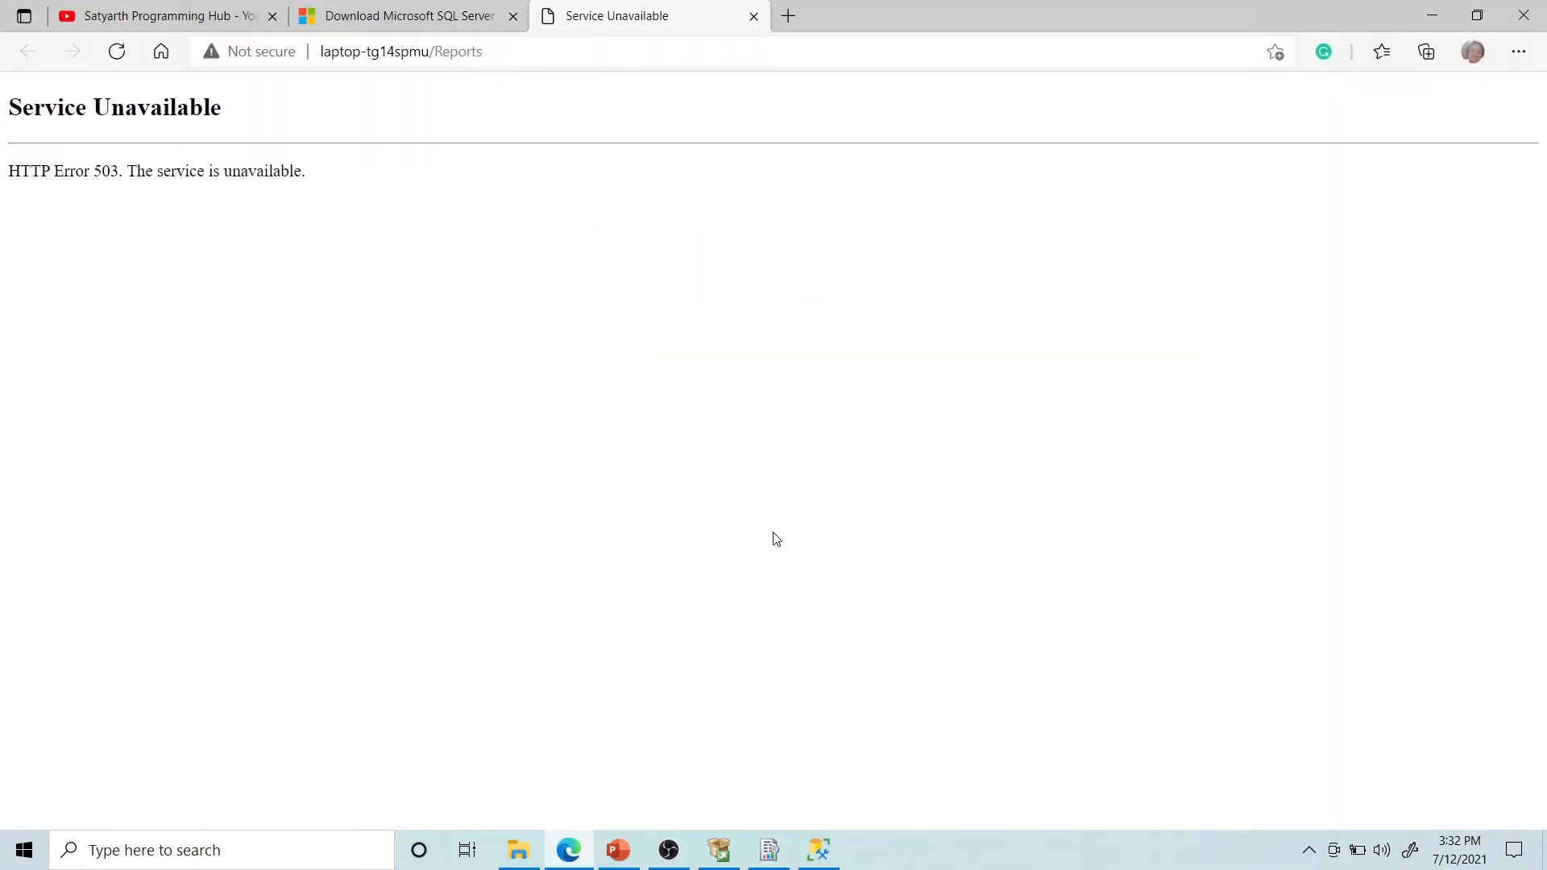
left_click(395, 12)
left_click(636, 14)
left_click(548, 54)
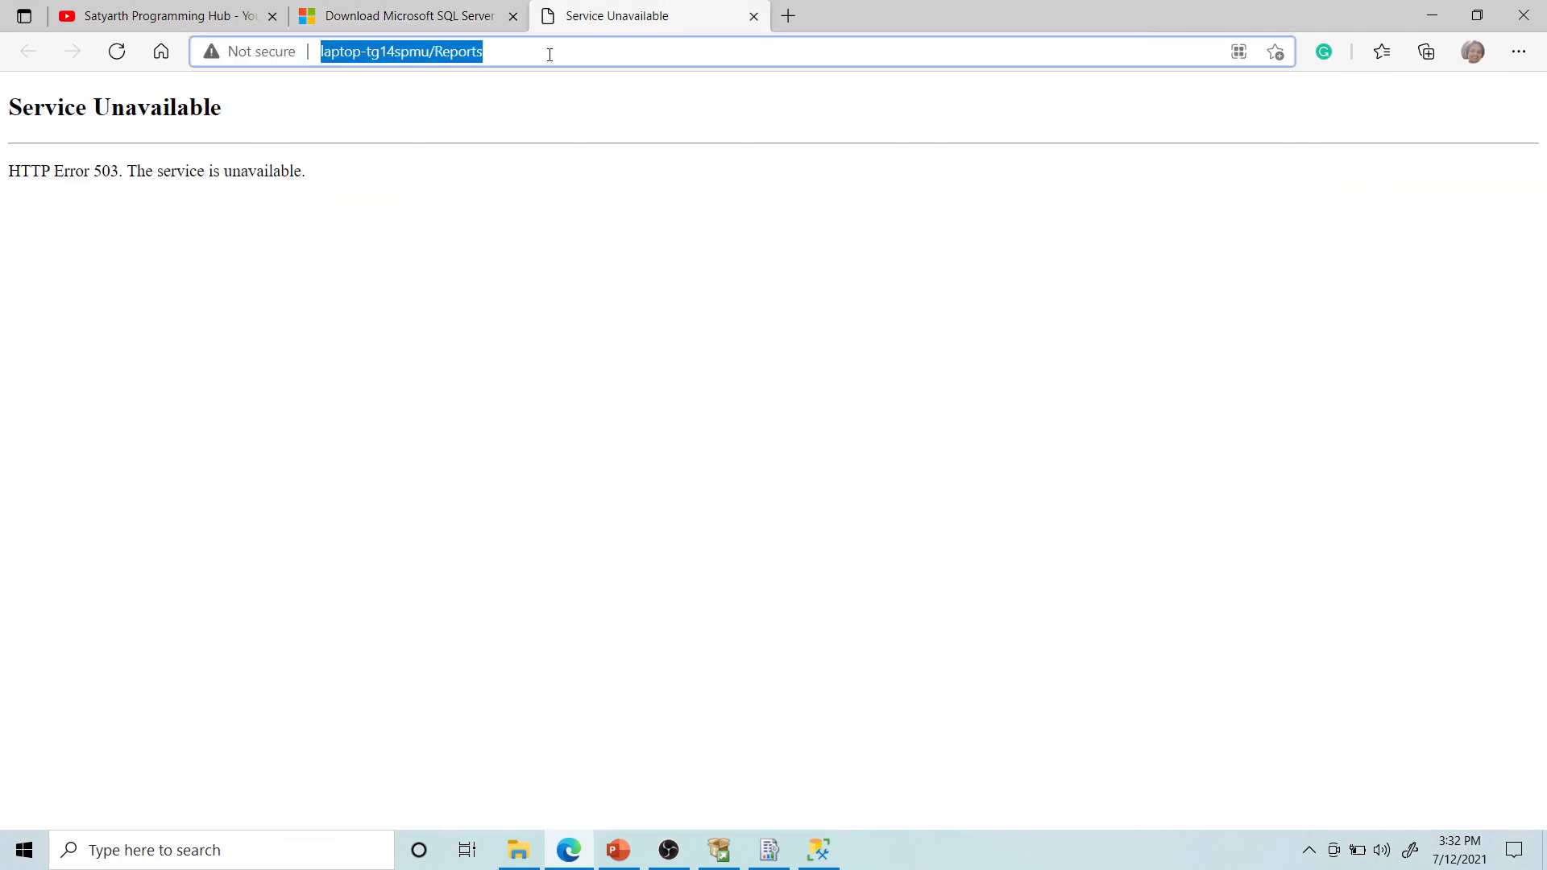
key("Return")
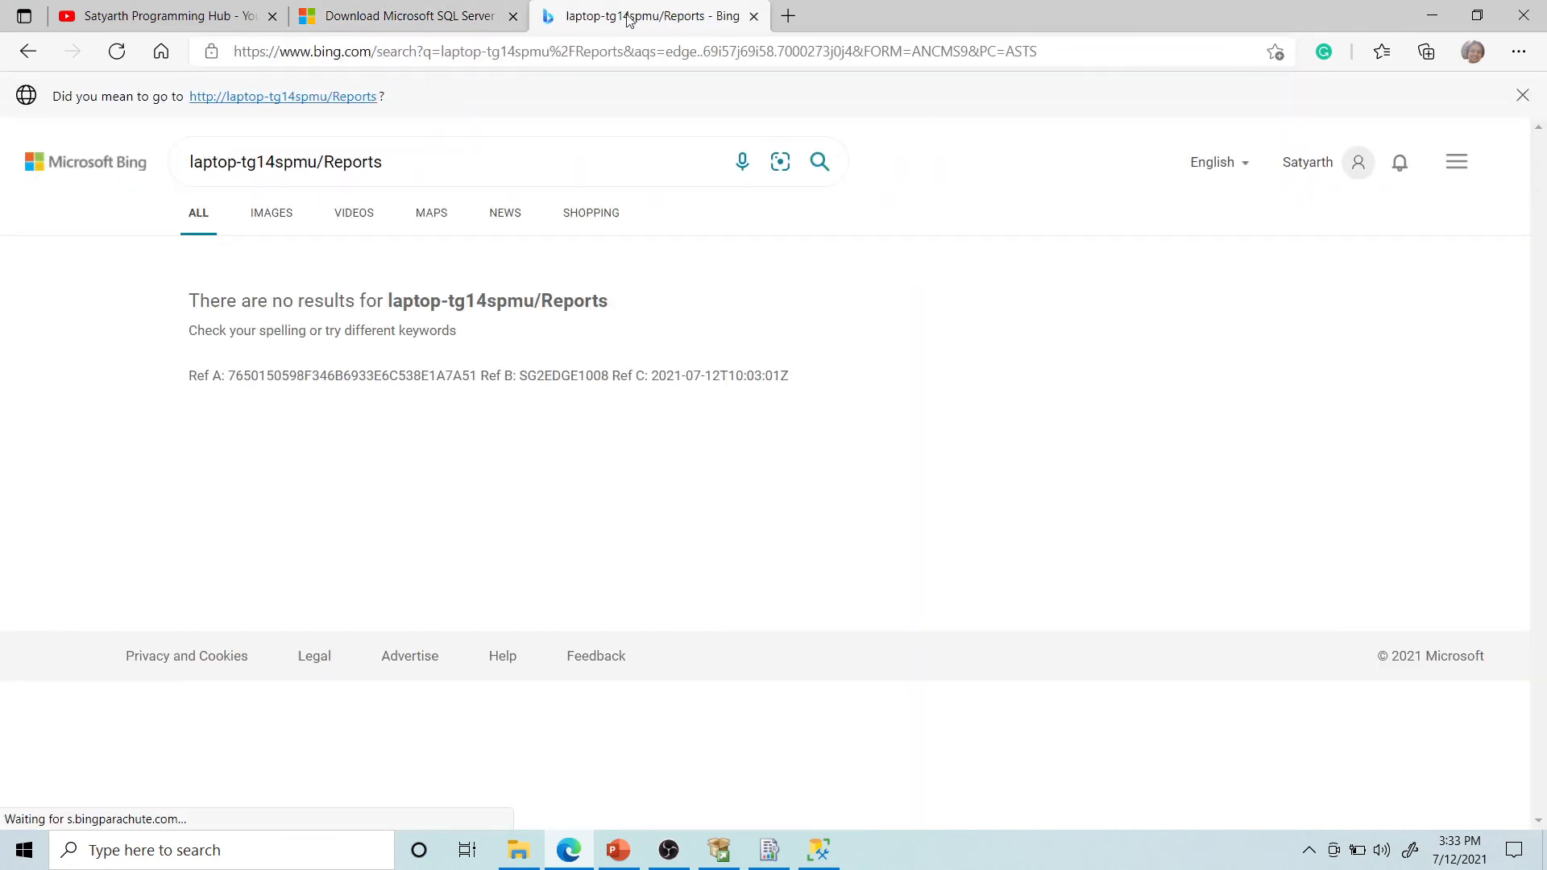
left_click(754, 16)
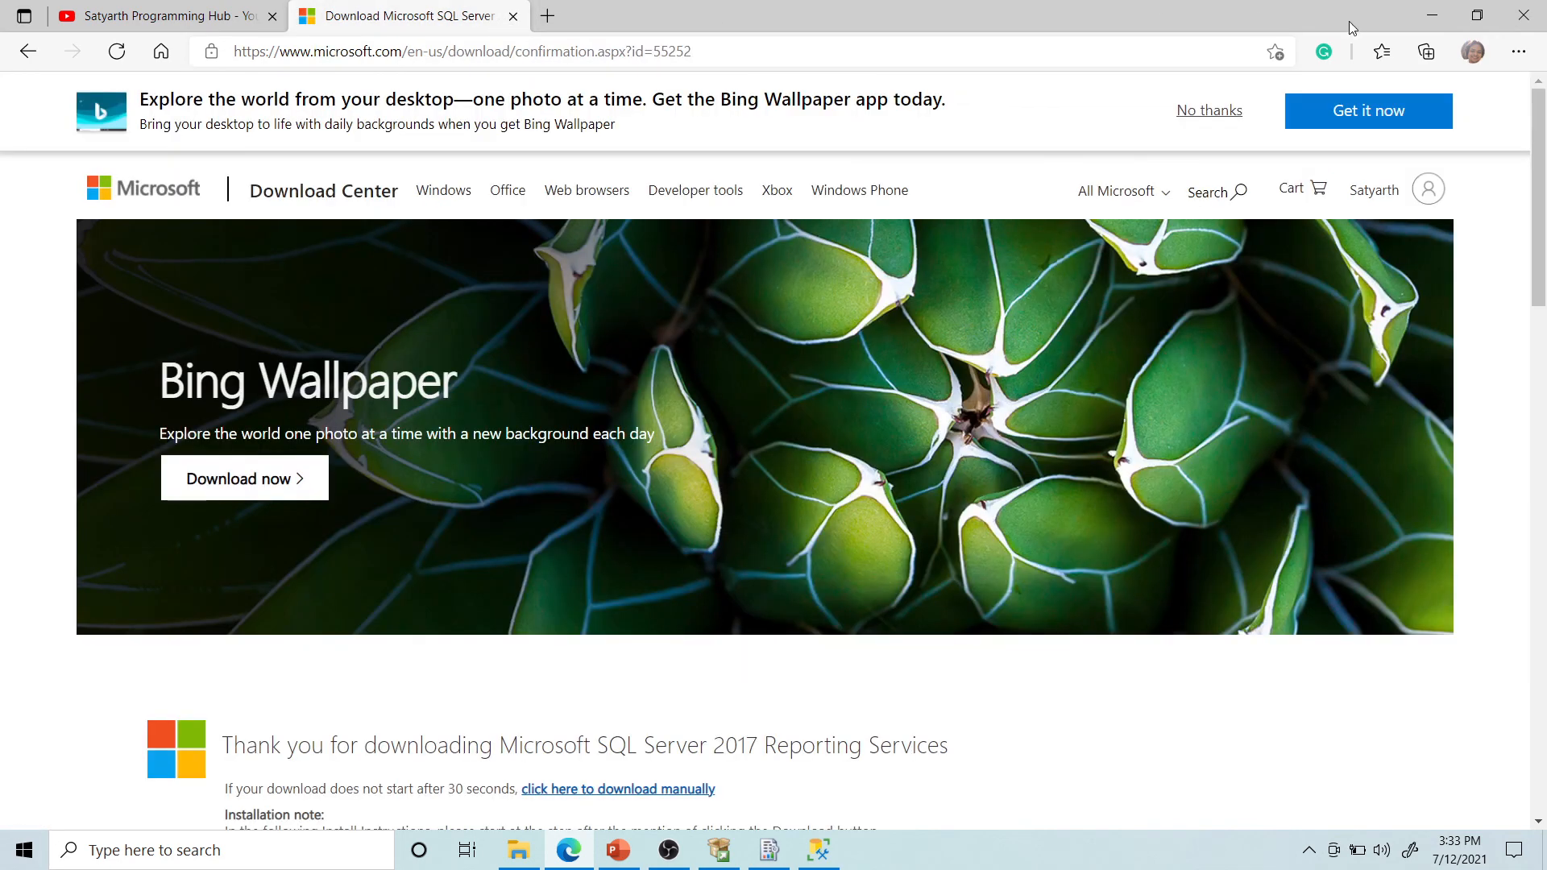
left_click(1442, 7)
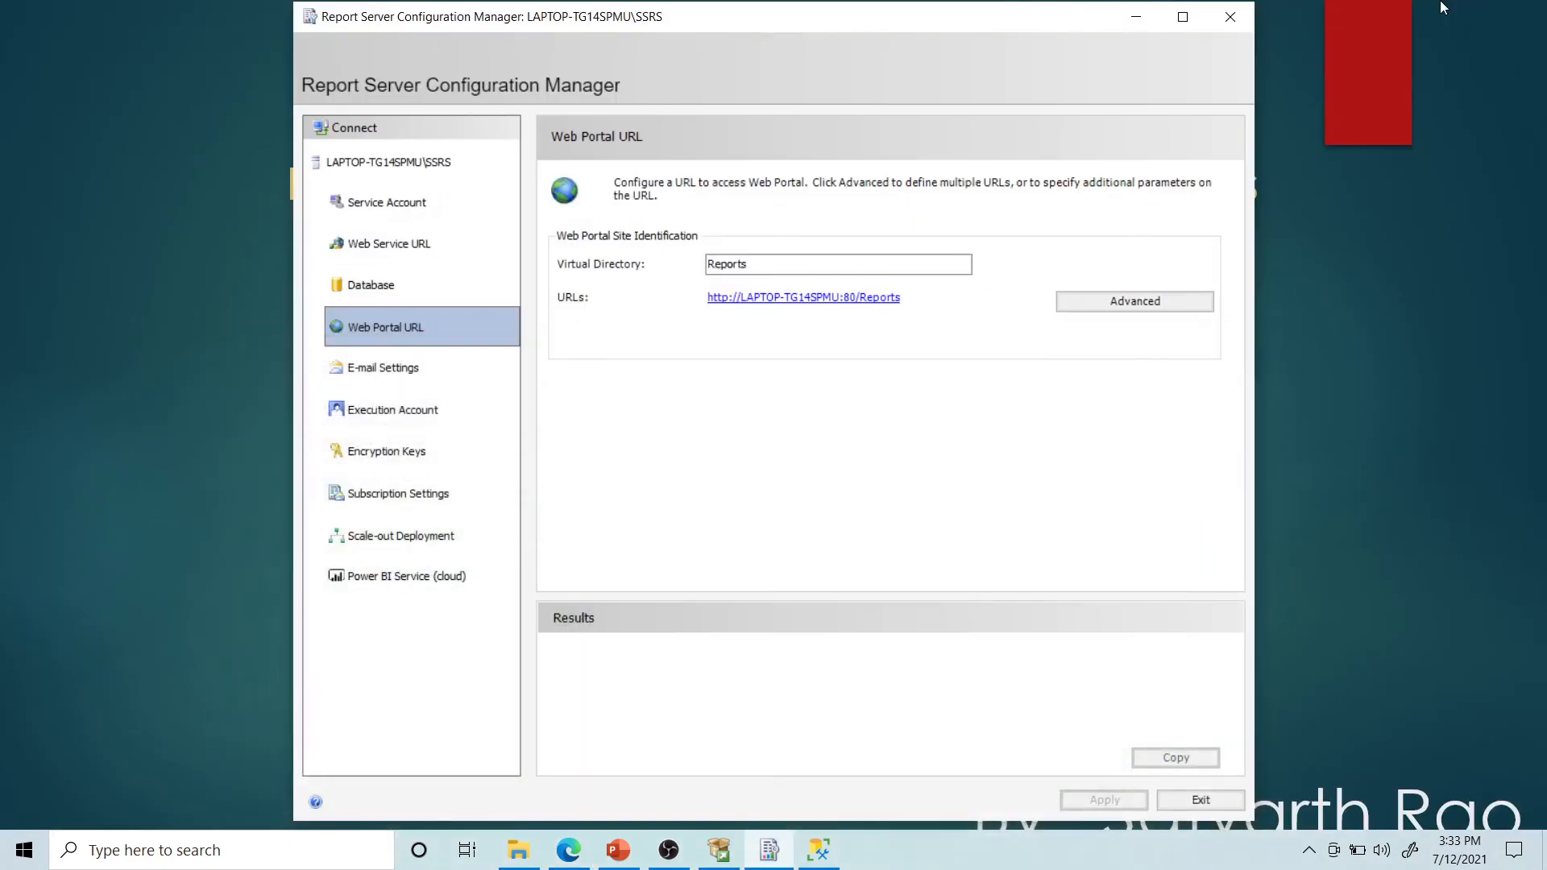